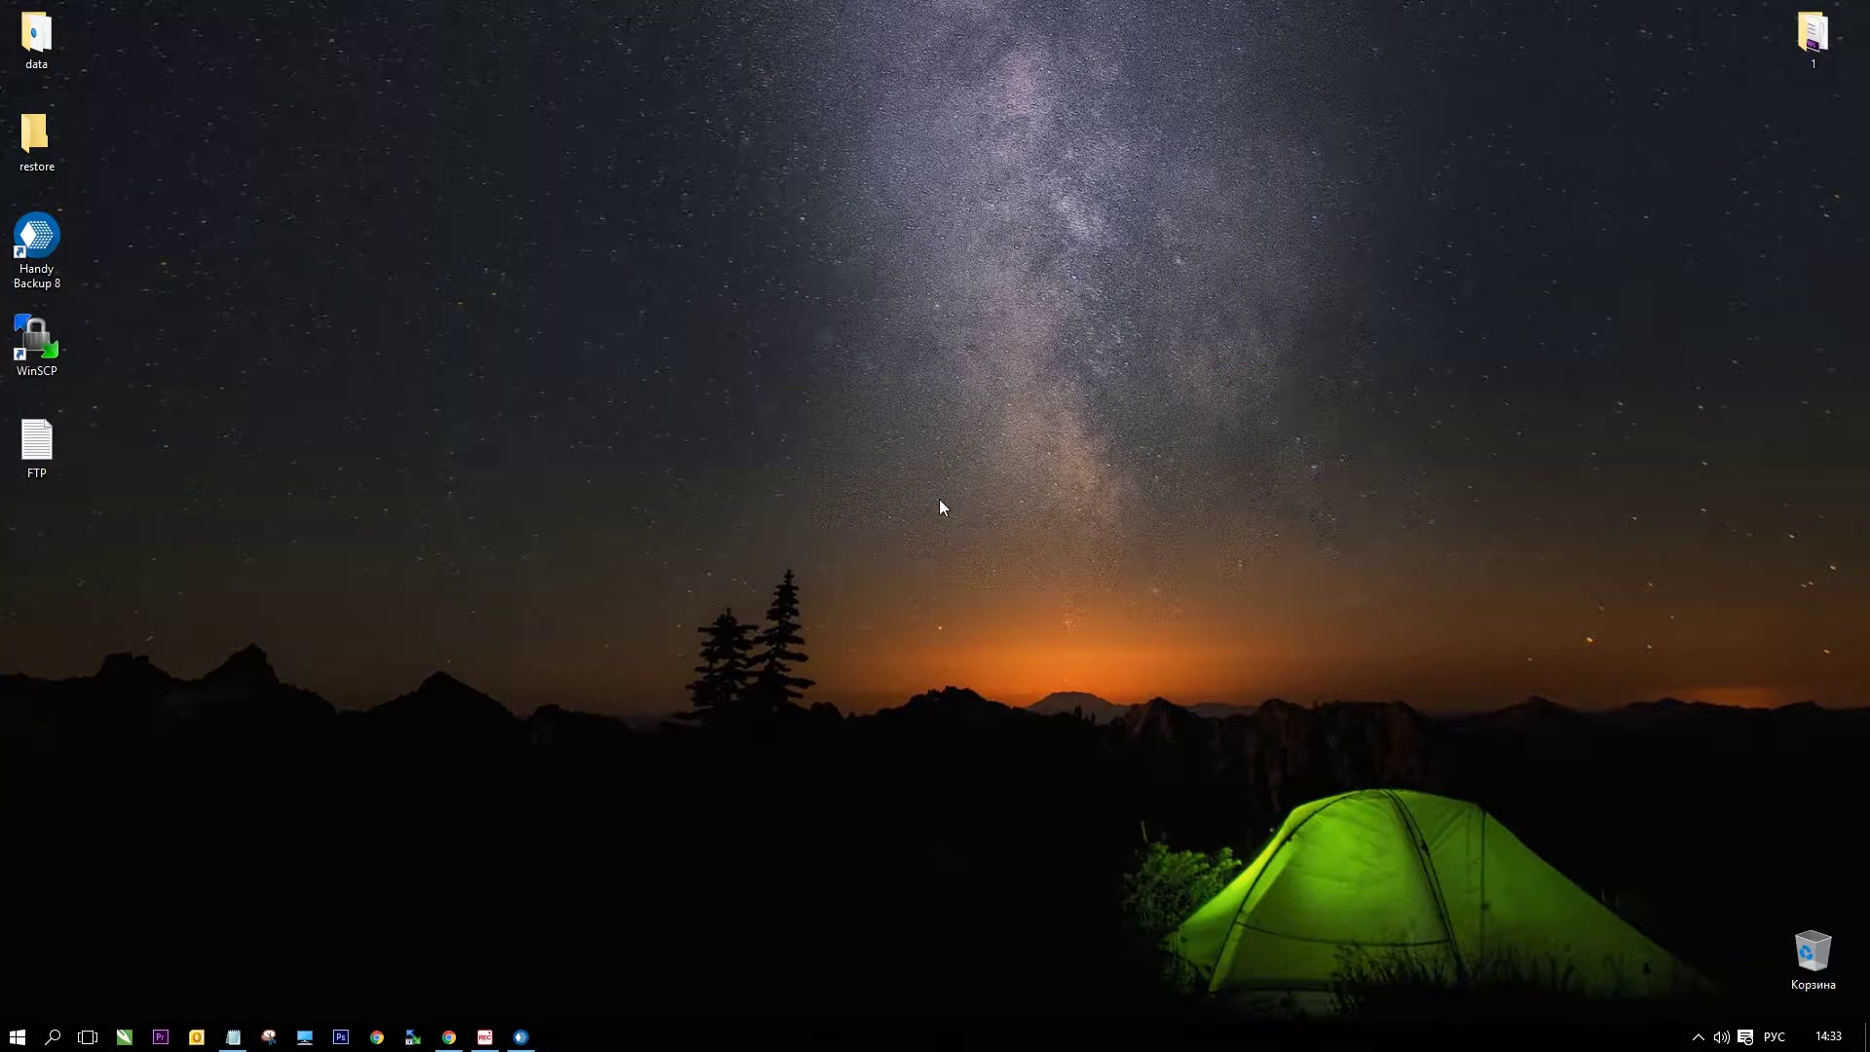
Launch Handy Backup and start a new backup task in advanced mode.
double_click(22, 251)
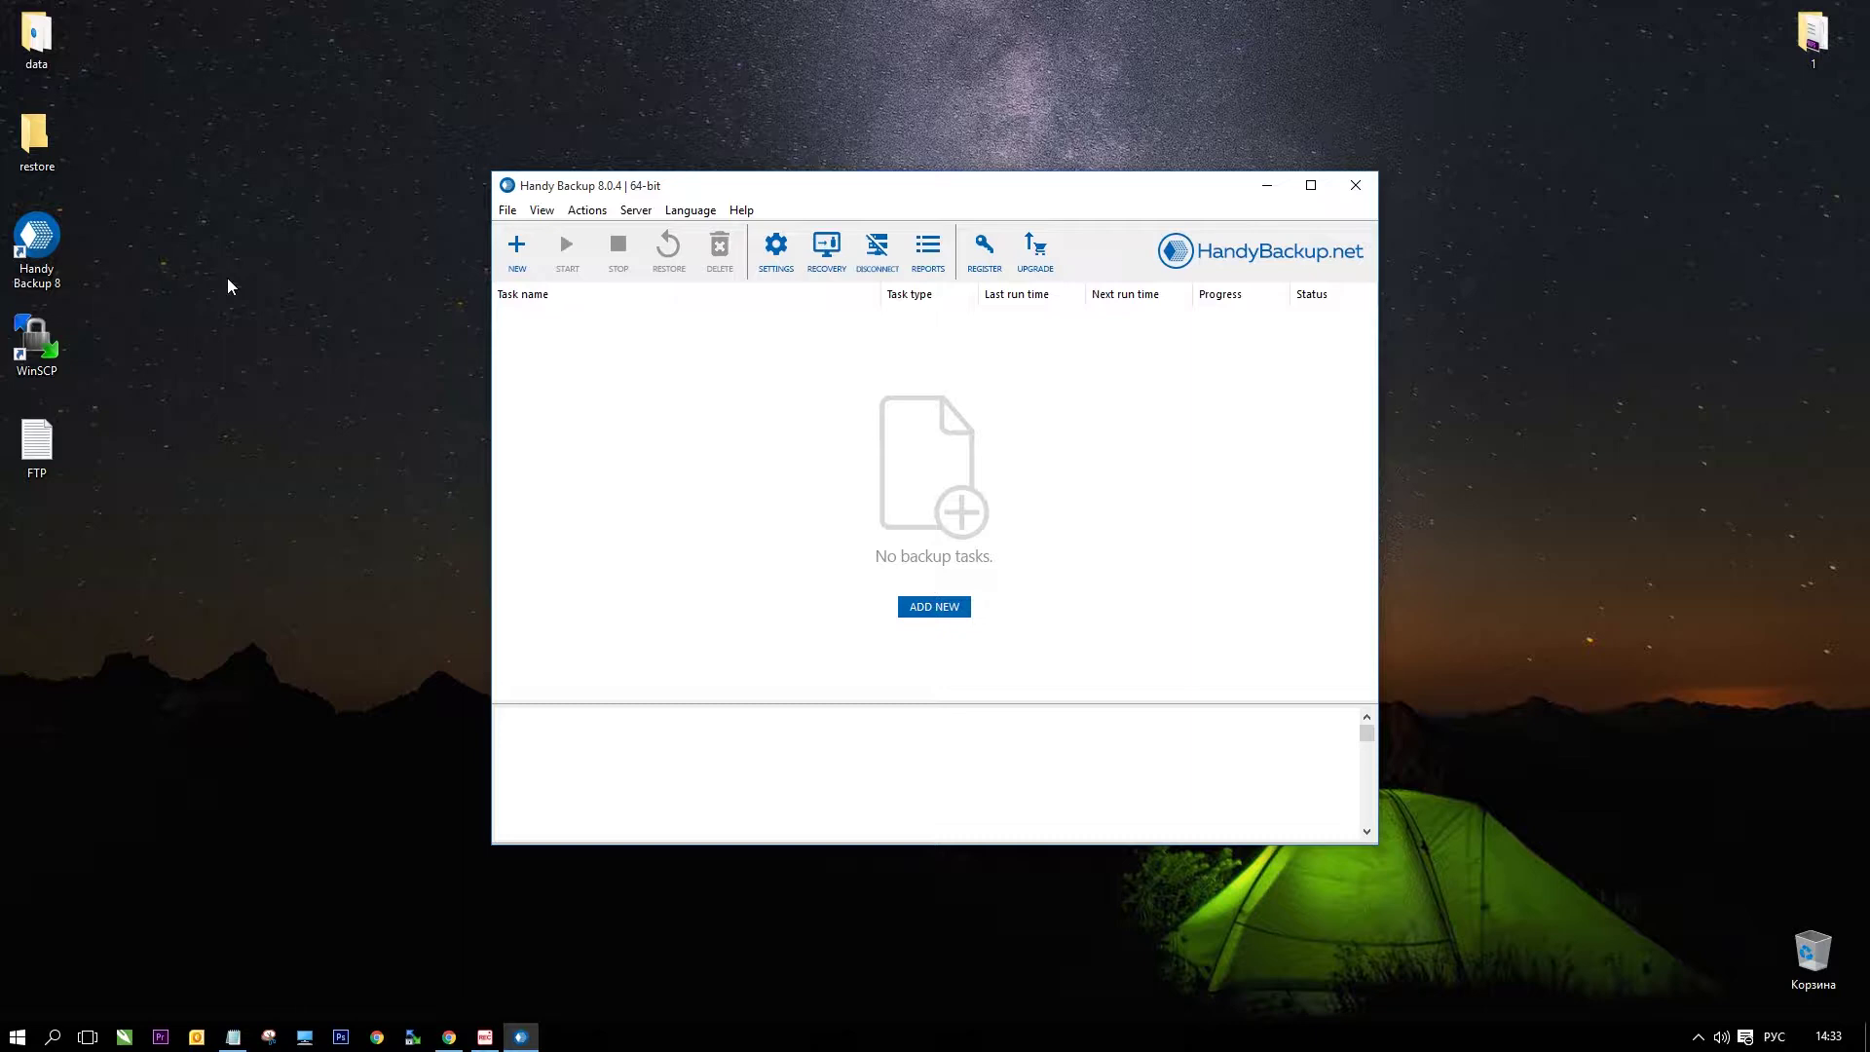
click(934, 606)
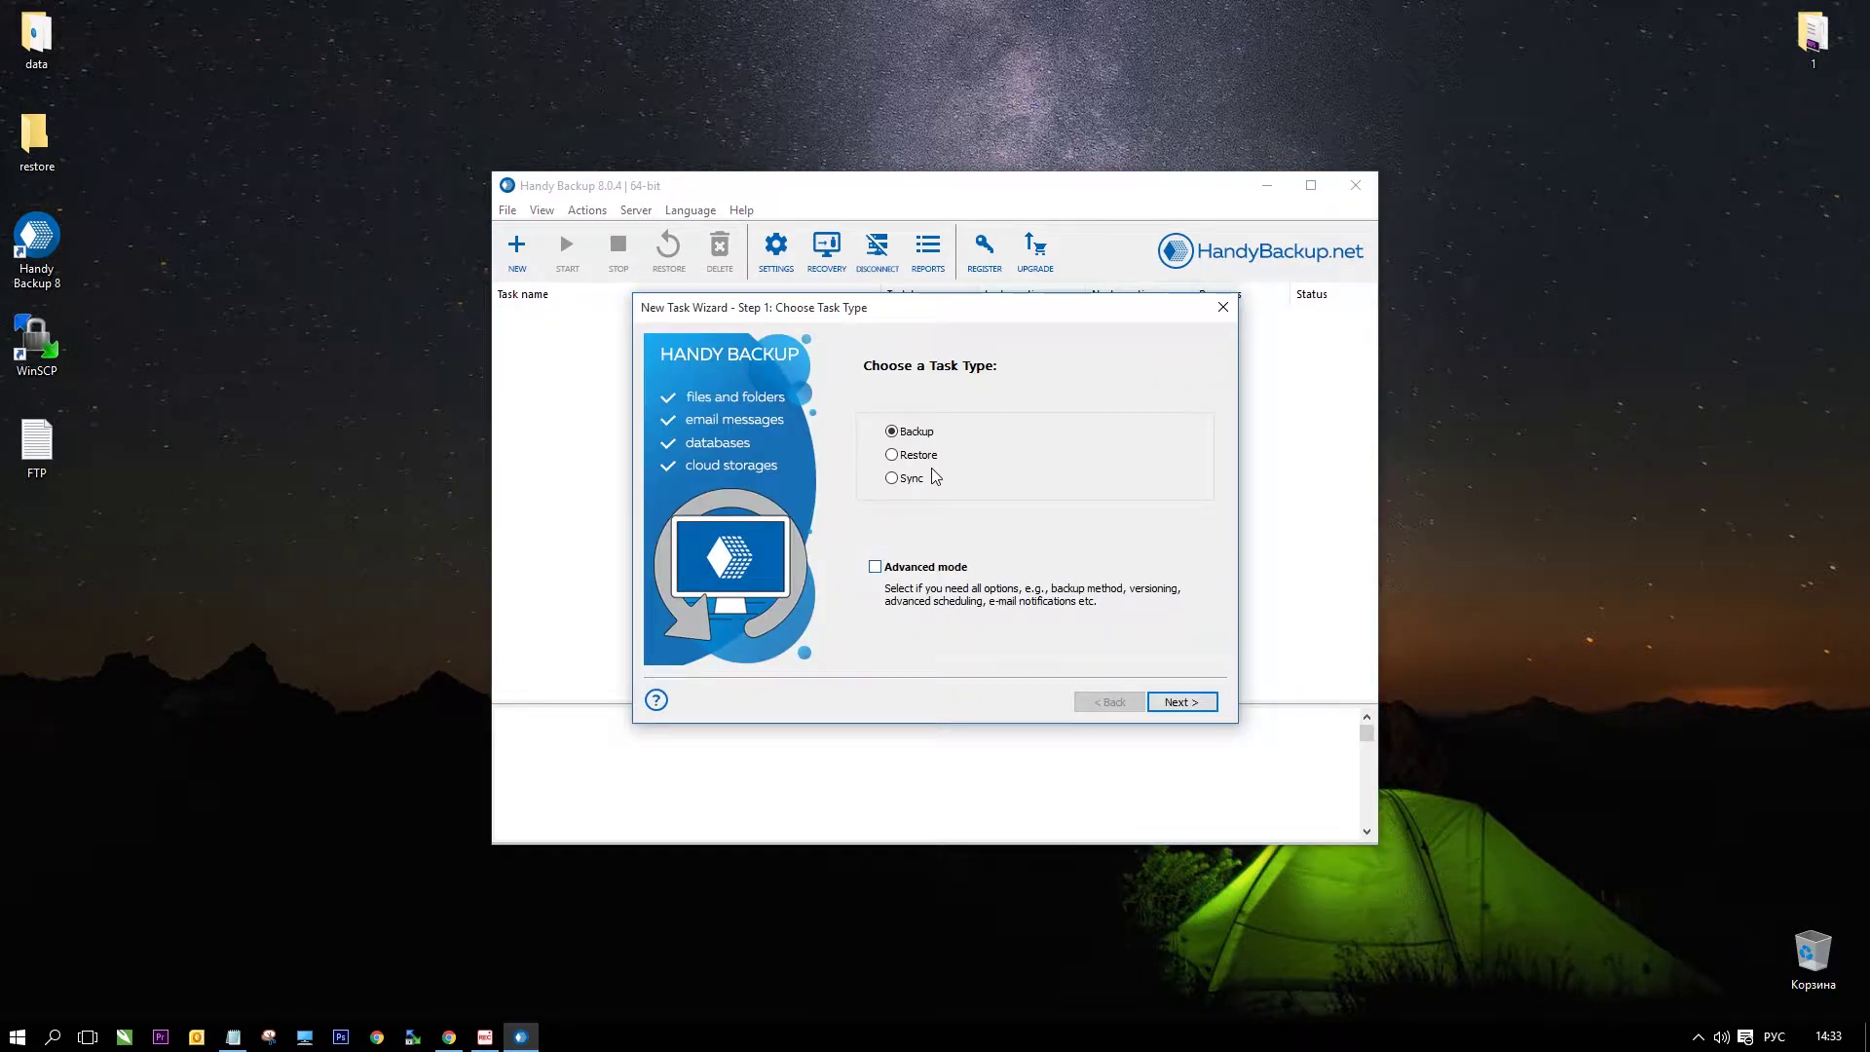
key(alt+a)
click(1213, 706)
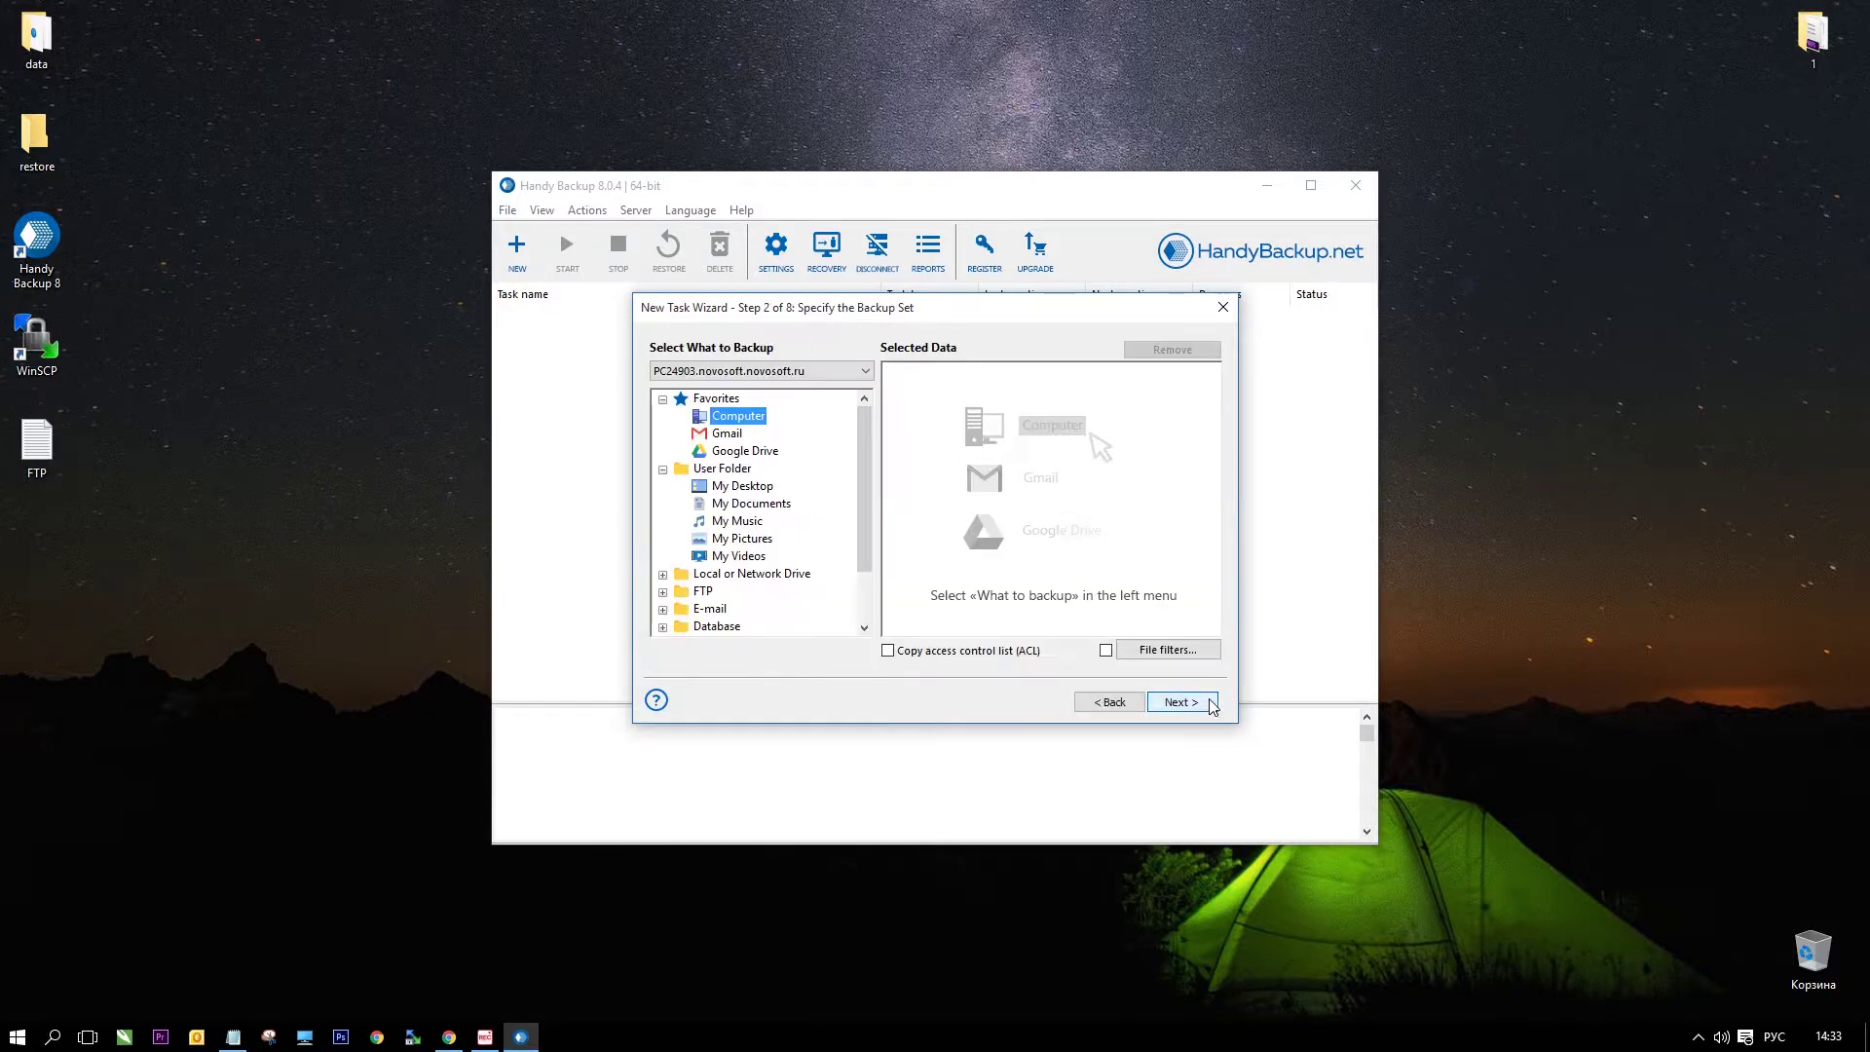
Select the desktop 'data' folder as the backup source.
double_click(745, 487)
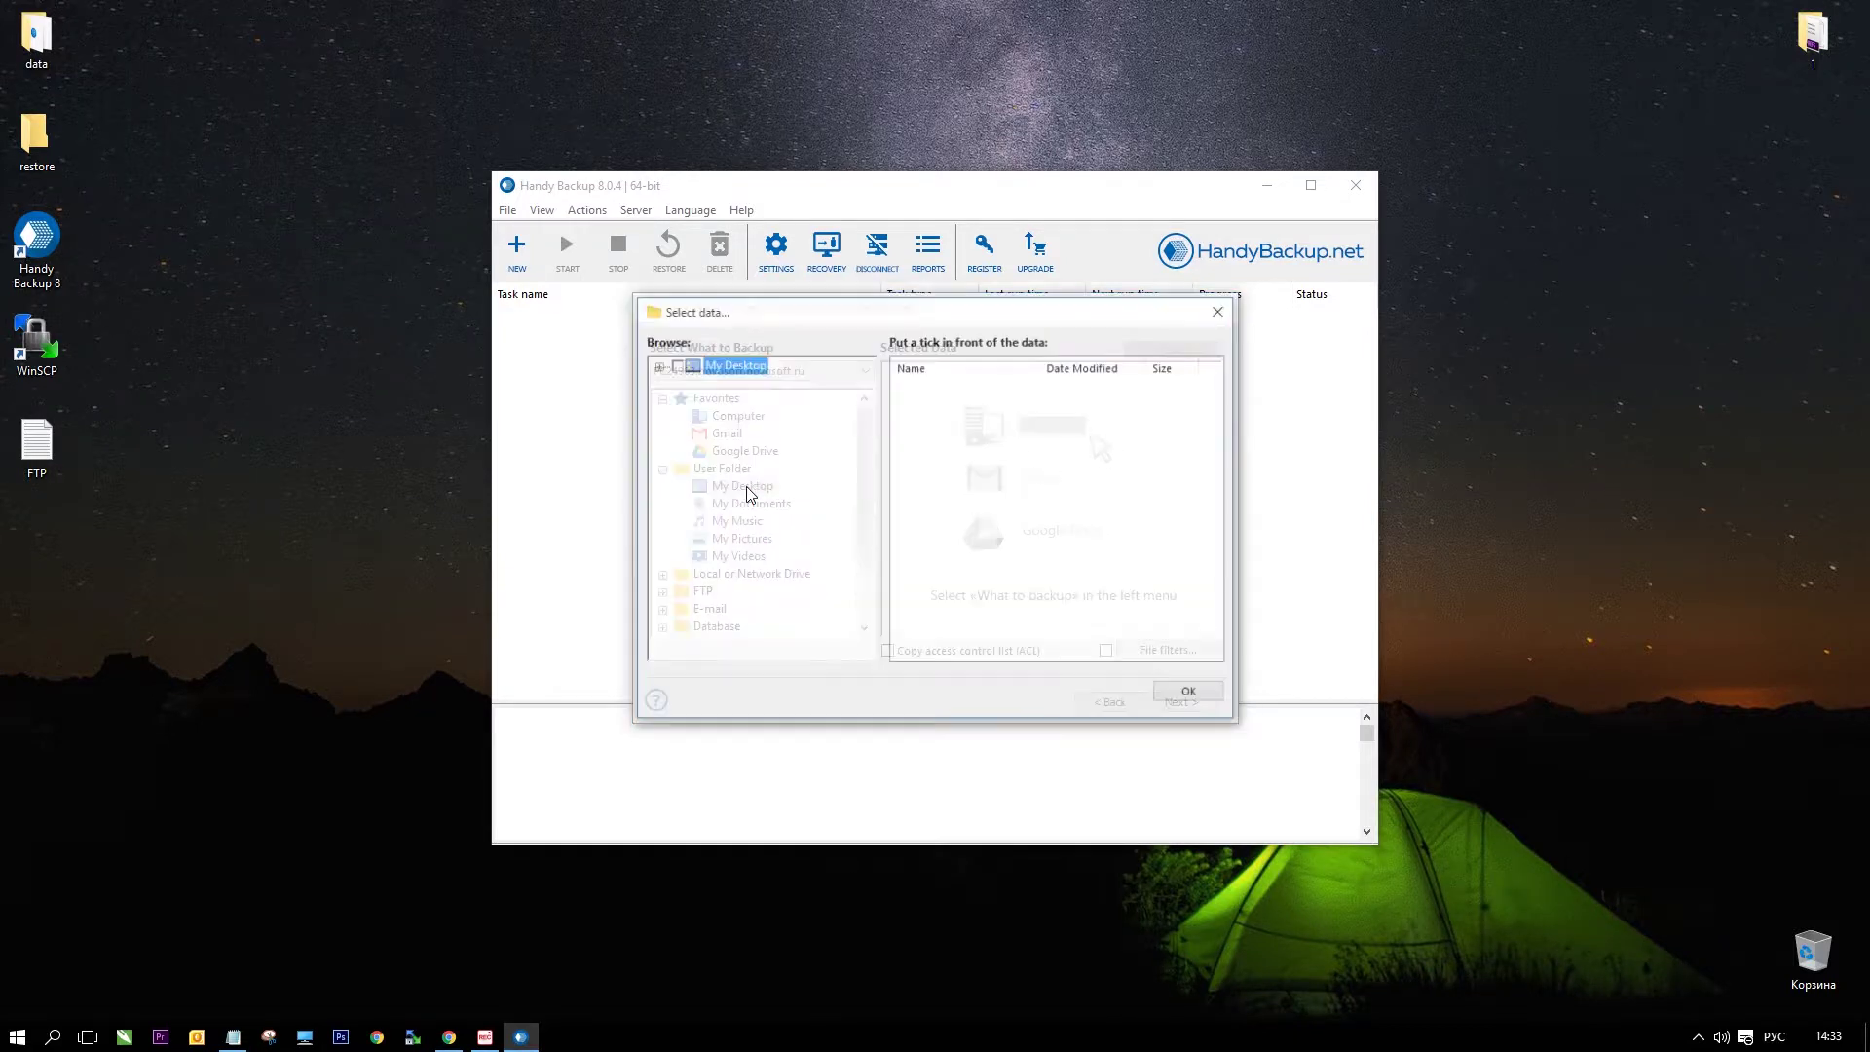
click(903, 403)
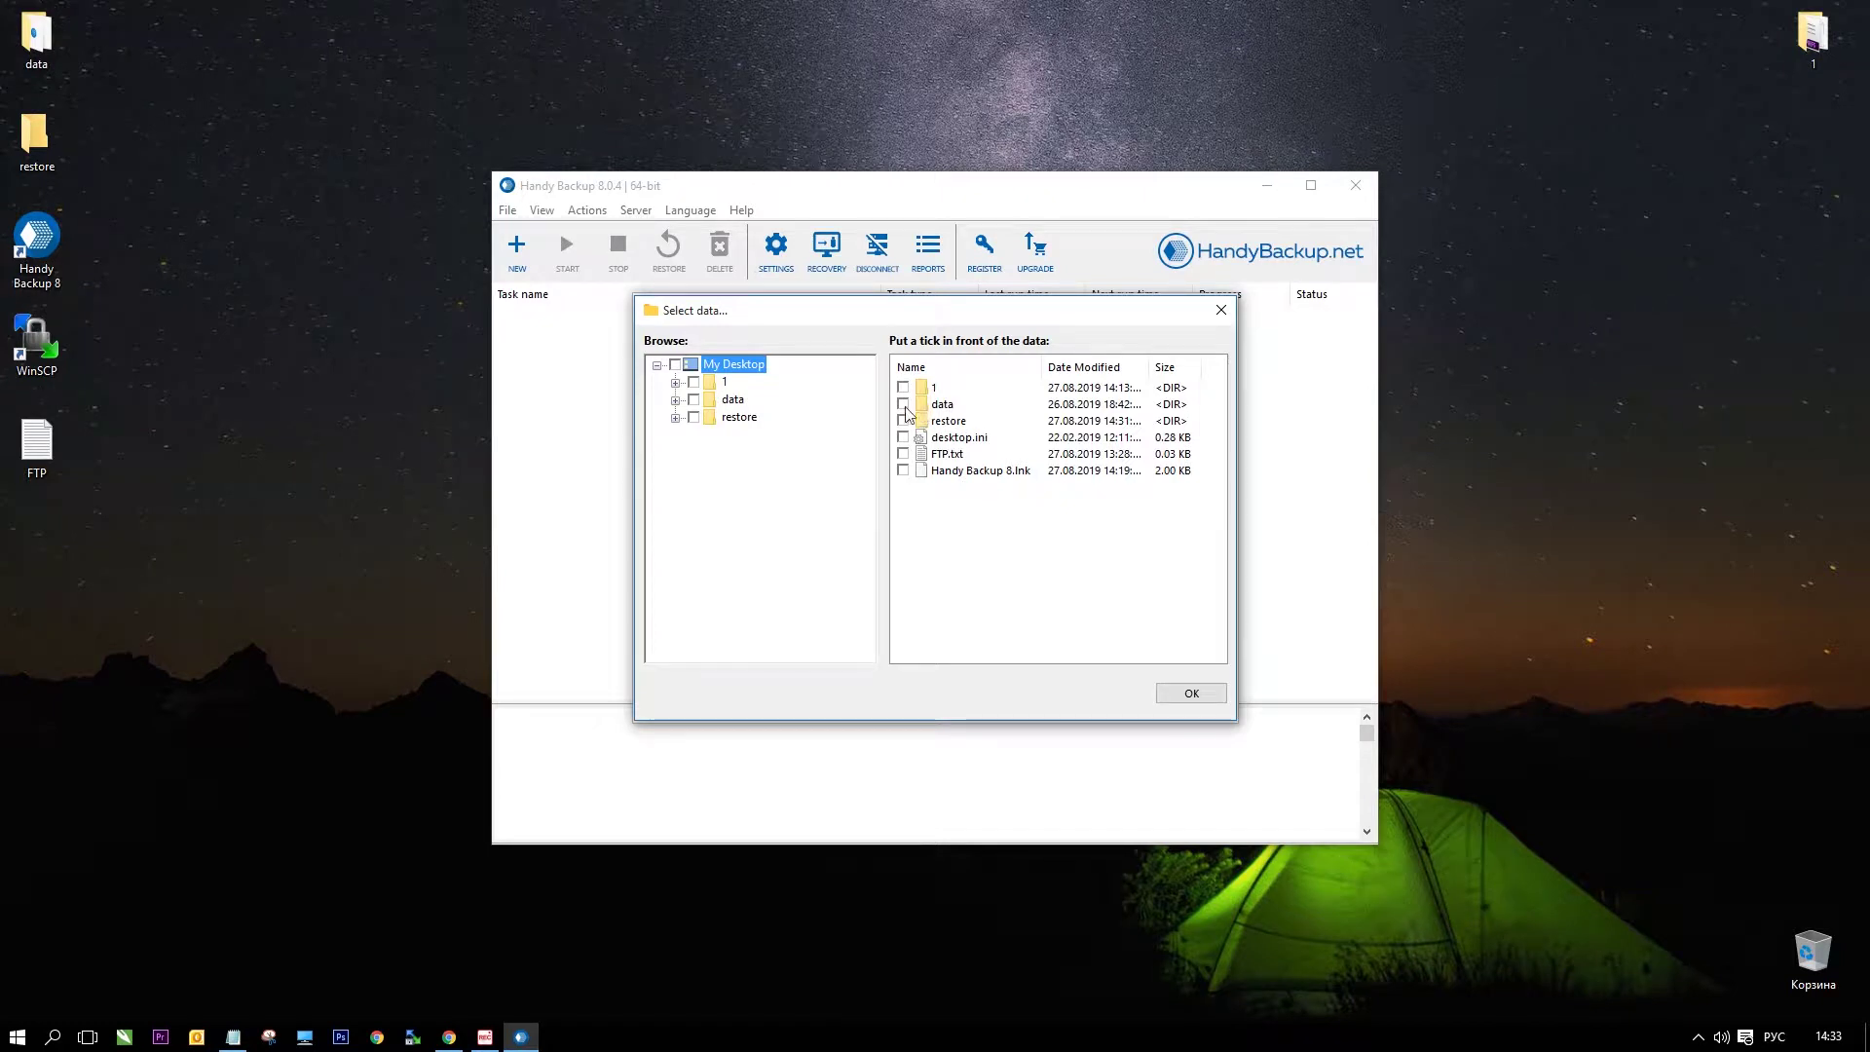
click(1222, 692)
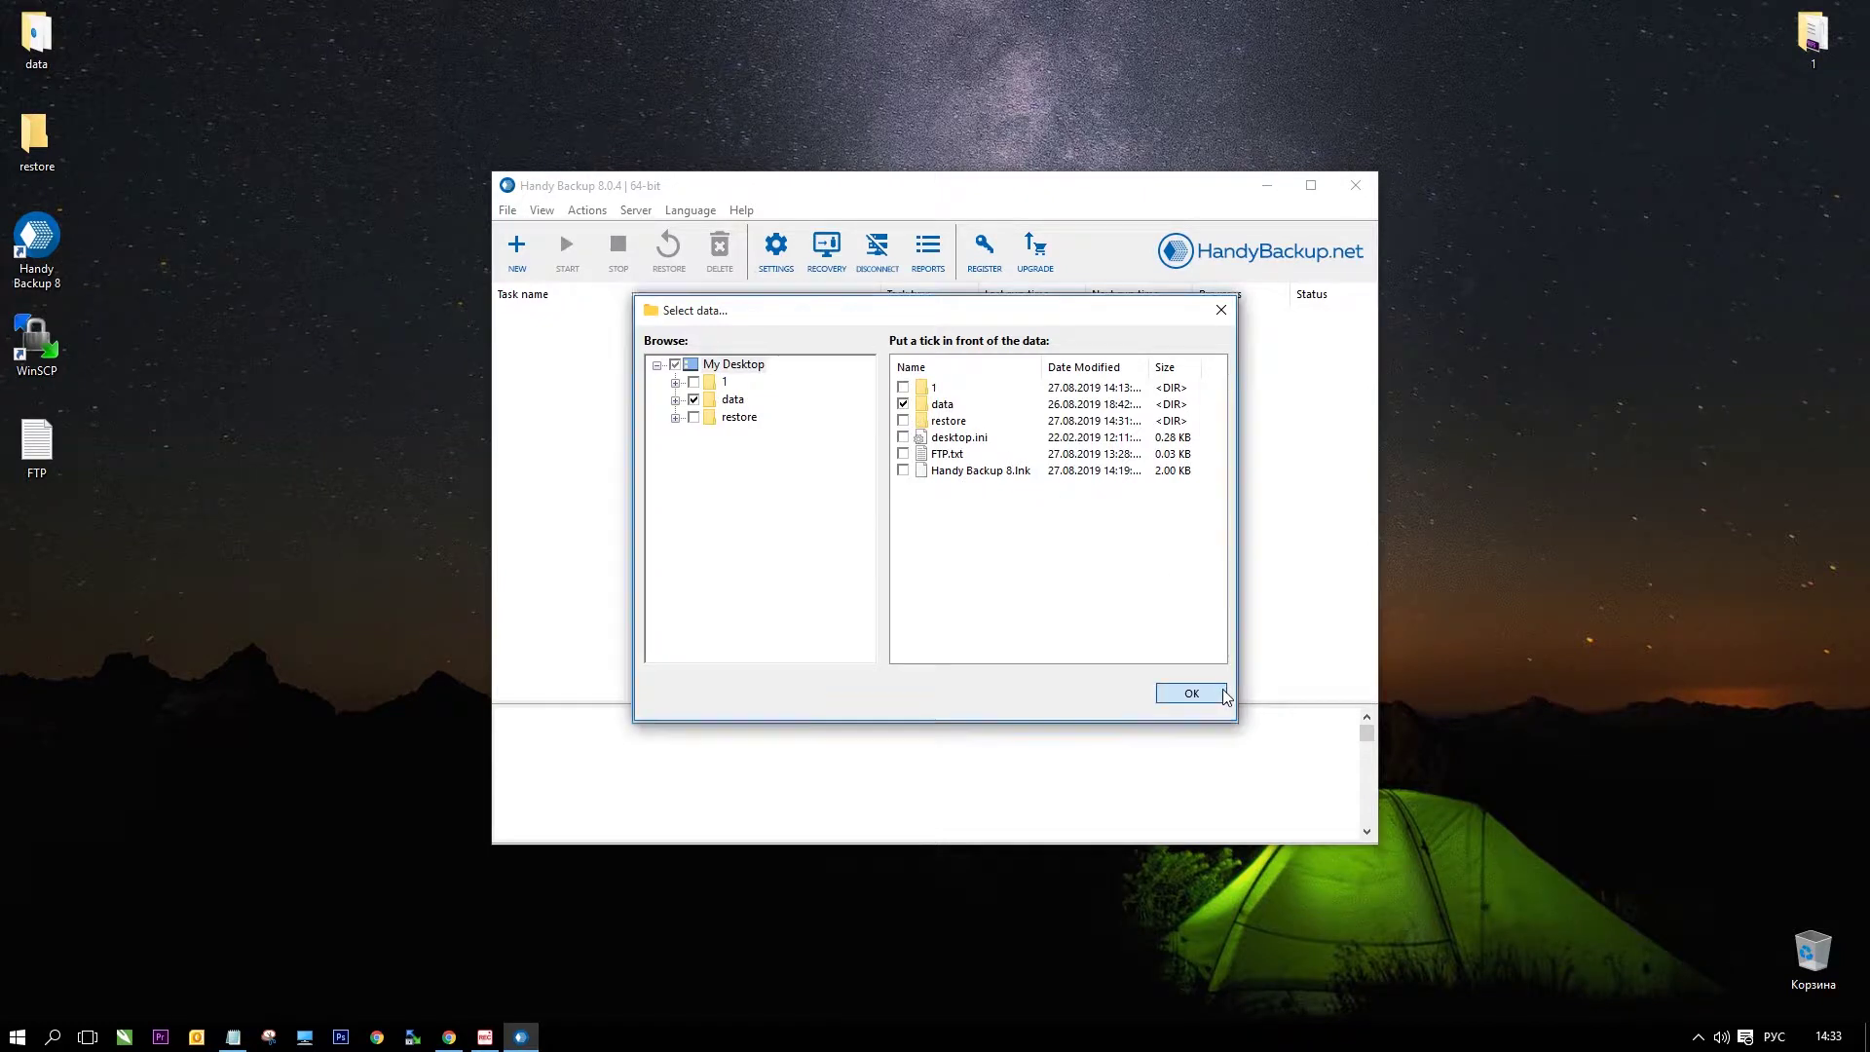
Create an FTP connection to 192.168.5.10 with the login credentials, test it, and save it as storage.
click(1194, 707)
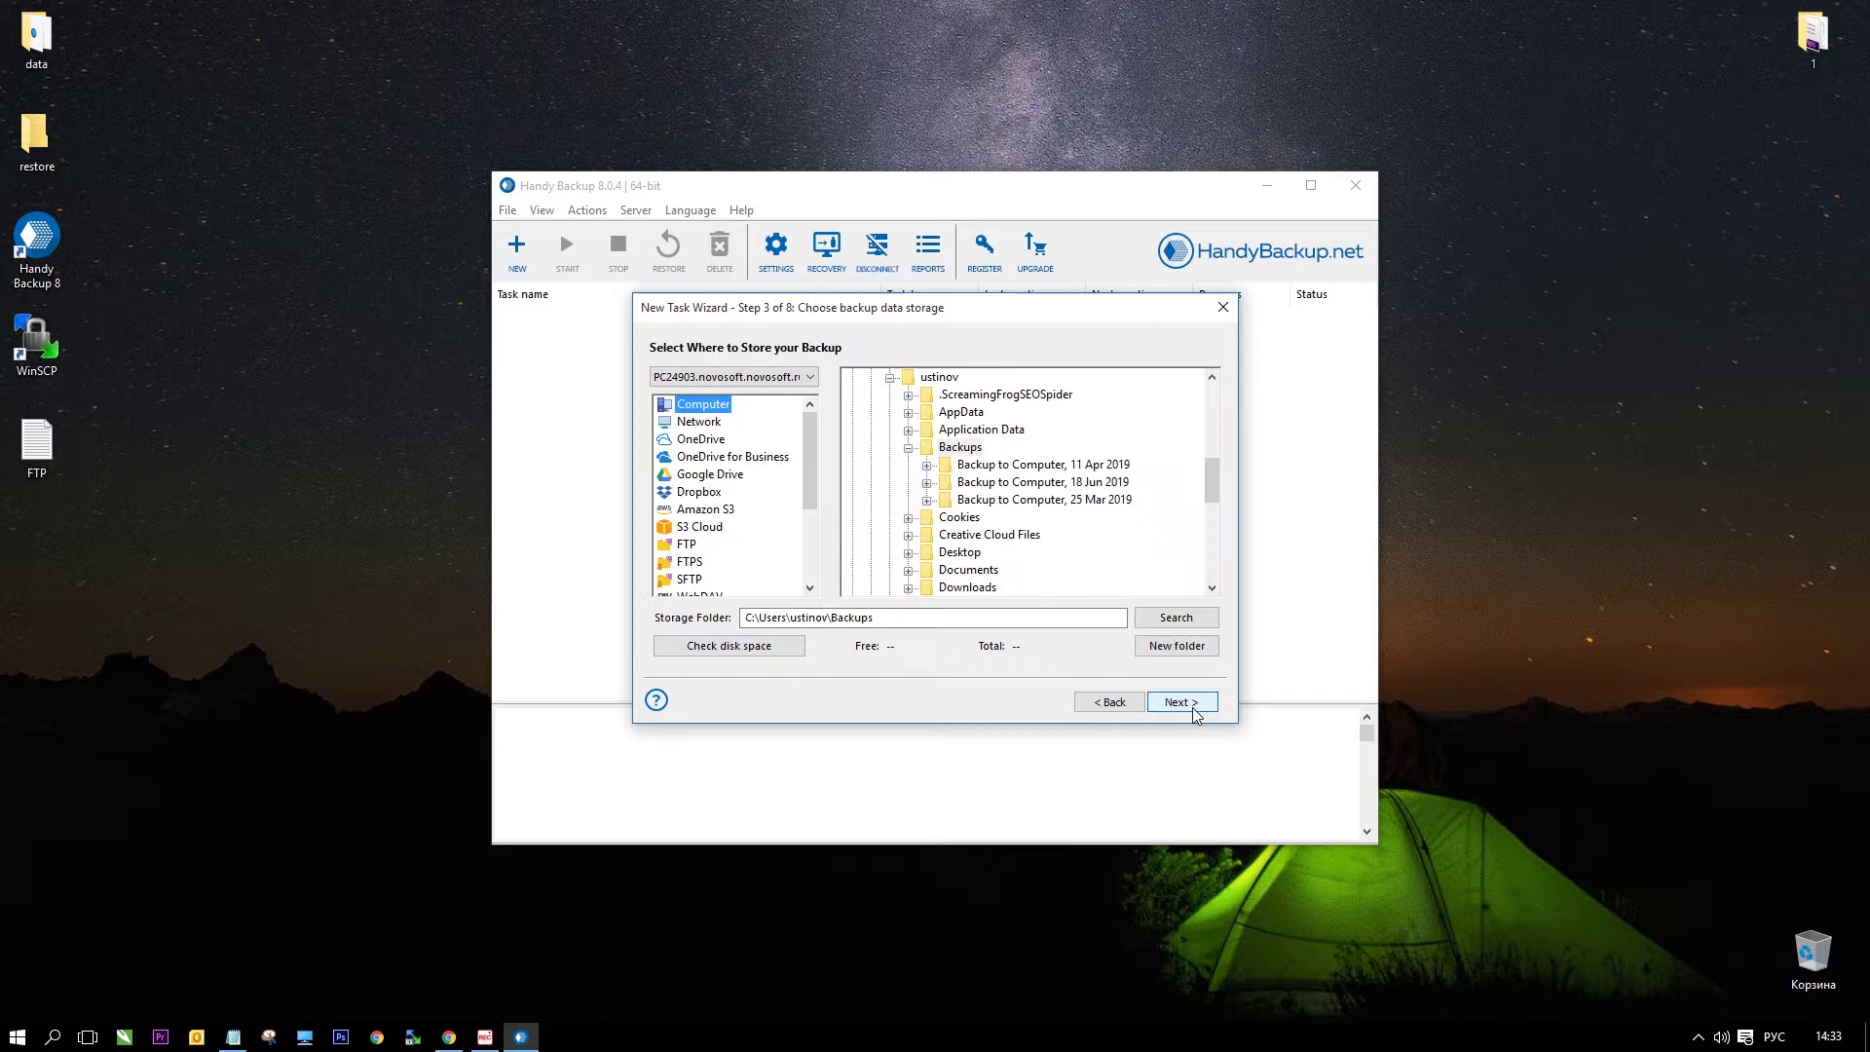
click(689, 545)
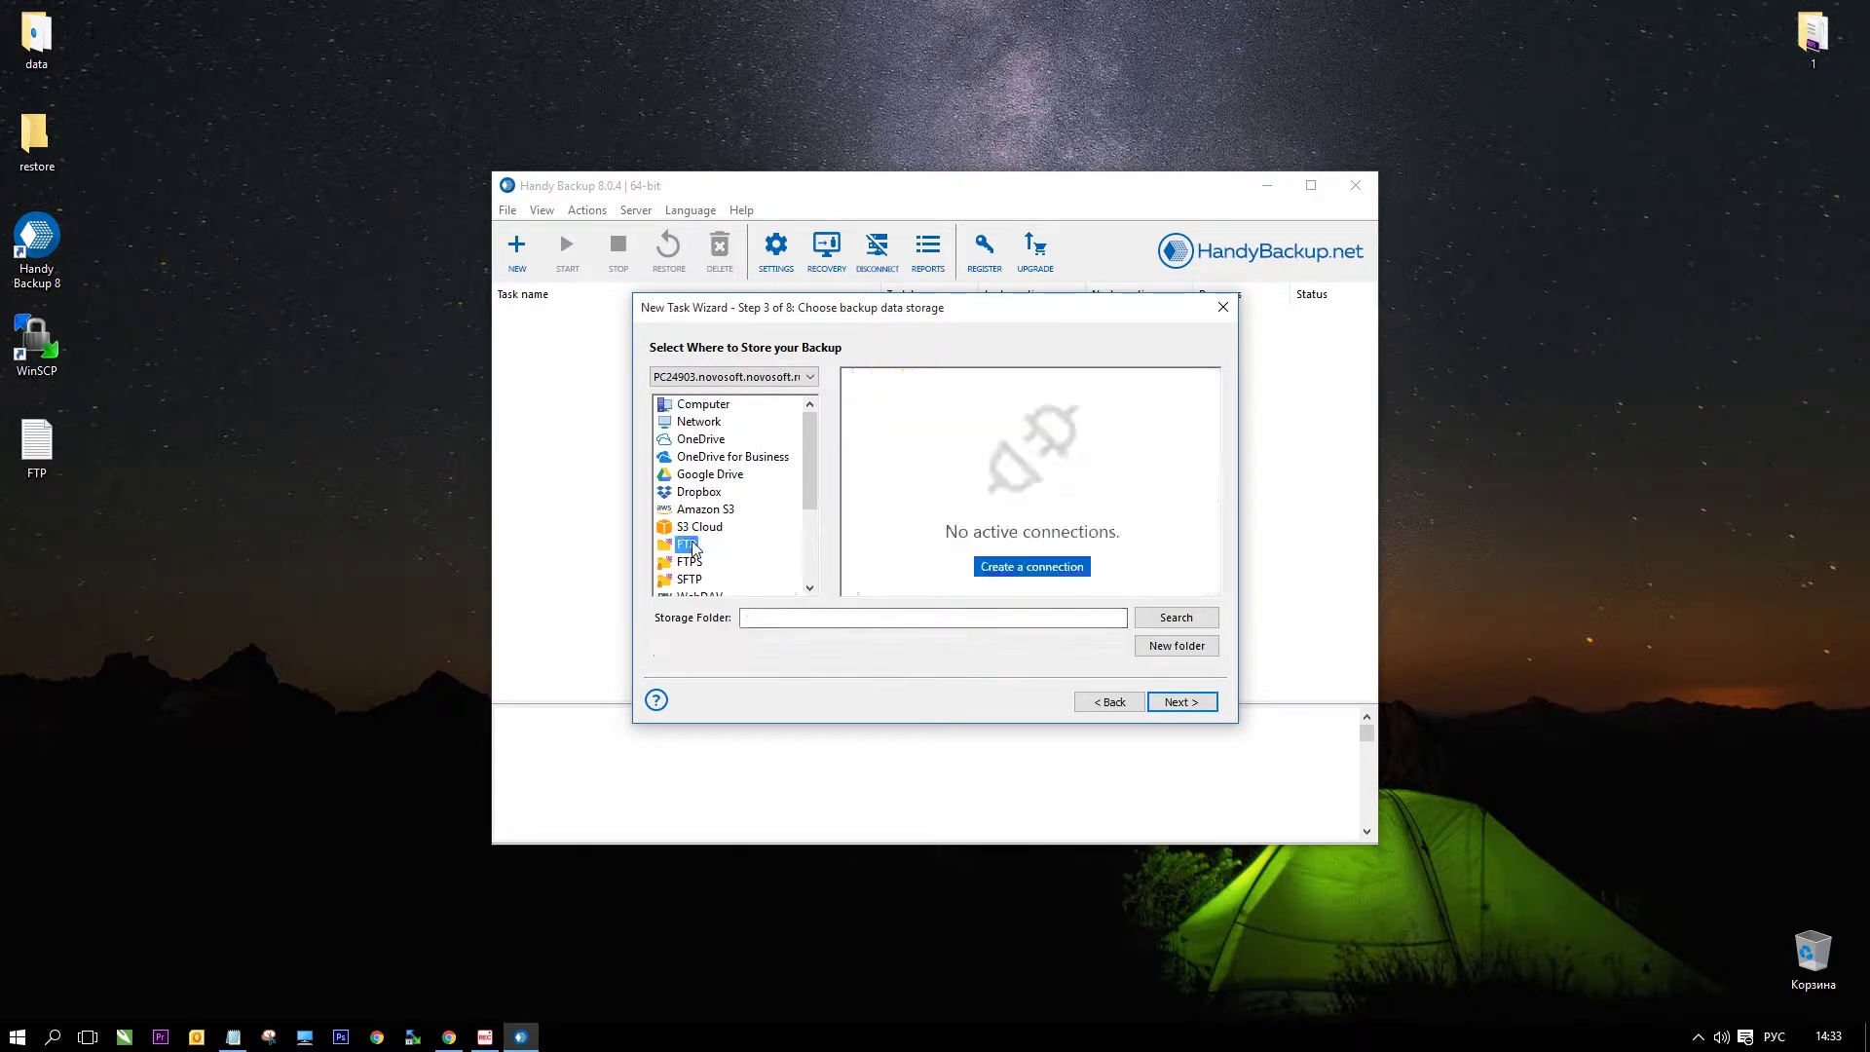
click(1016, 569)
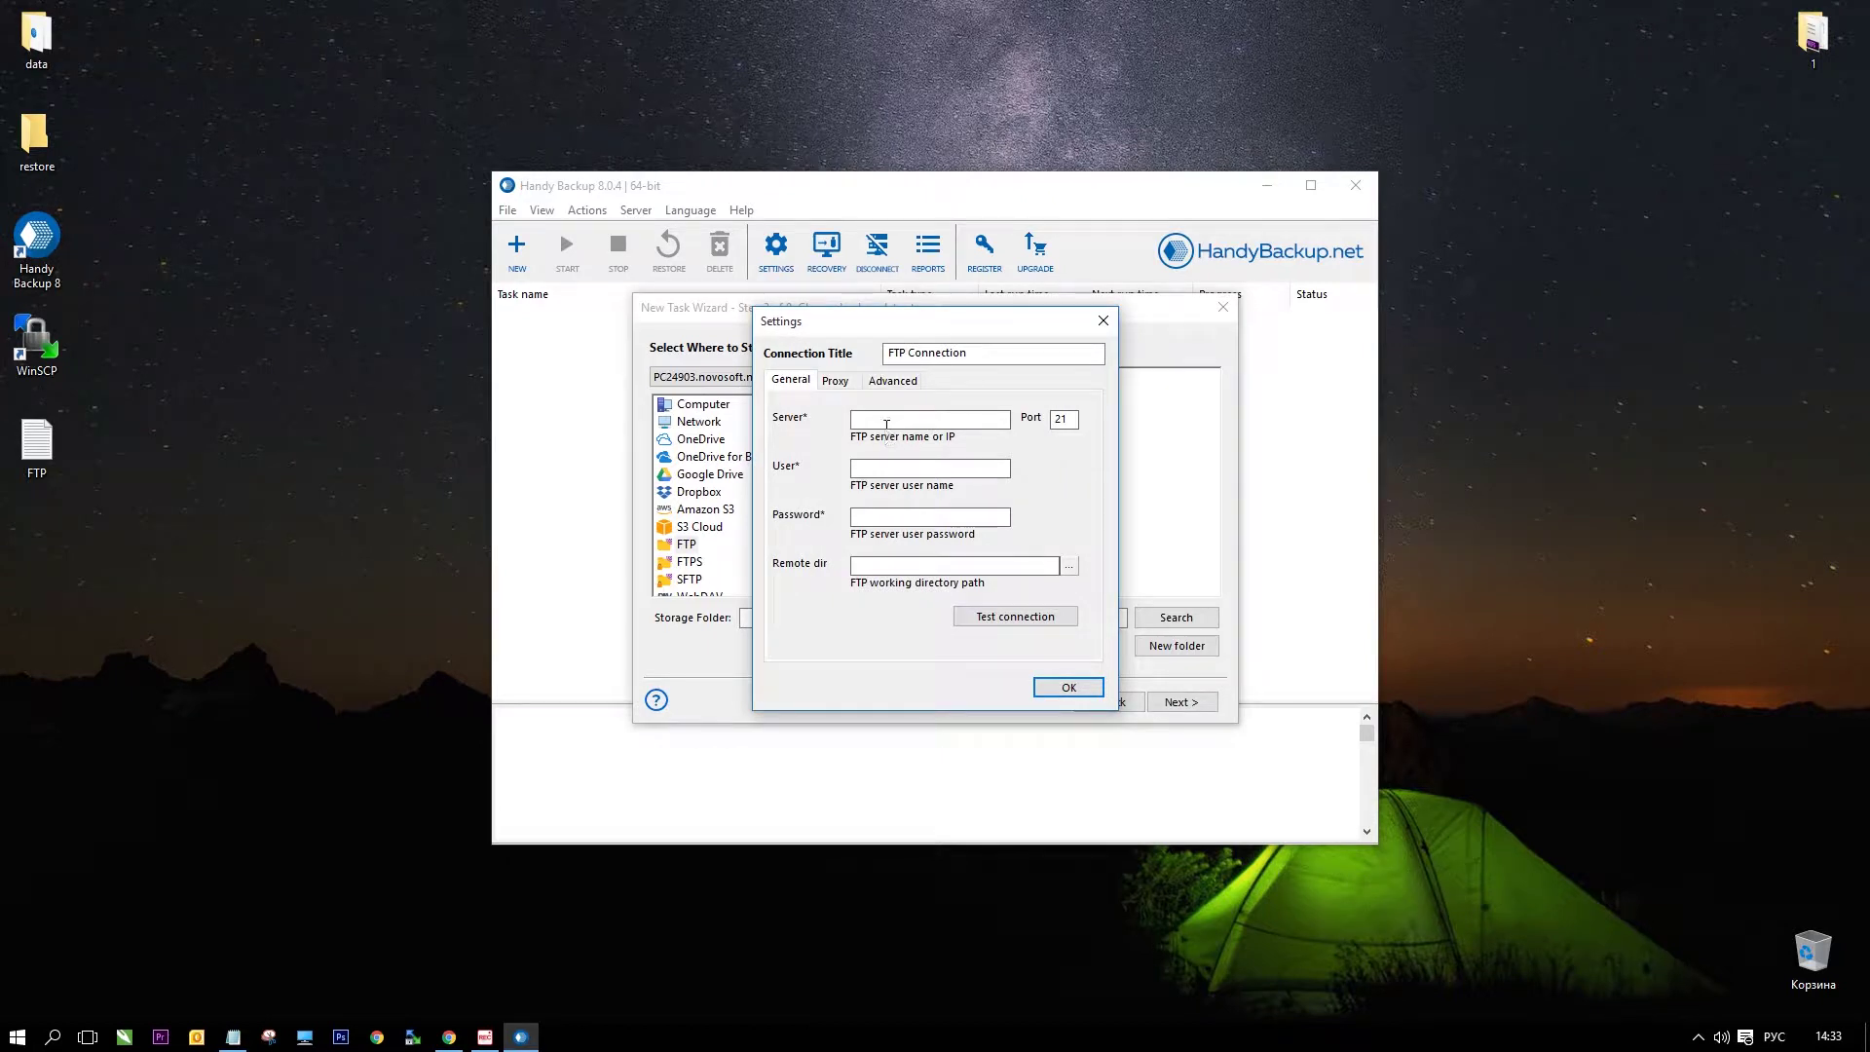
text(192.168.5.10)
key(Tab)
text(ftpuser)
key(Tab)
click(1027, 619)
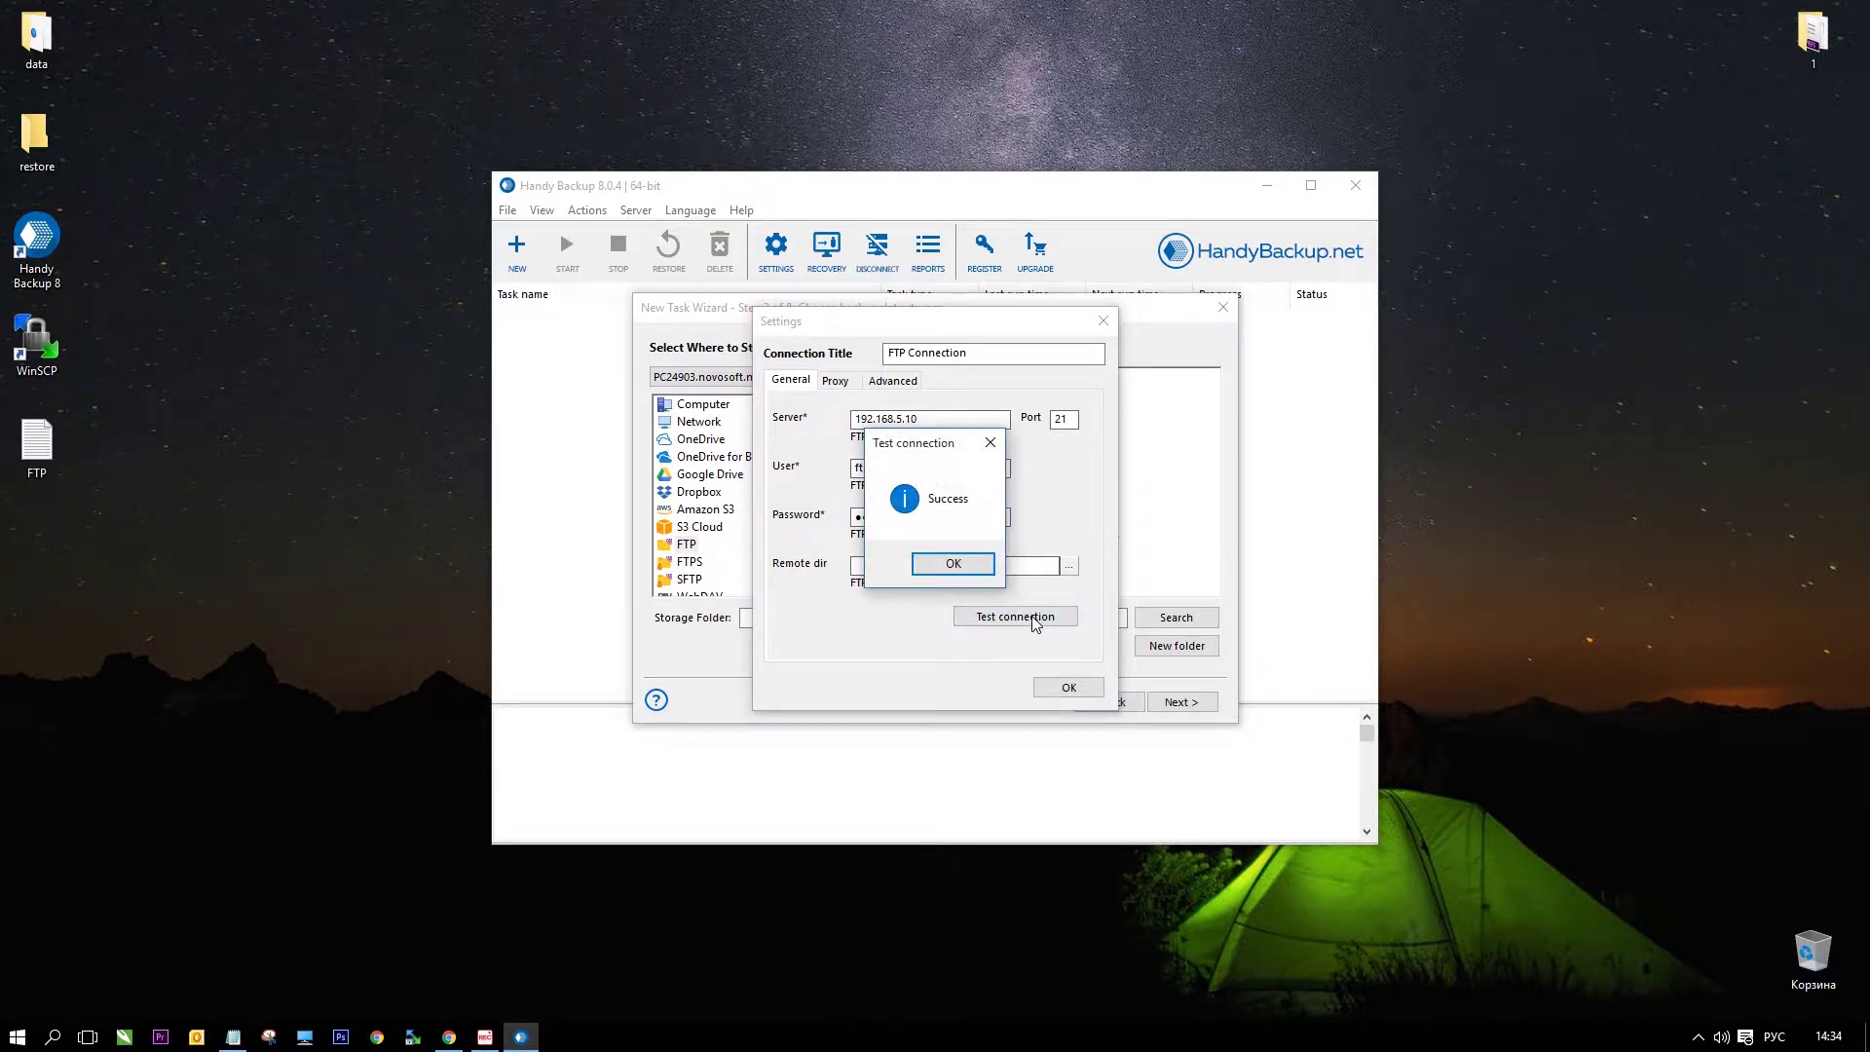
click(967, 565)
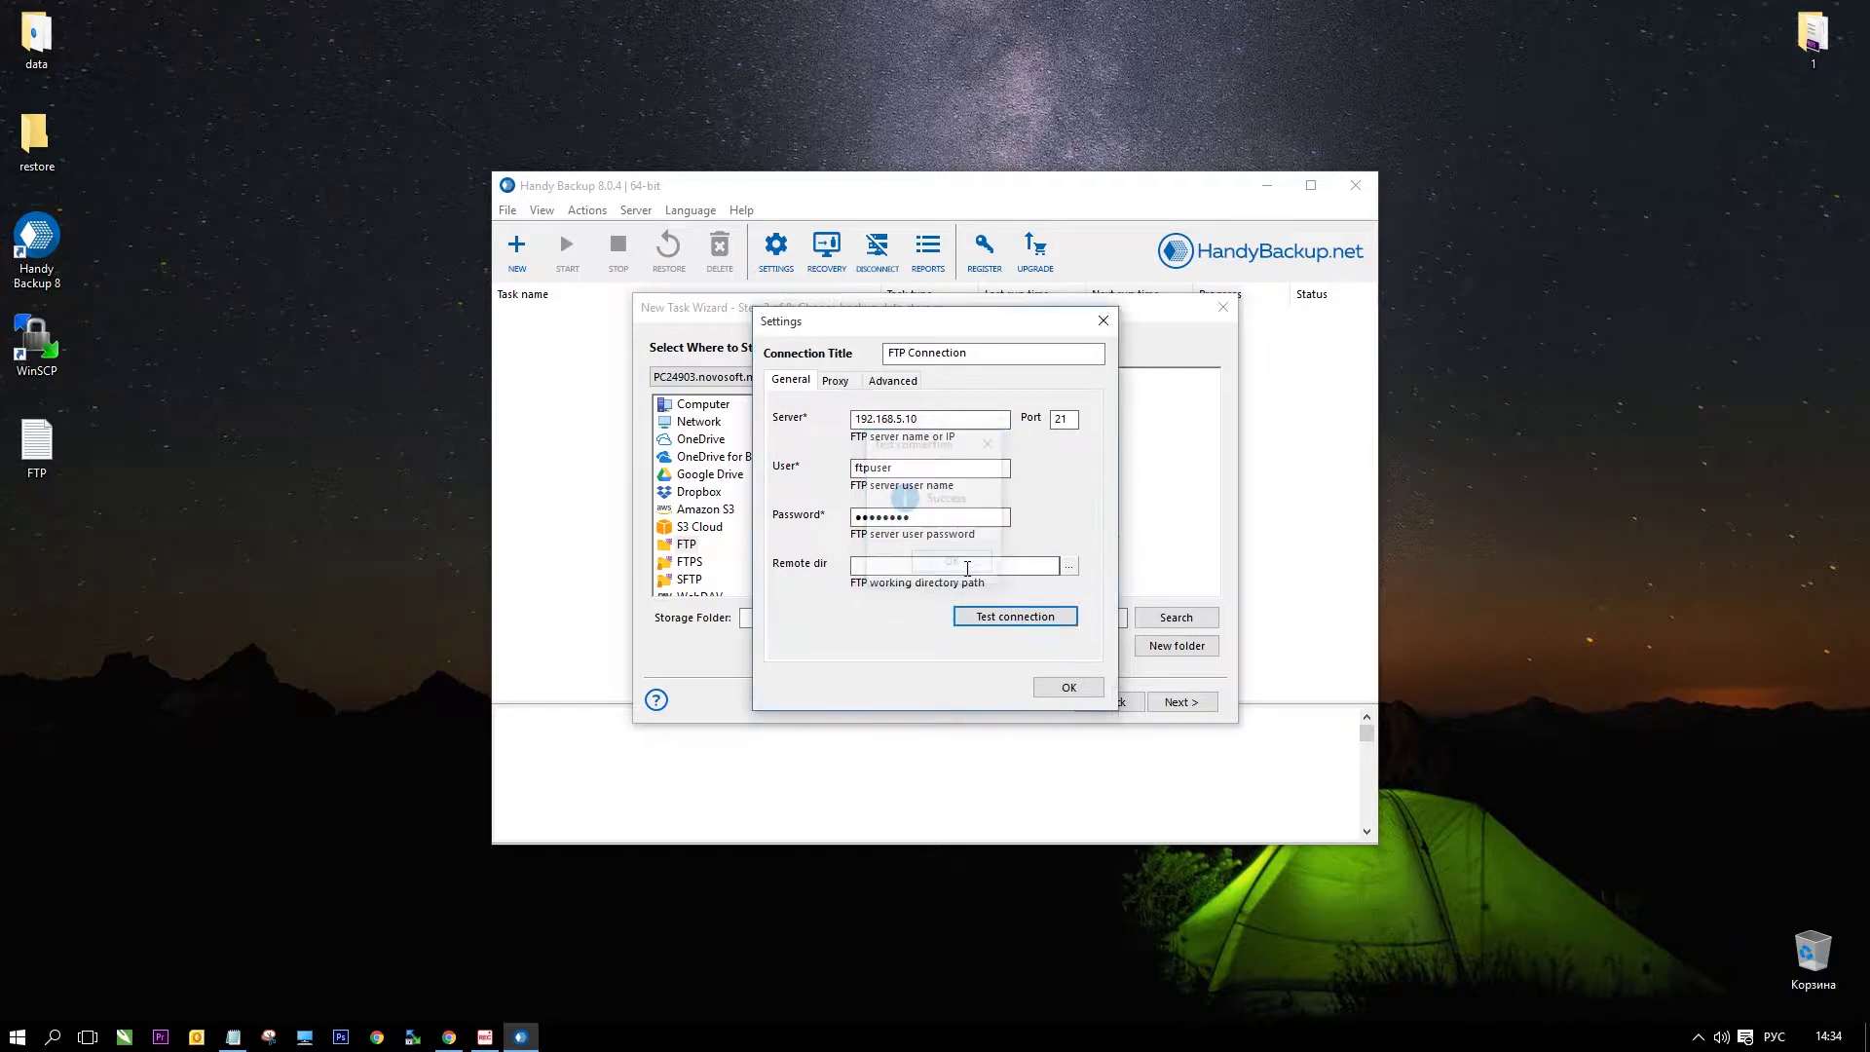
click(1076, 686)
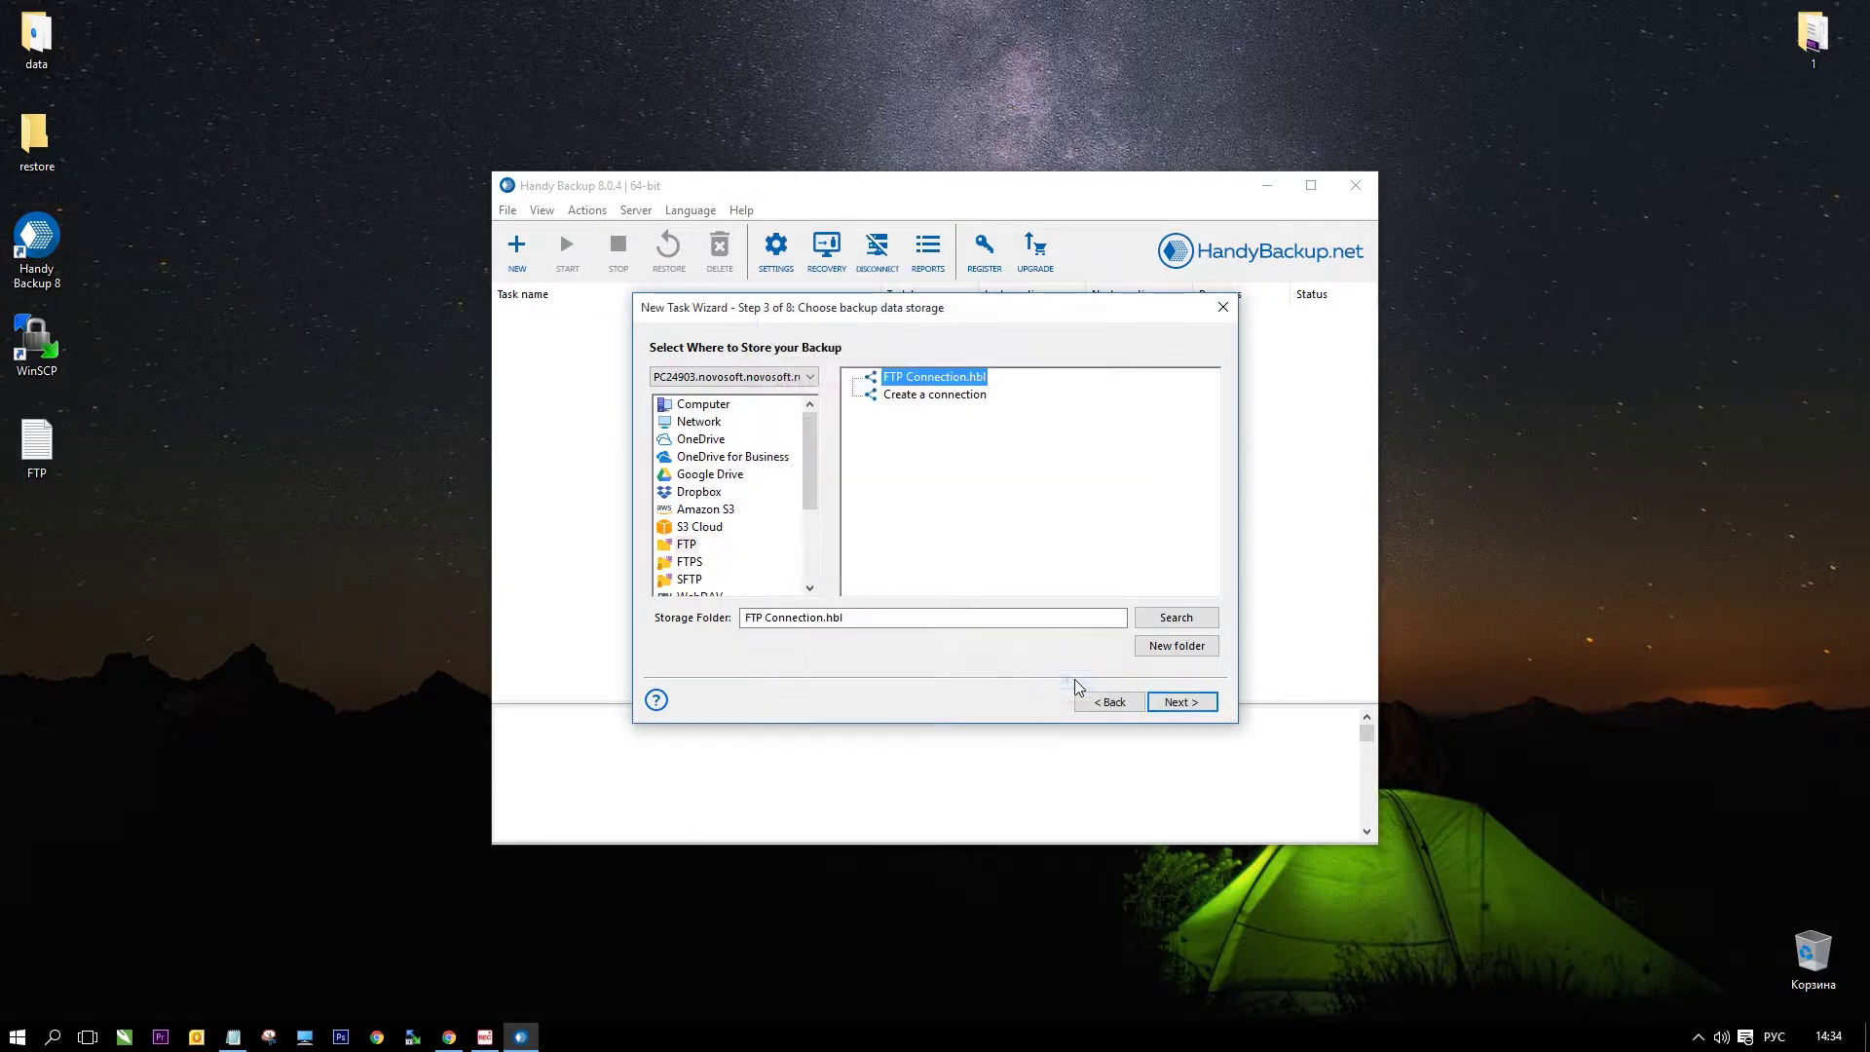
Keep Full backup type with no compression, encryption or schedule, advancing to Step 7.
click(1182, 704)
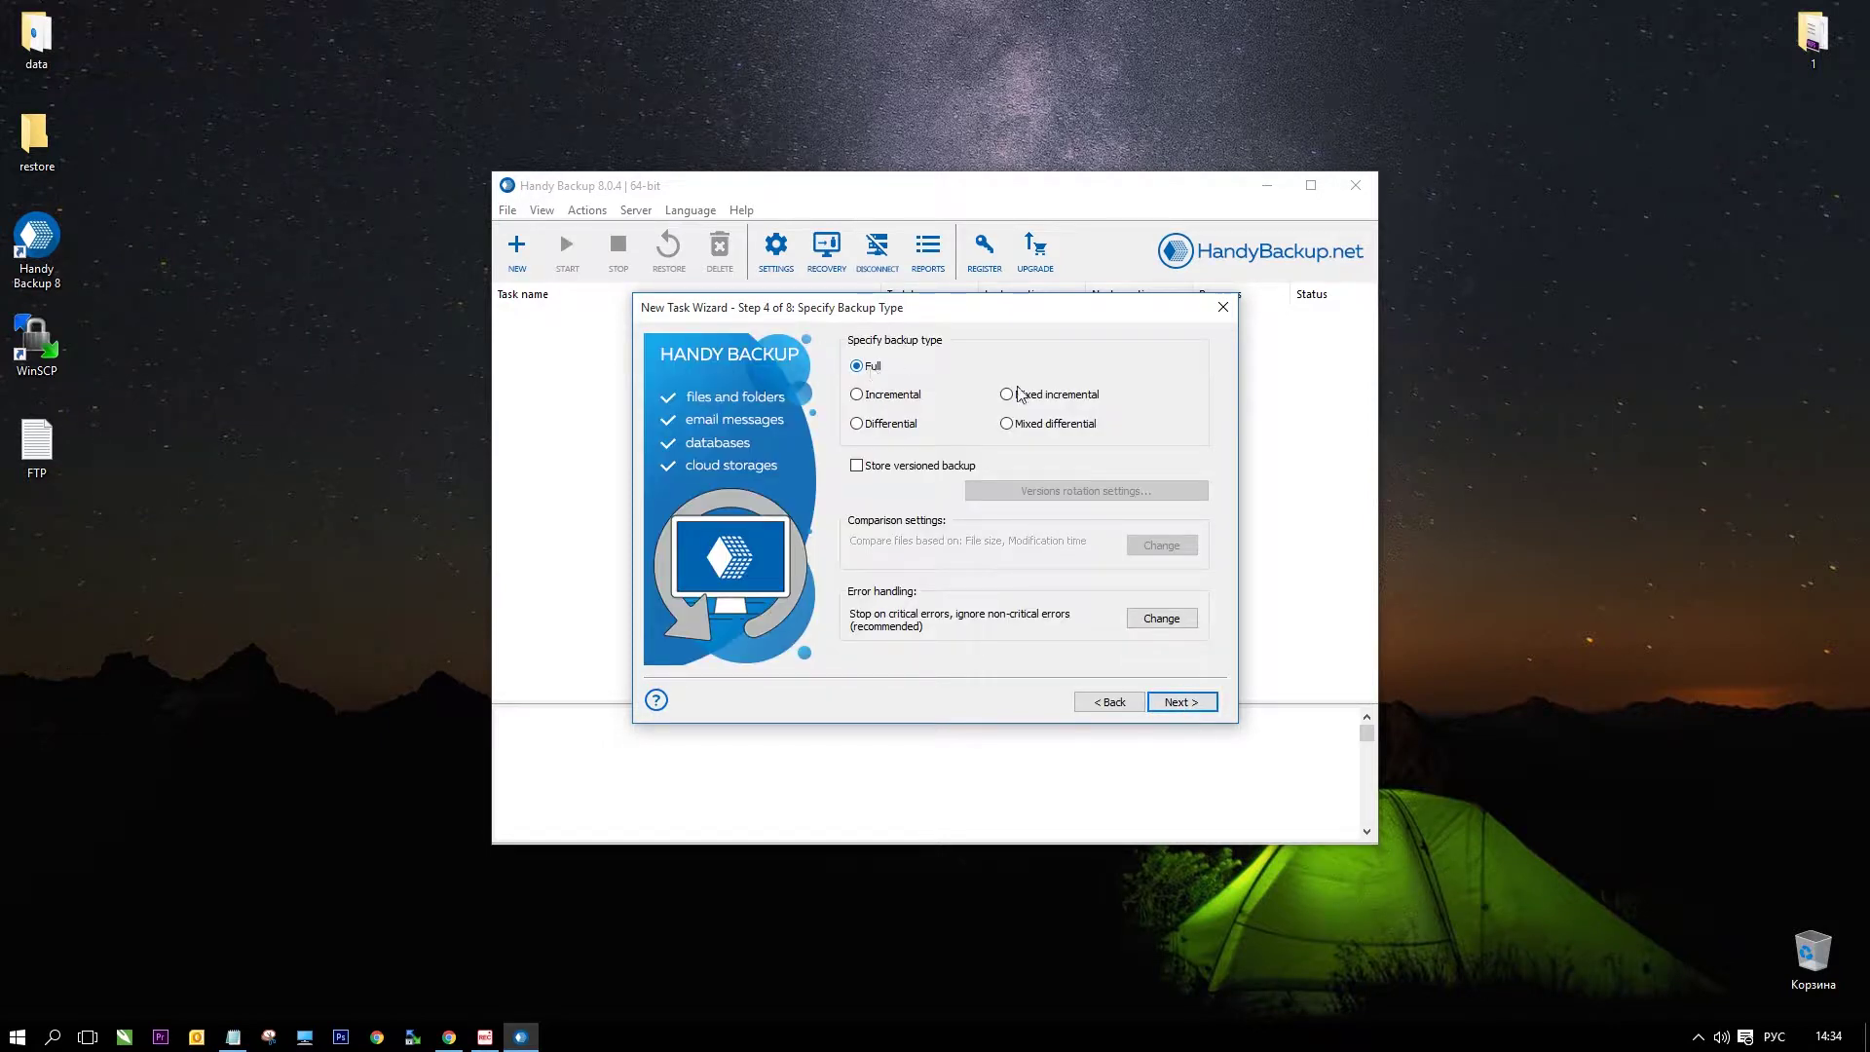
click(1182, 702)
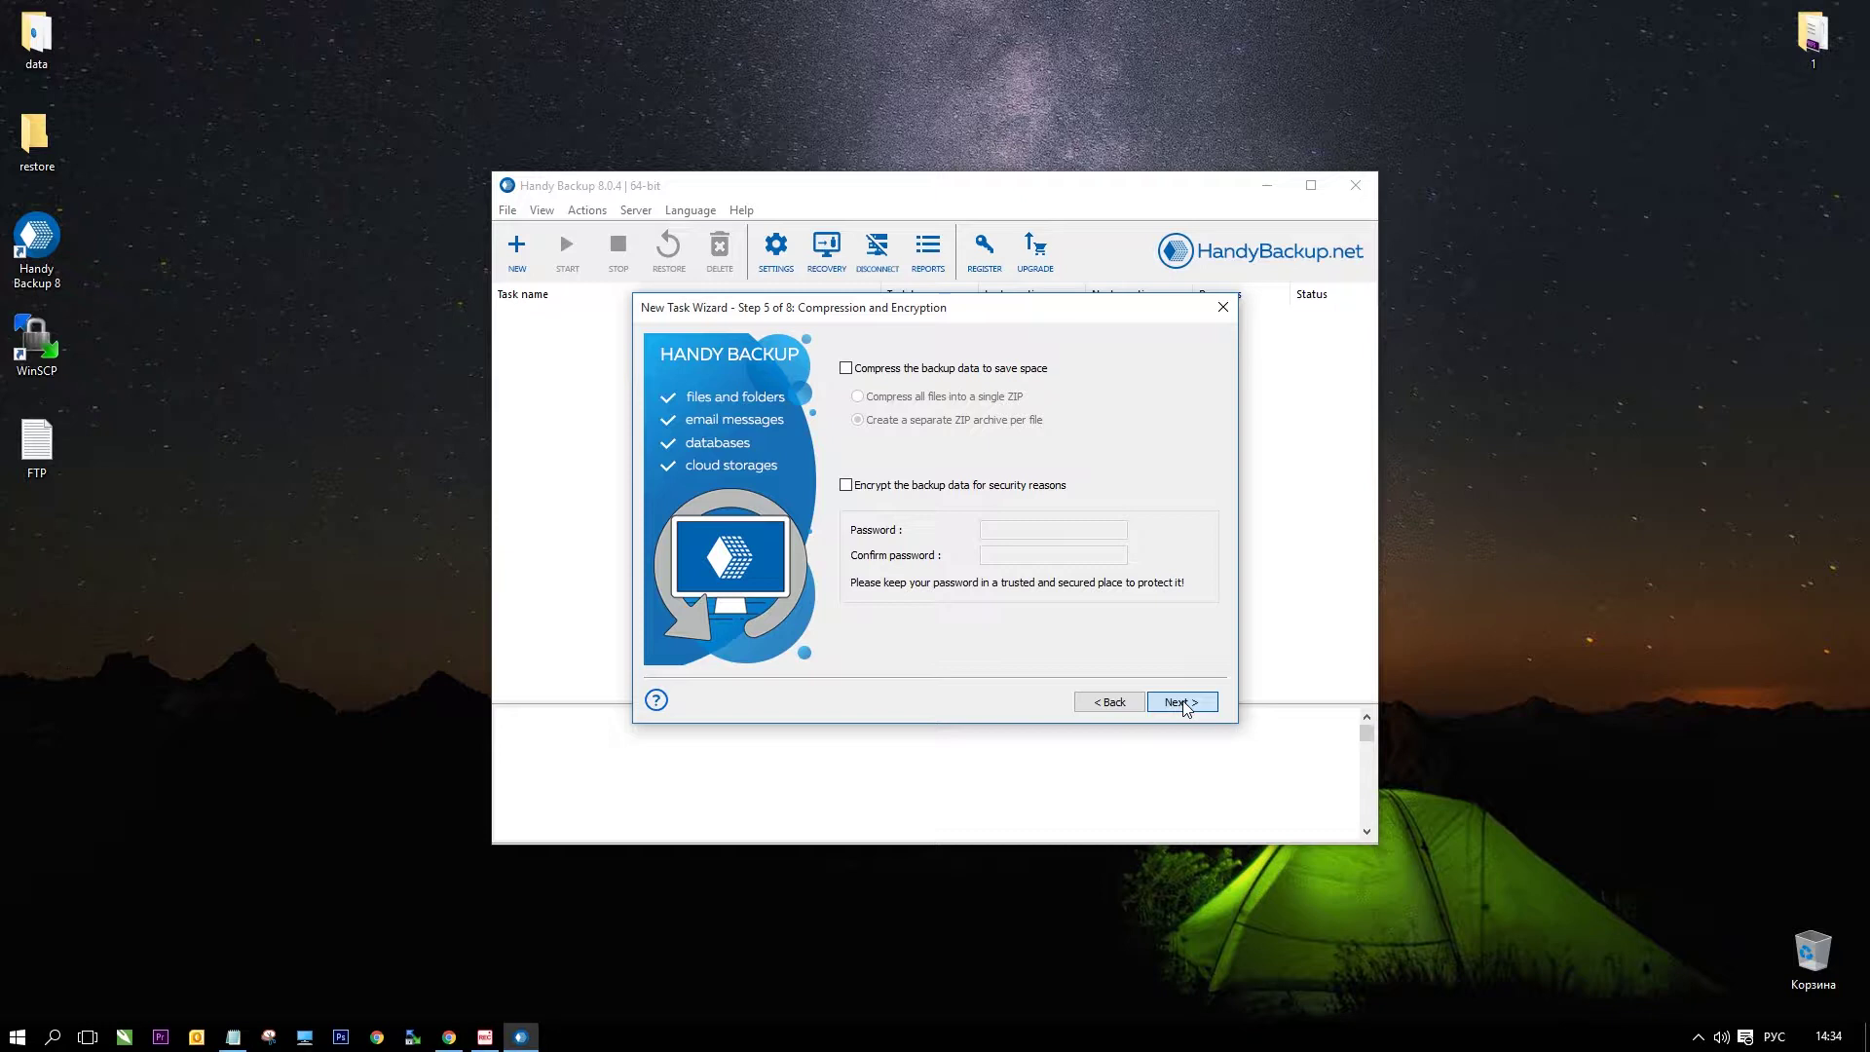
click(1181, 702)
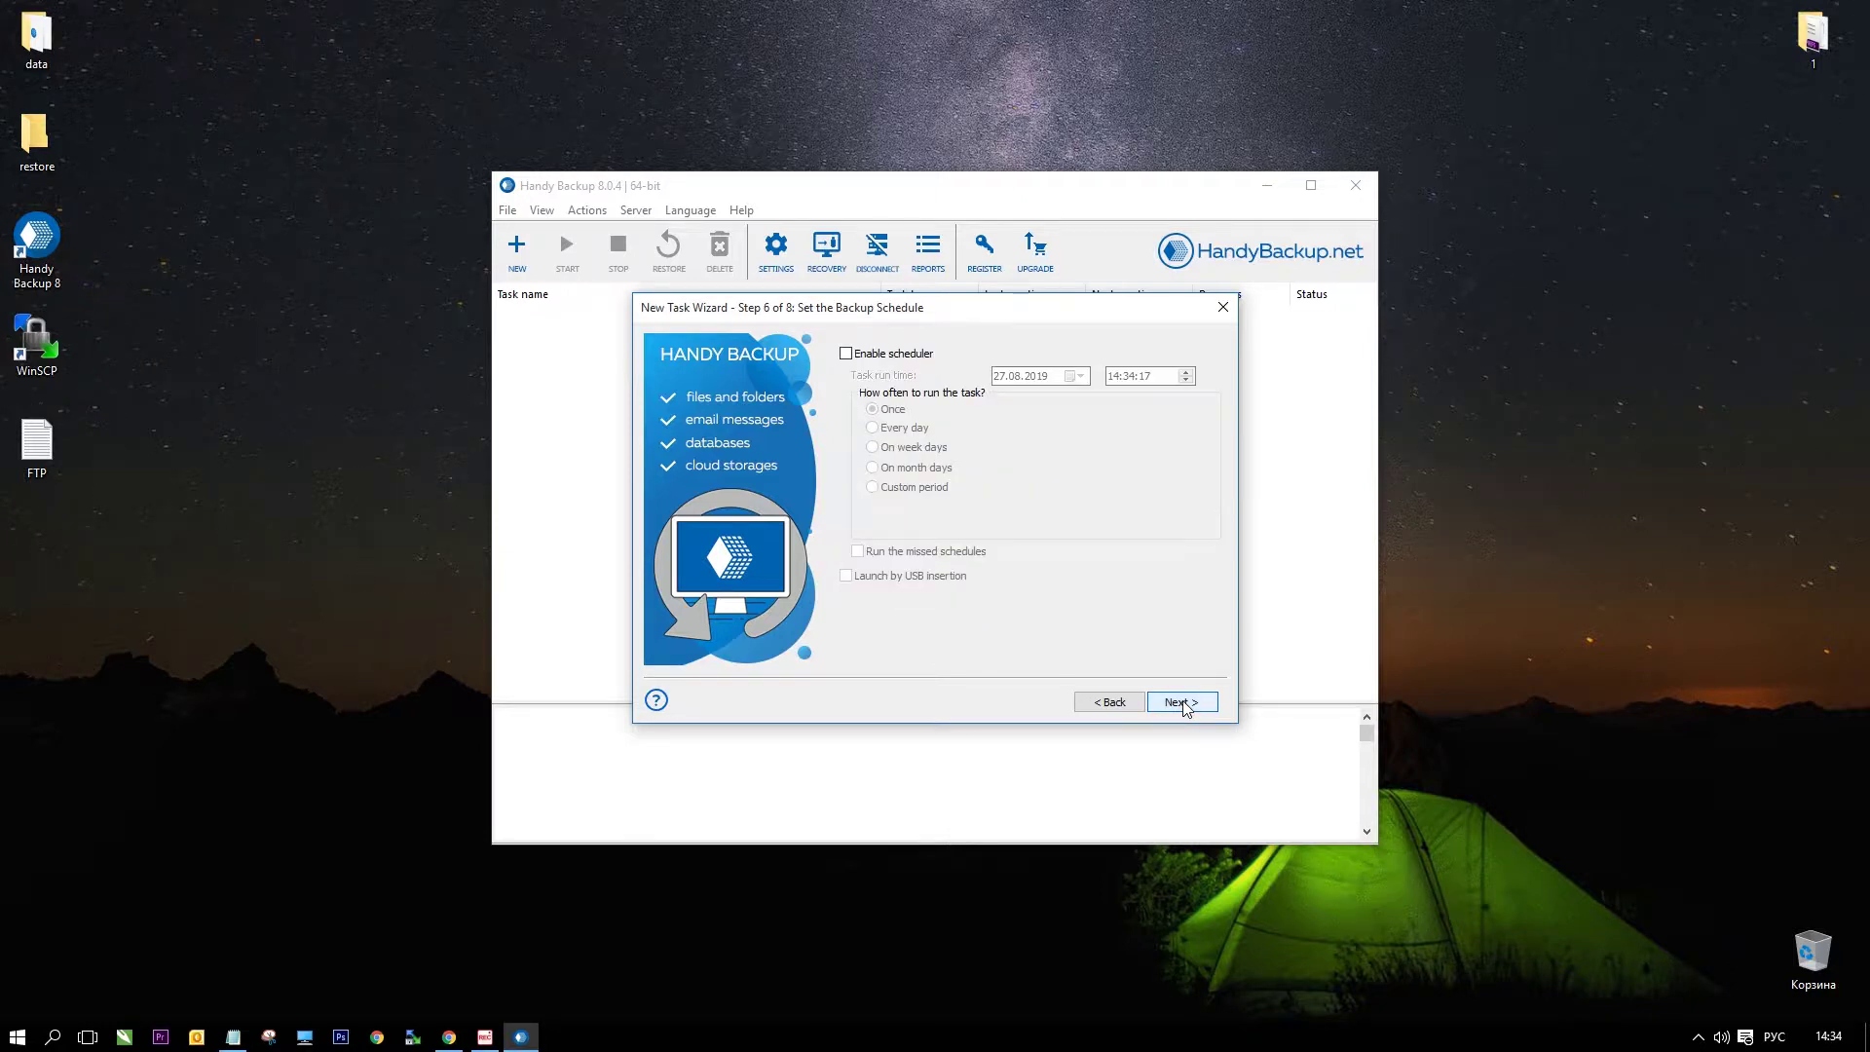
click(1182, 702)
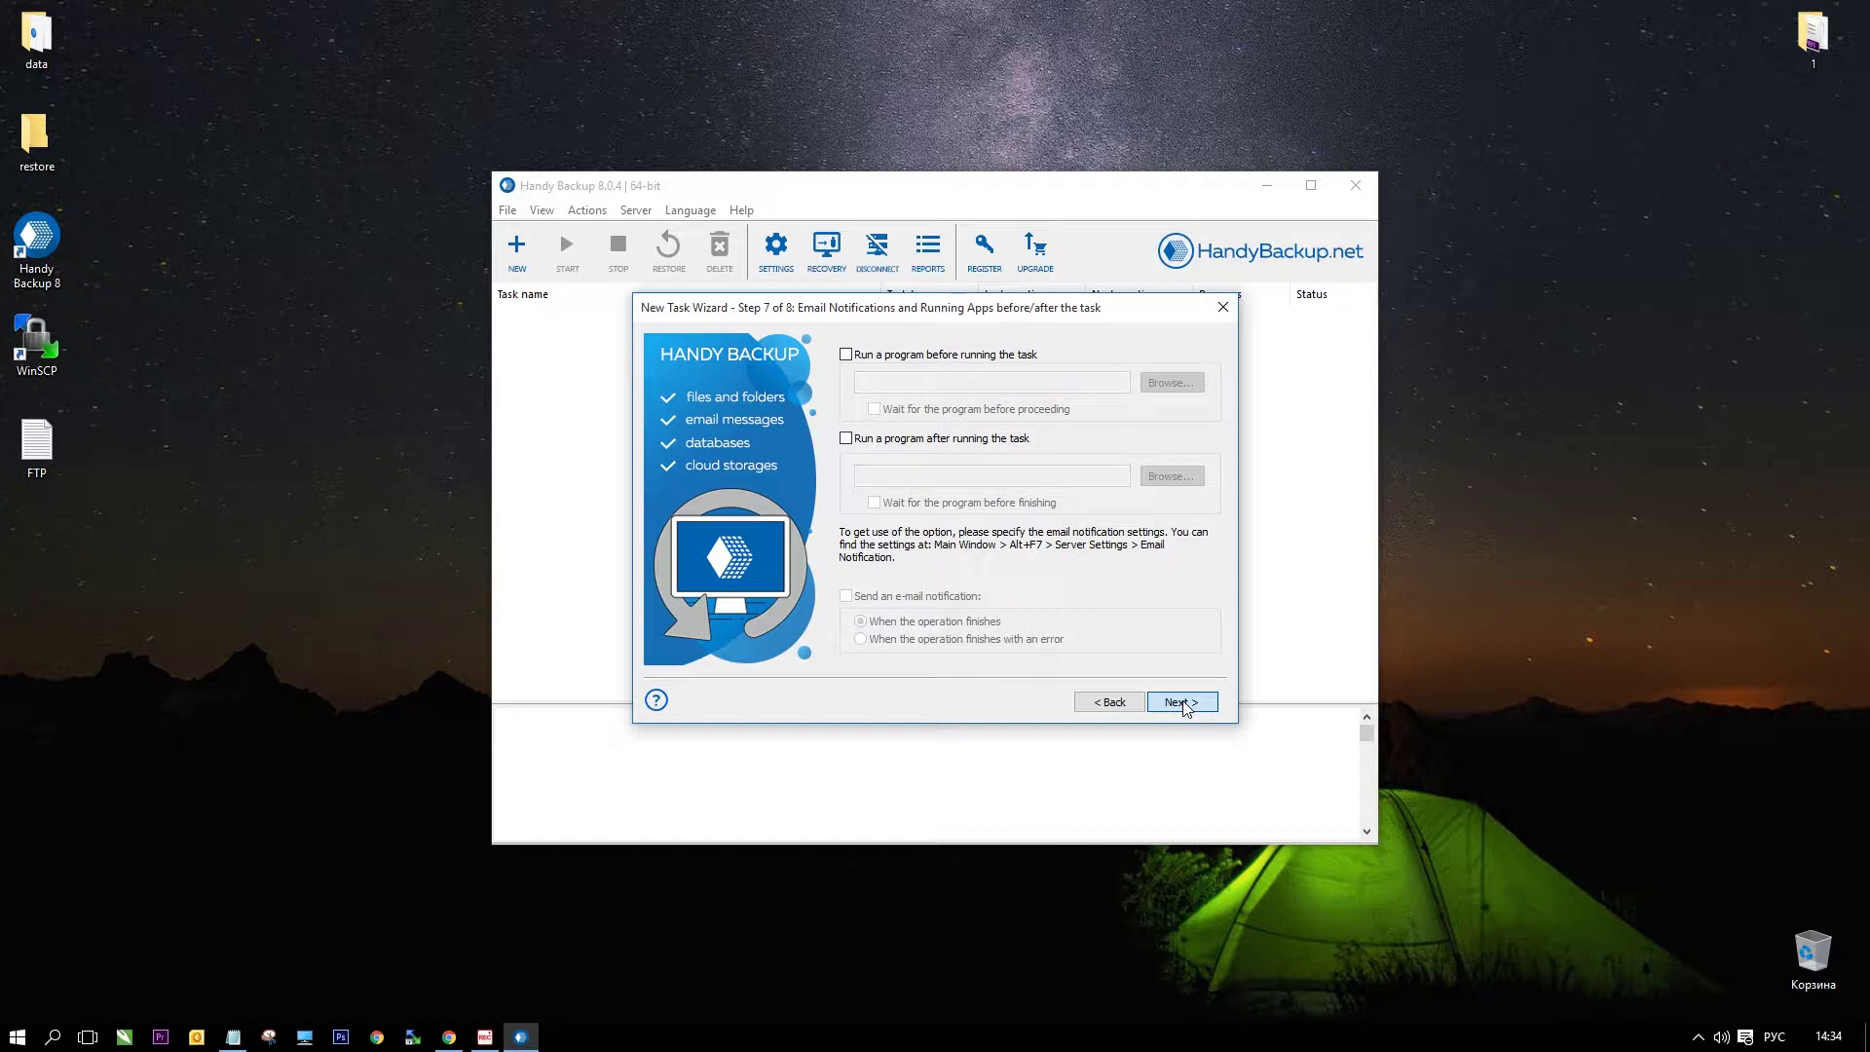
Advance to Step 8 and review the 'Backup to FTP, 27 Aug 2019' type, source and FTP destination.
click(1181, 703)
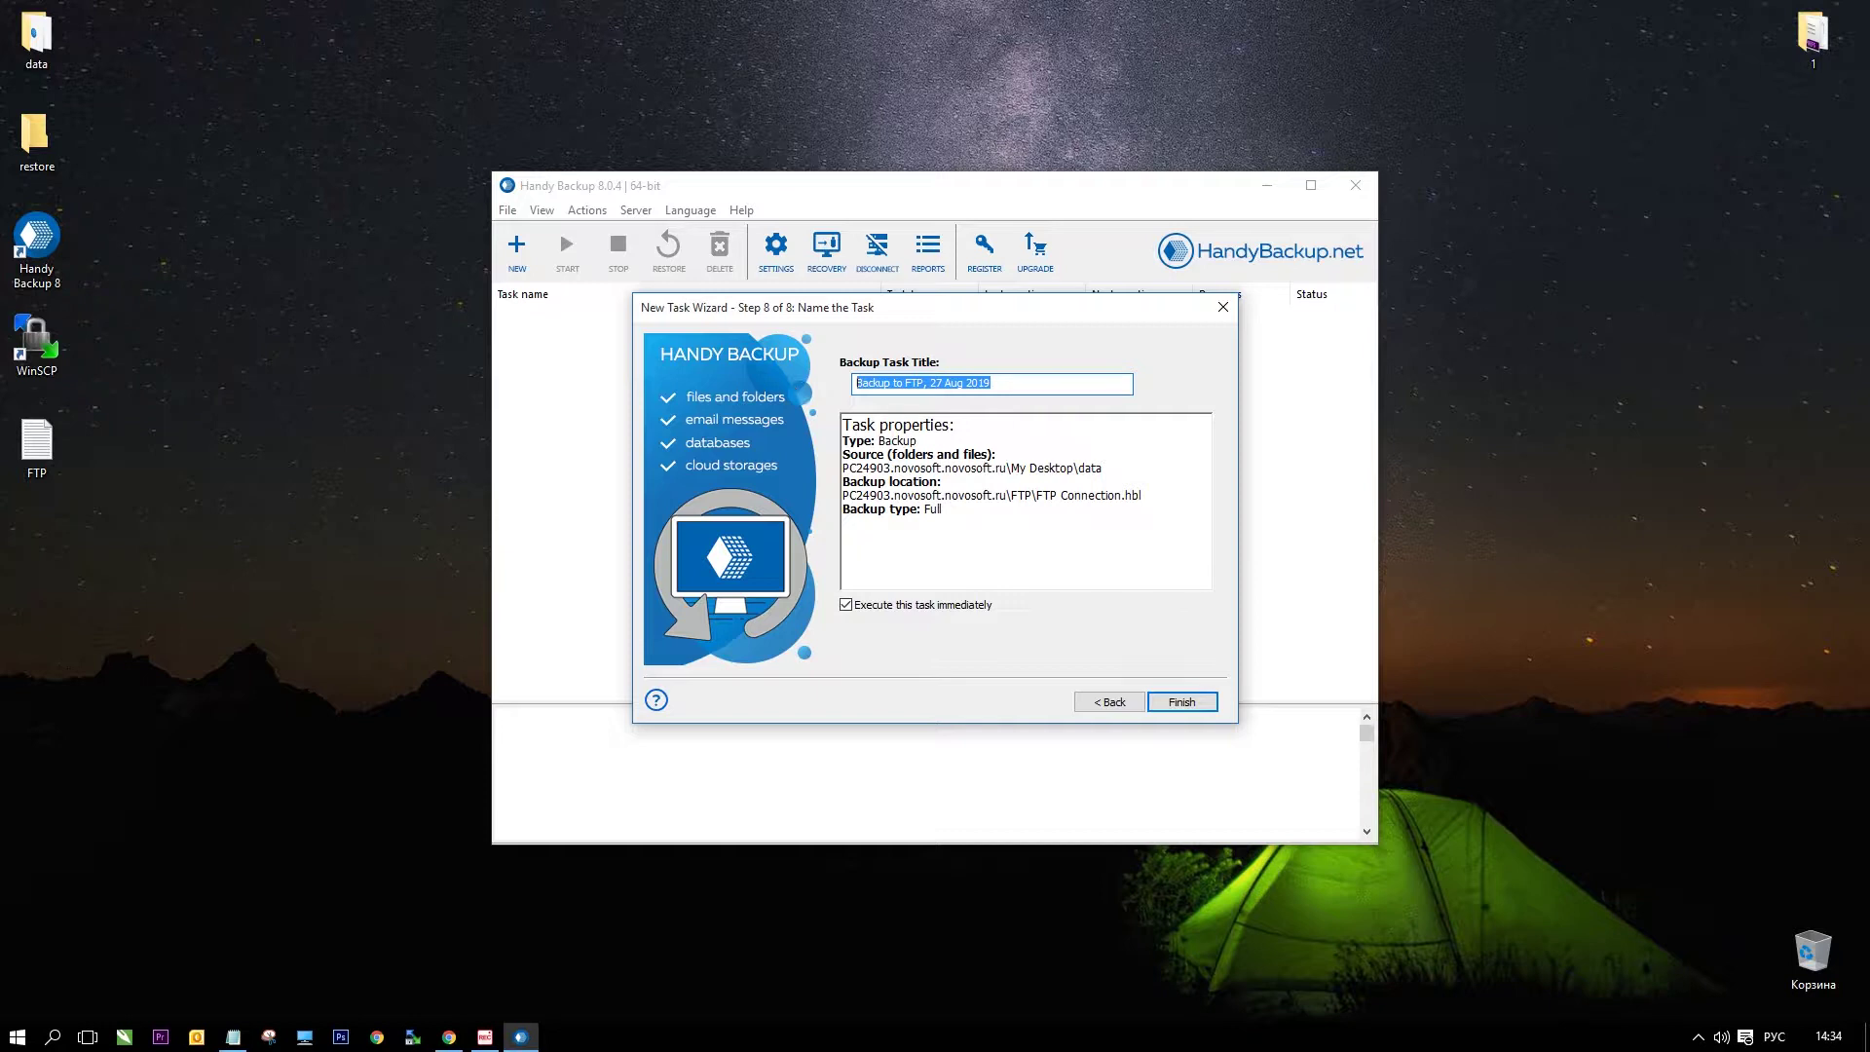
double_click(896, 441)
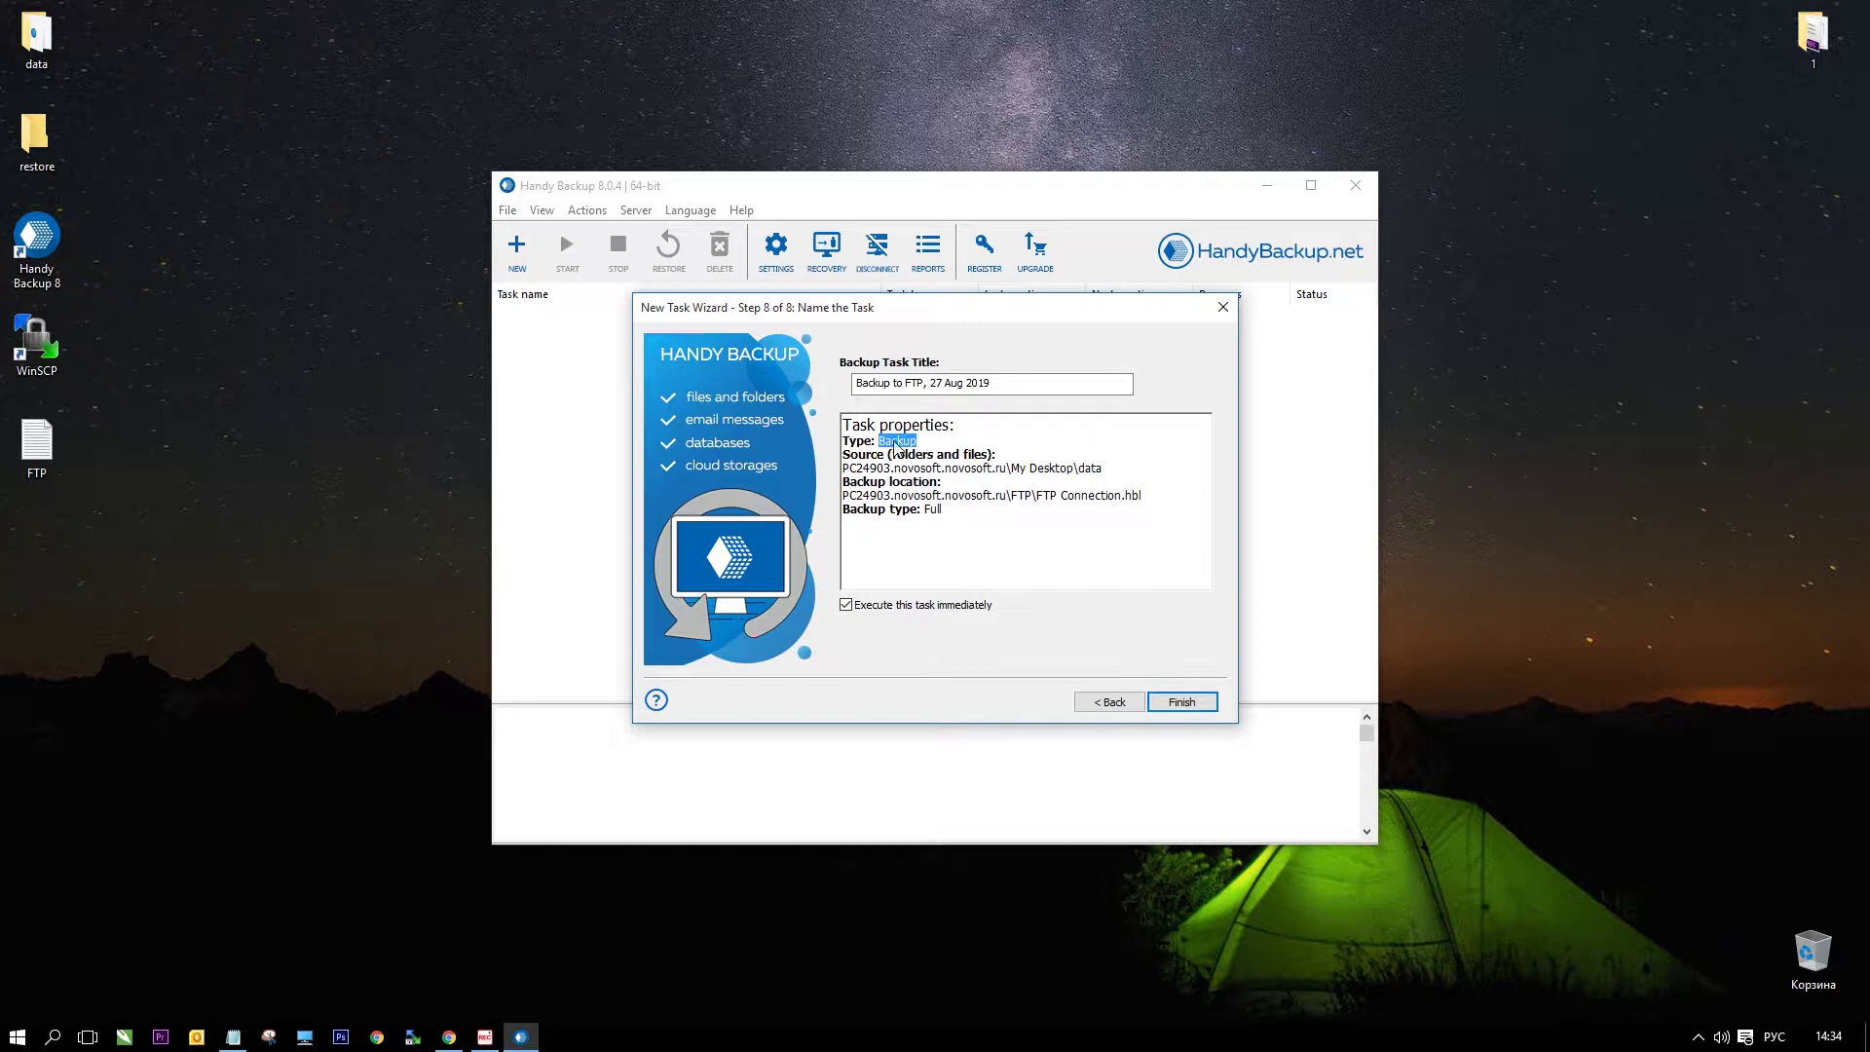
drag(1104, 469, 843, 469)
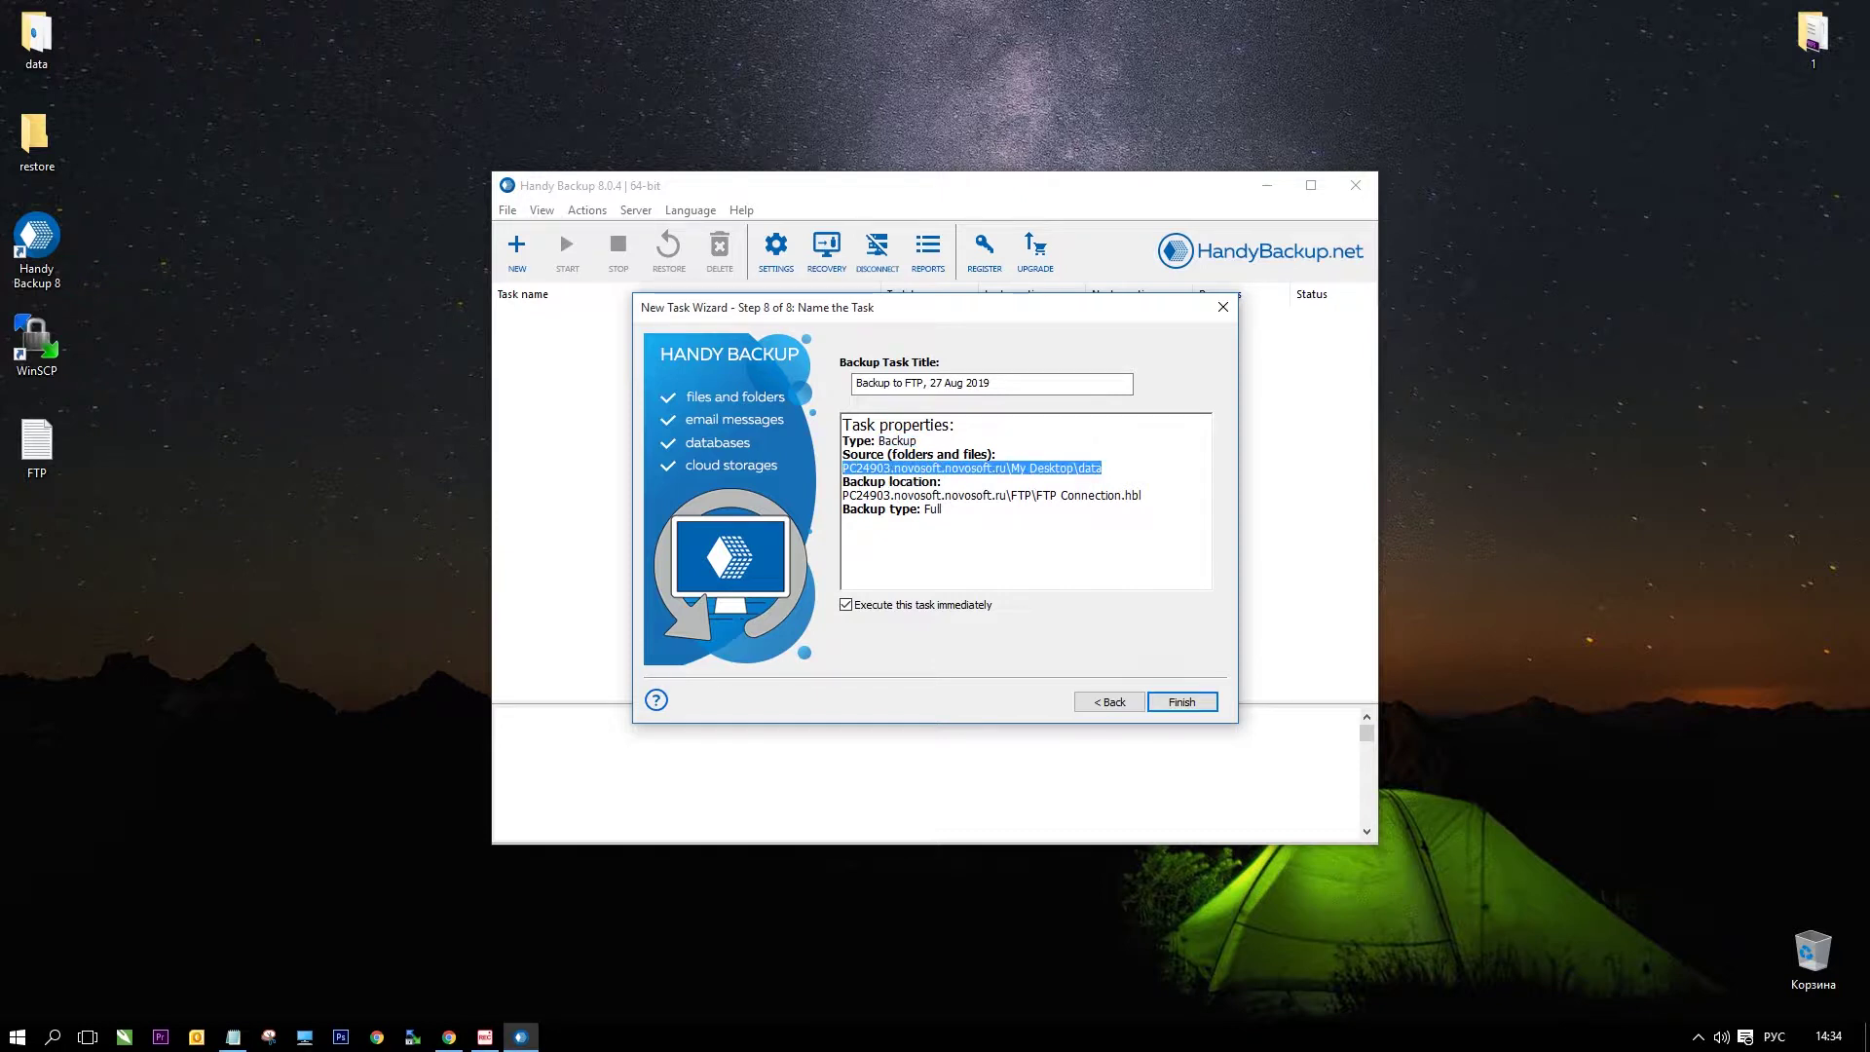
drag(1142, 496, 835, 501)
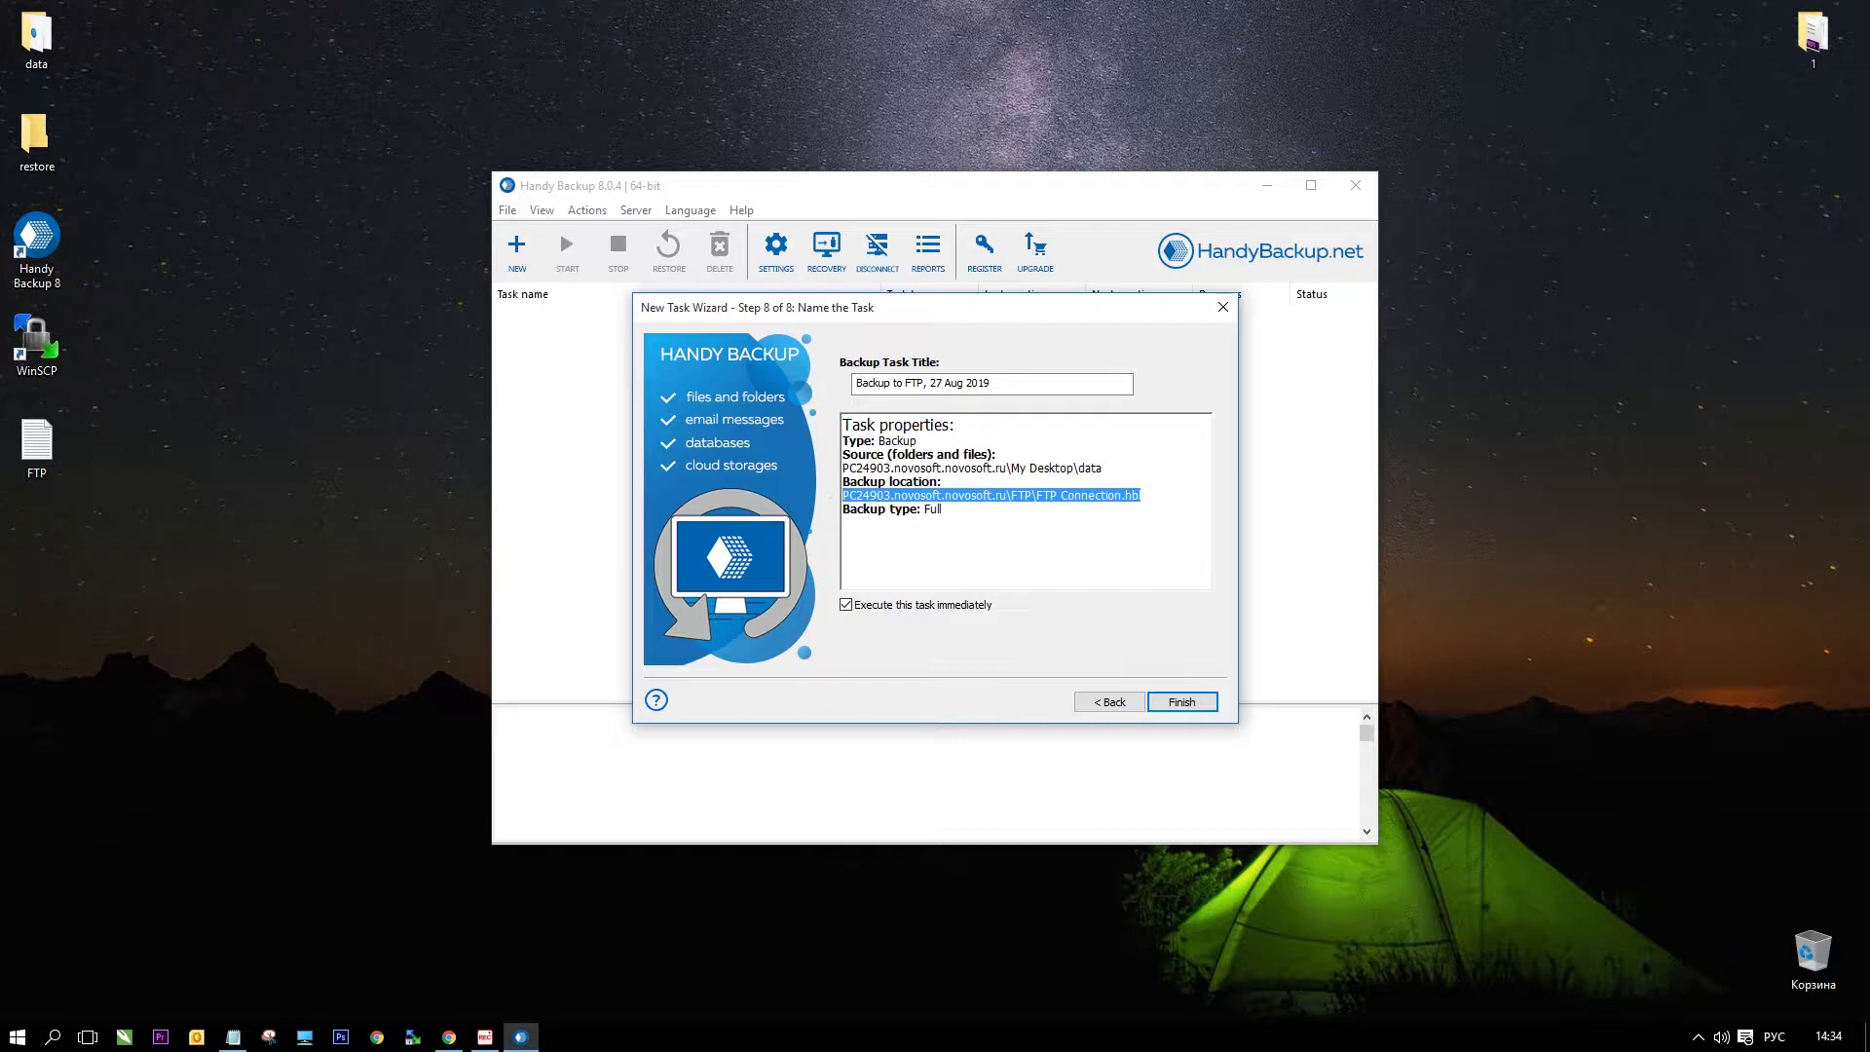
click(918, 607)
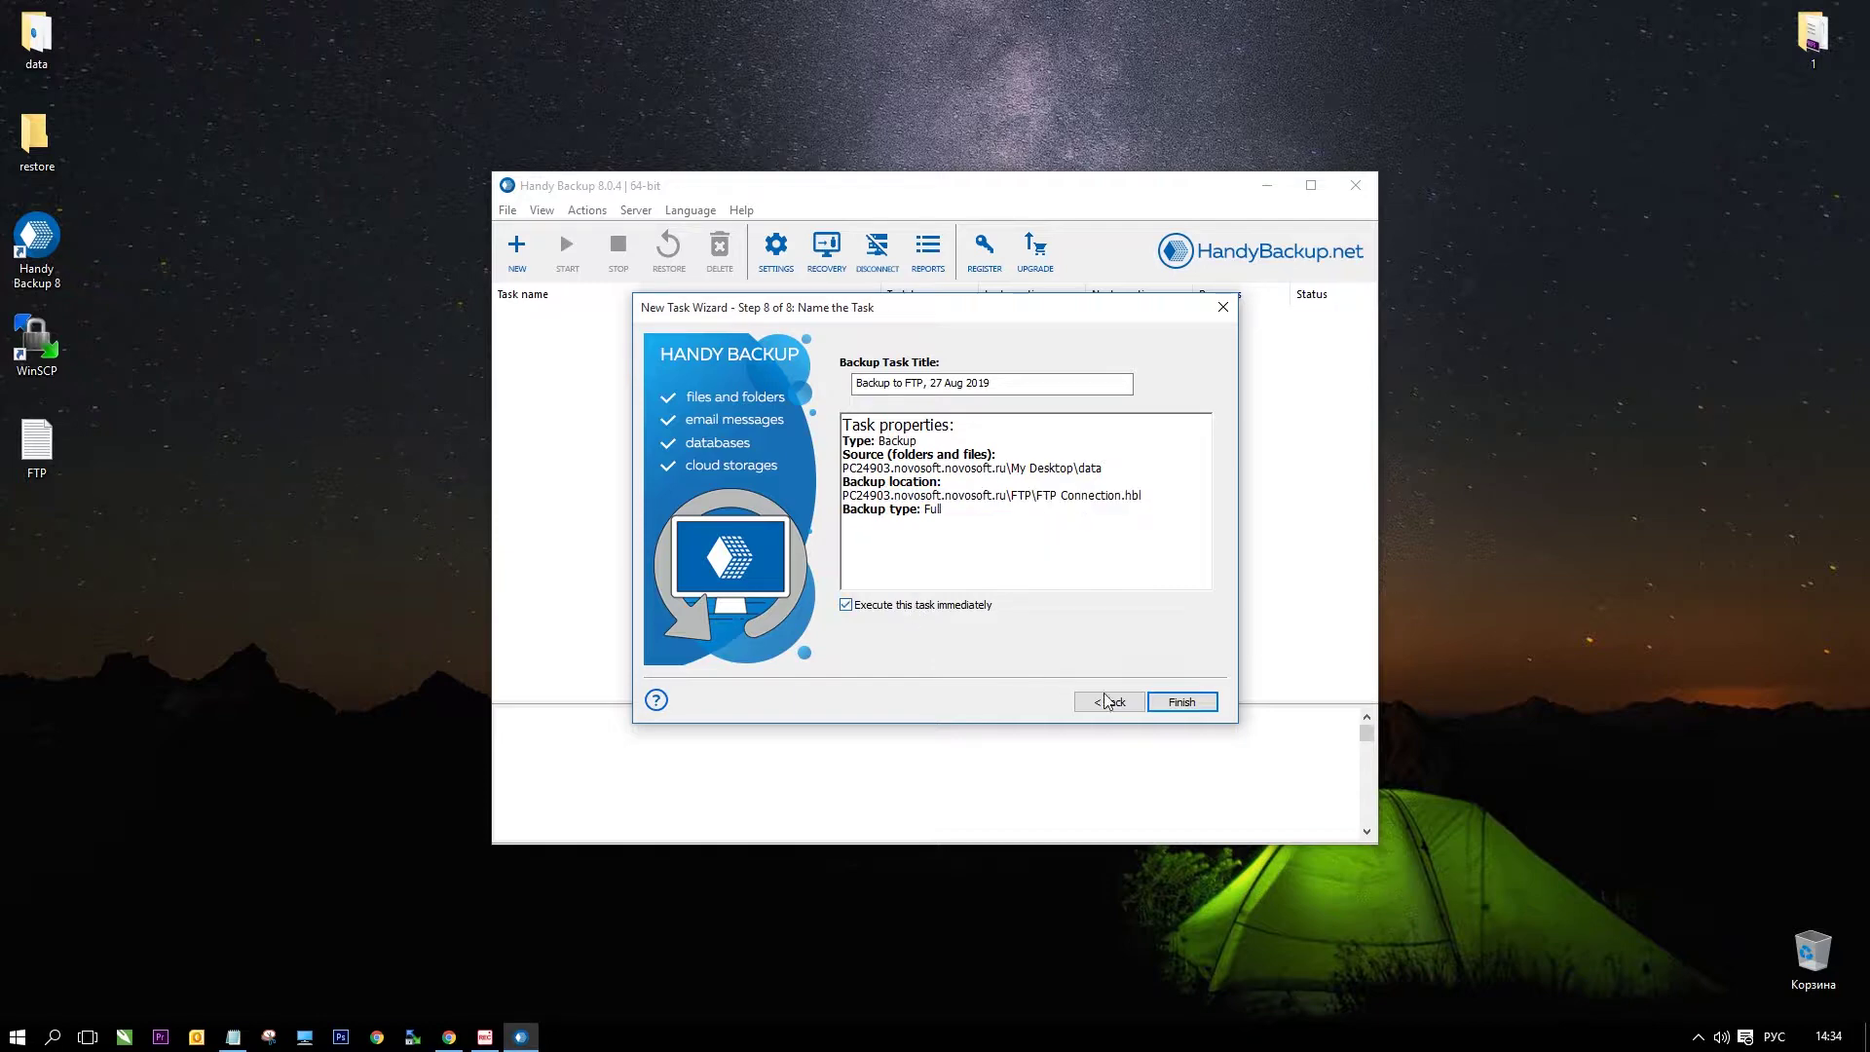
Finish the wizard to run the backup, enlarging the log pane to read the results.
click(1172, 702)
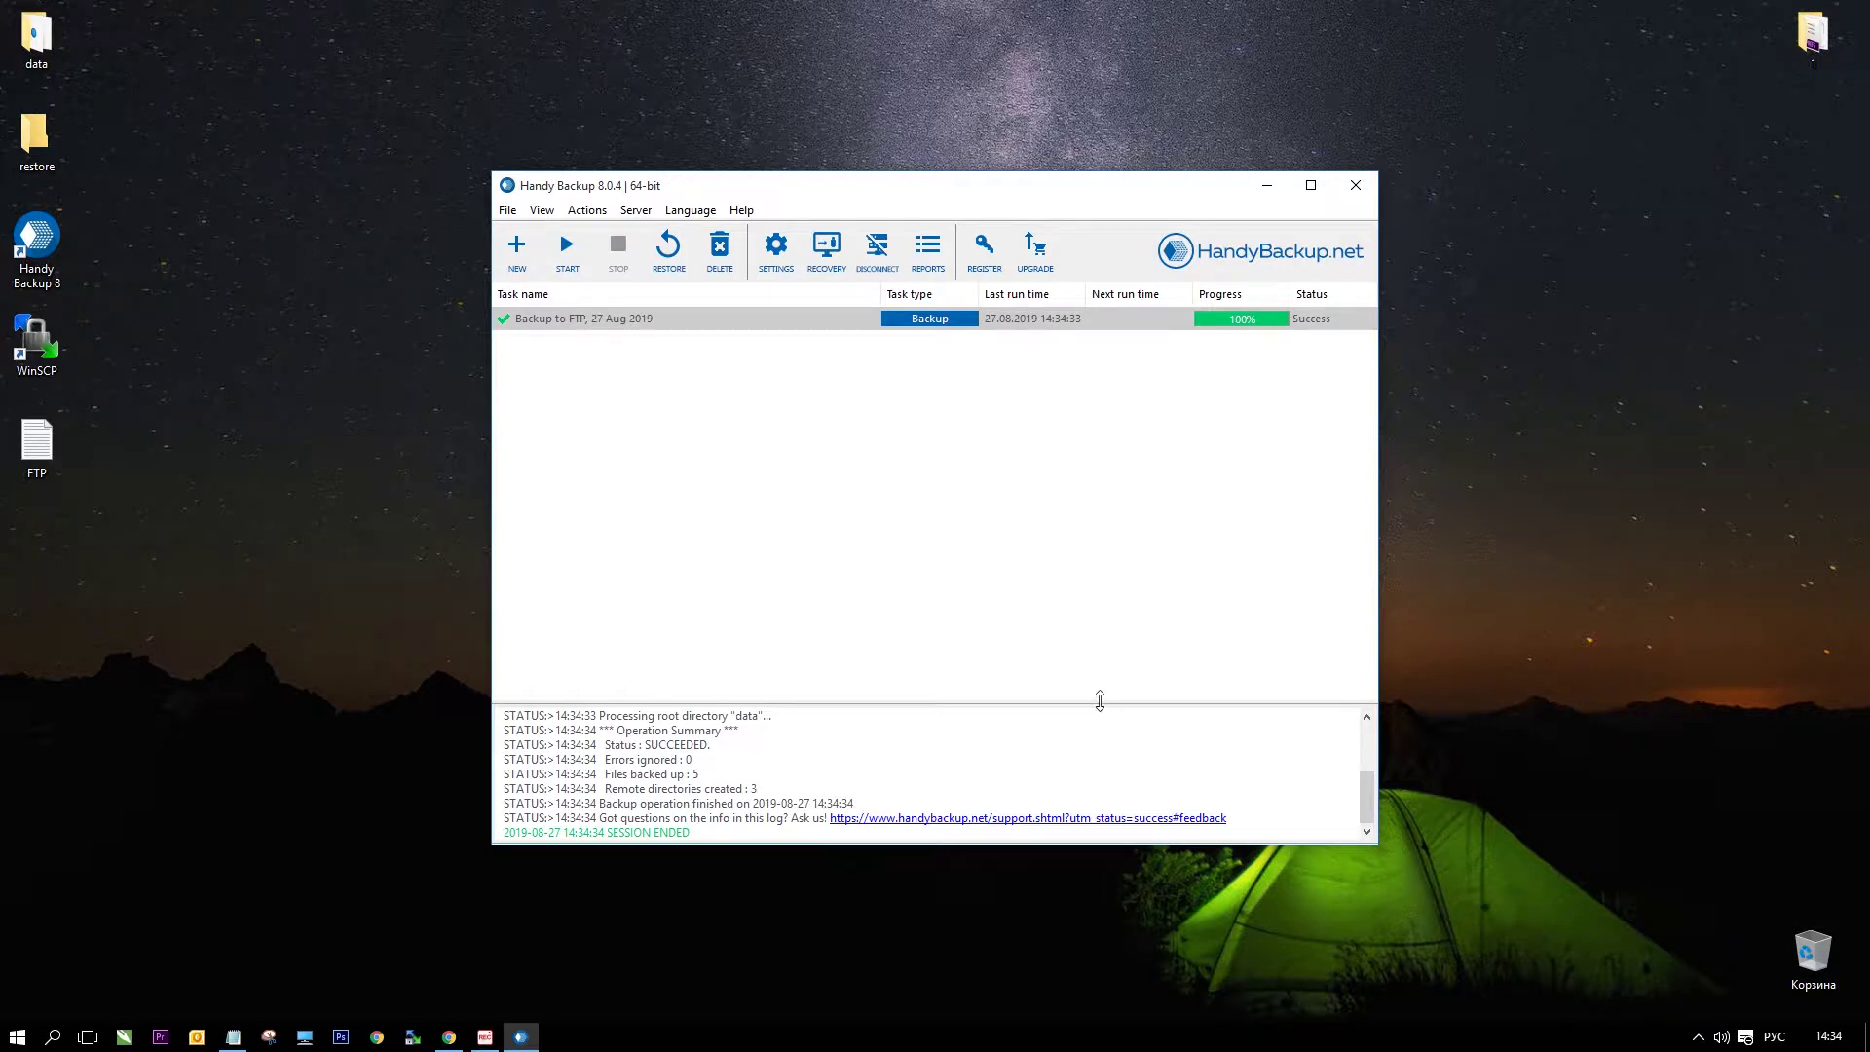
drag(1101, 701, 1112, 605)
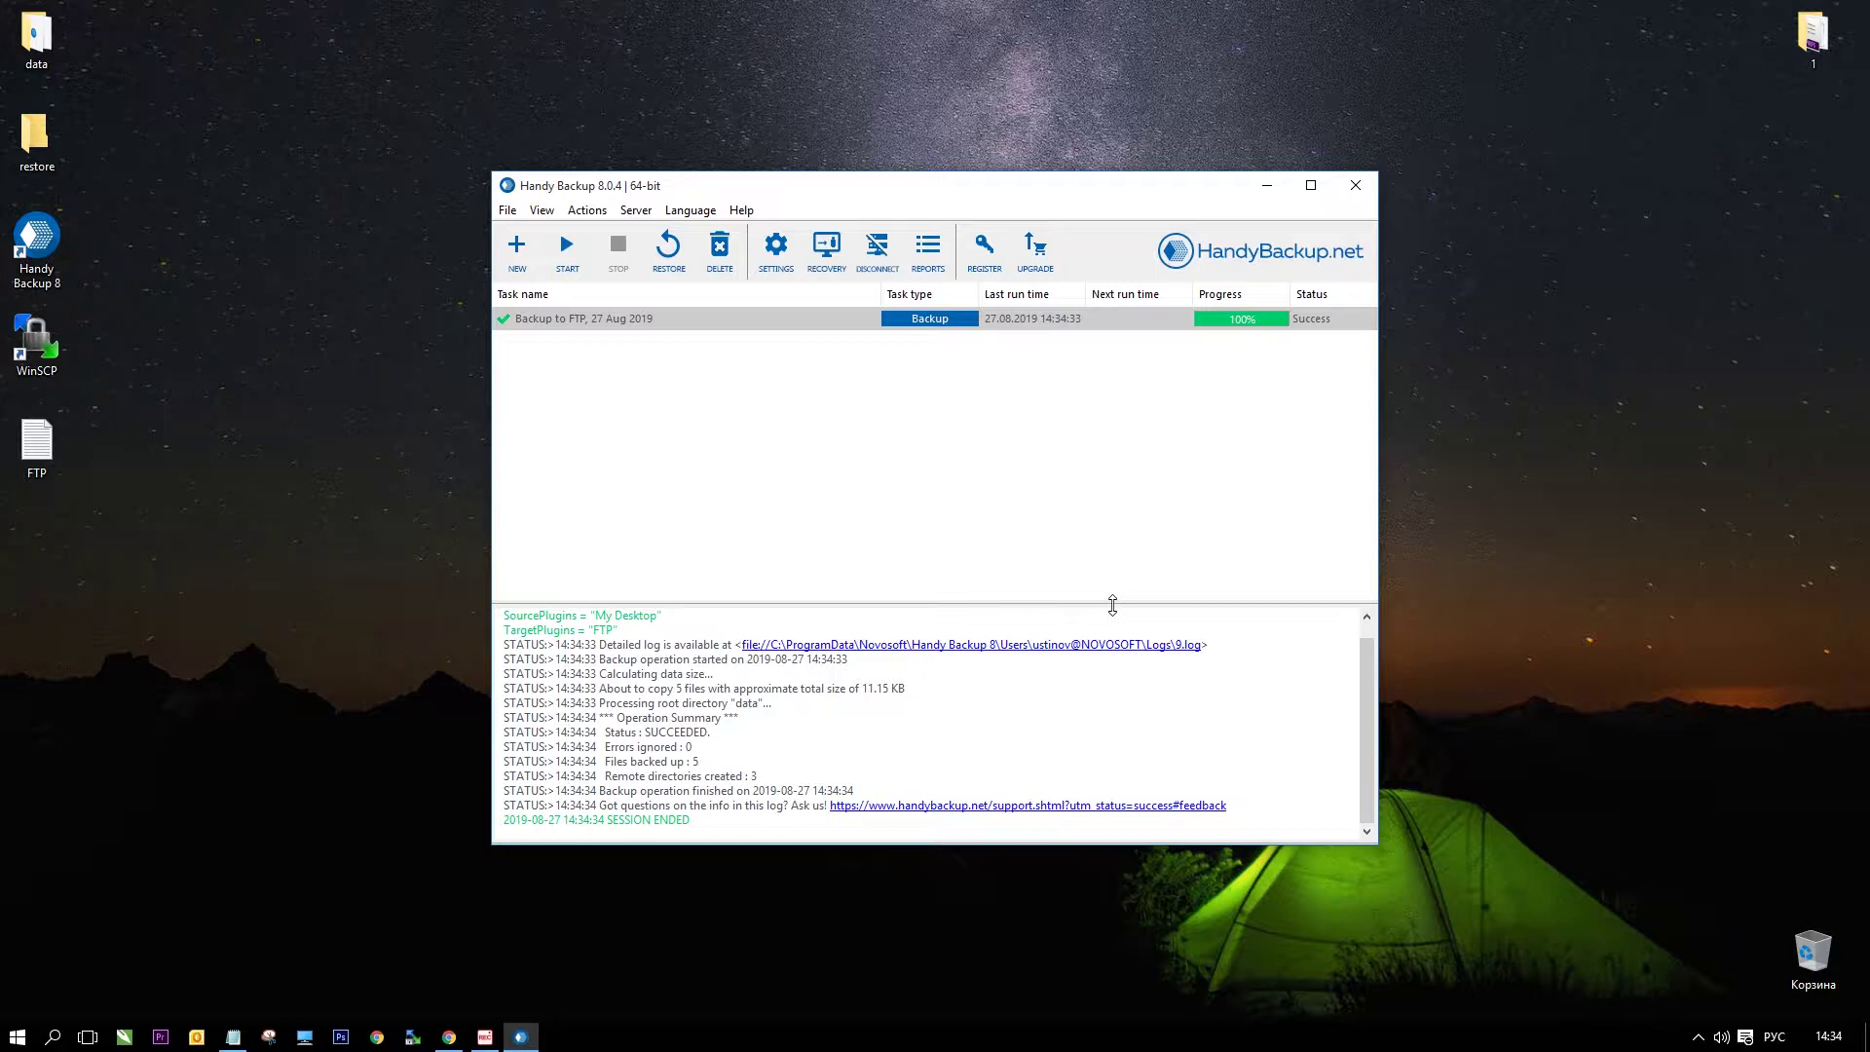
drag(1112, 605, 1132, 698)
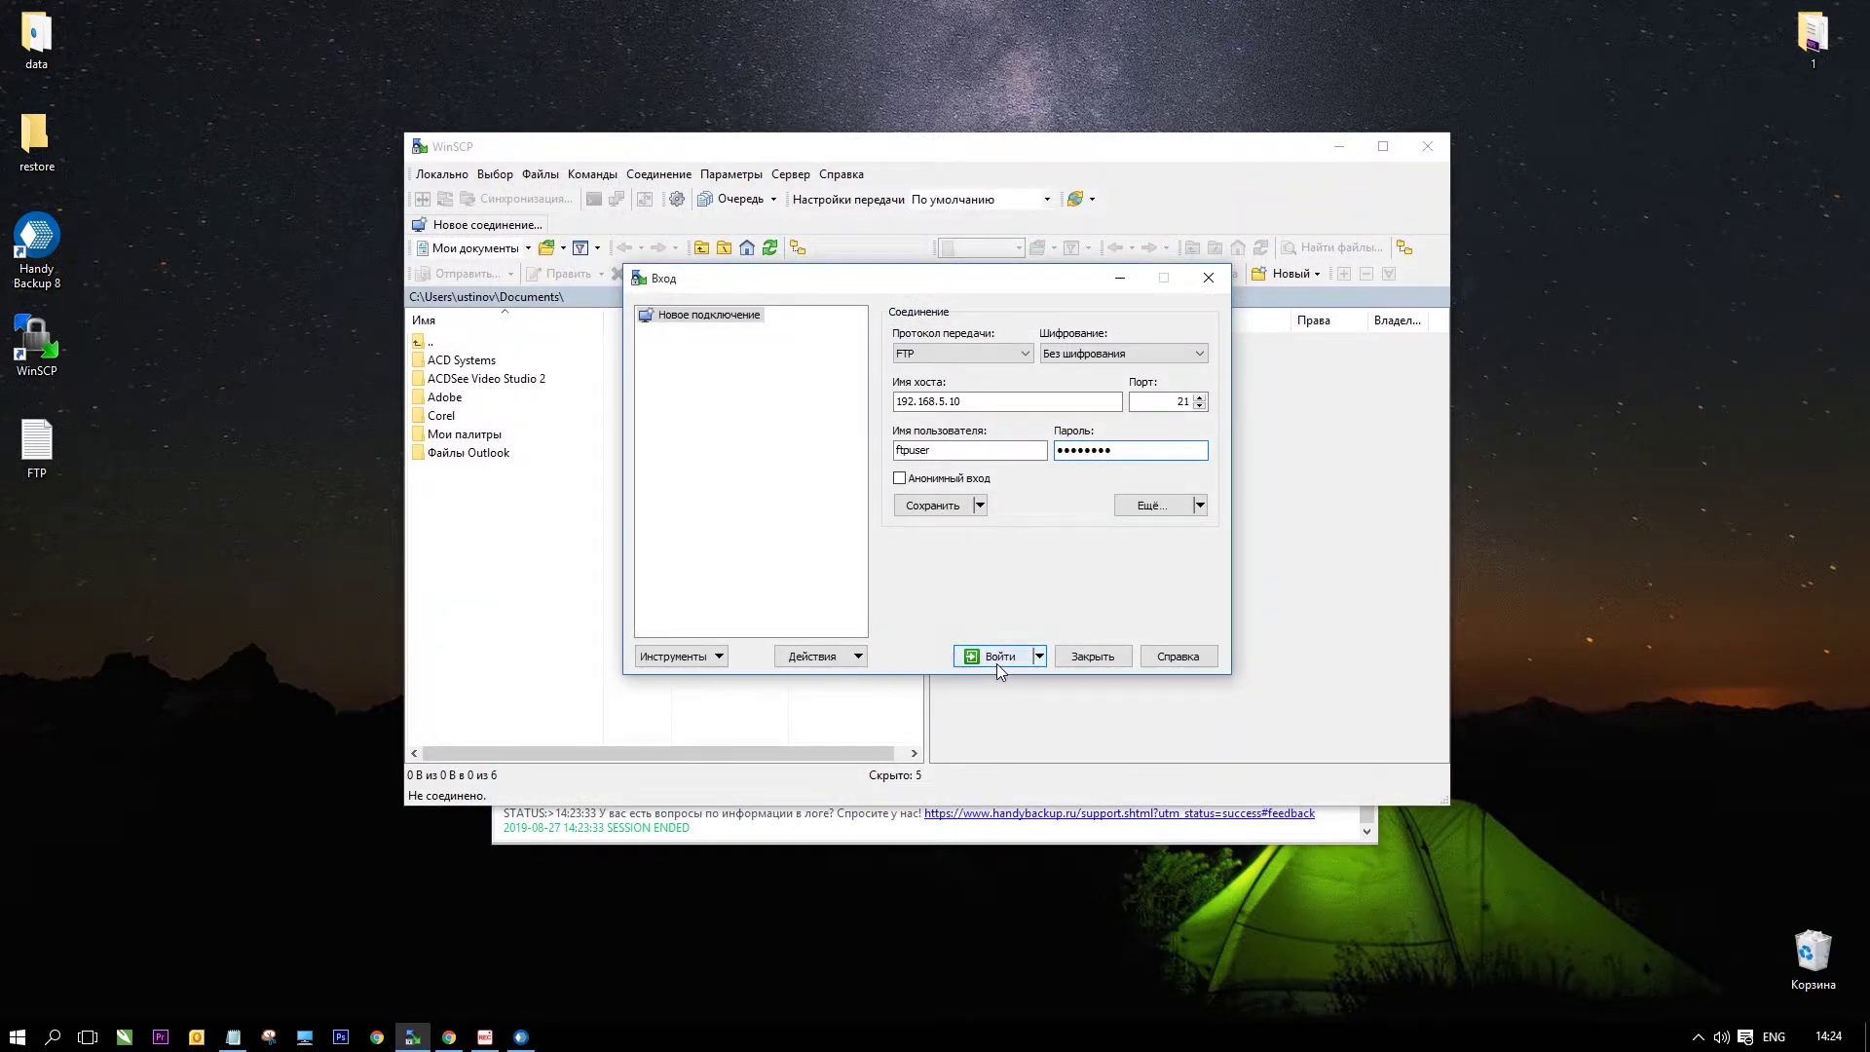
Connect WinSCP to the FTP server and locate the Backup to FTP folder with full names shown.
click(997, 657)
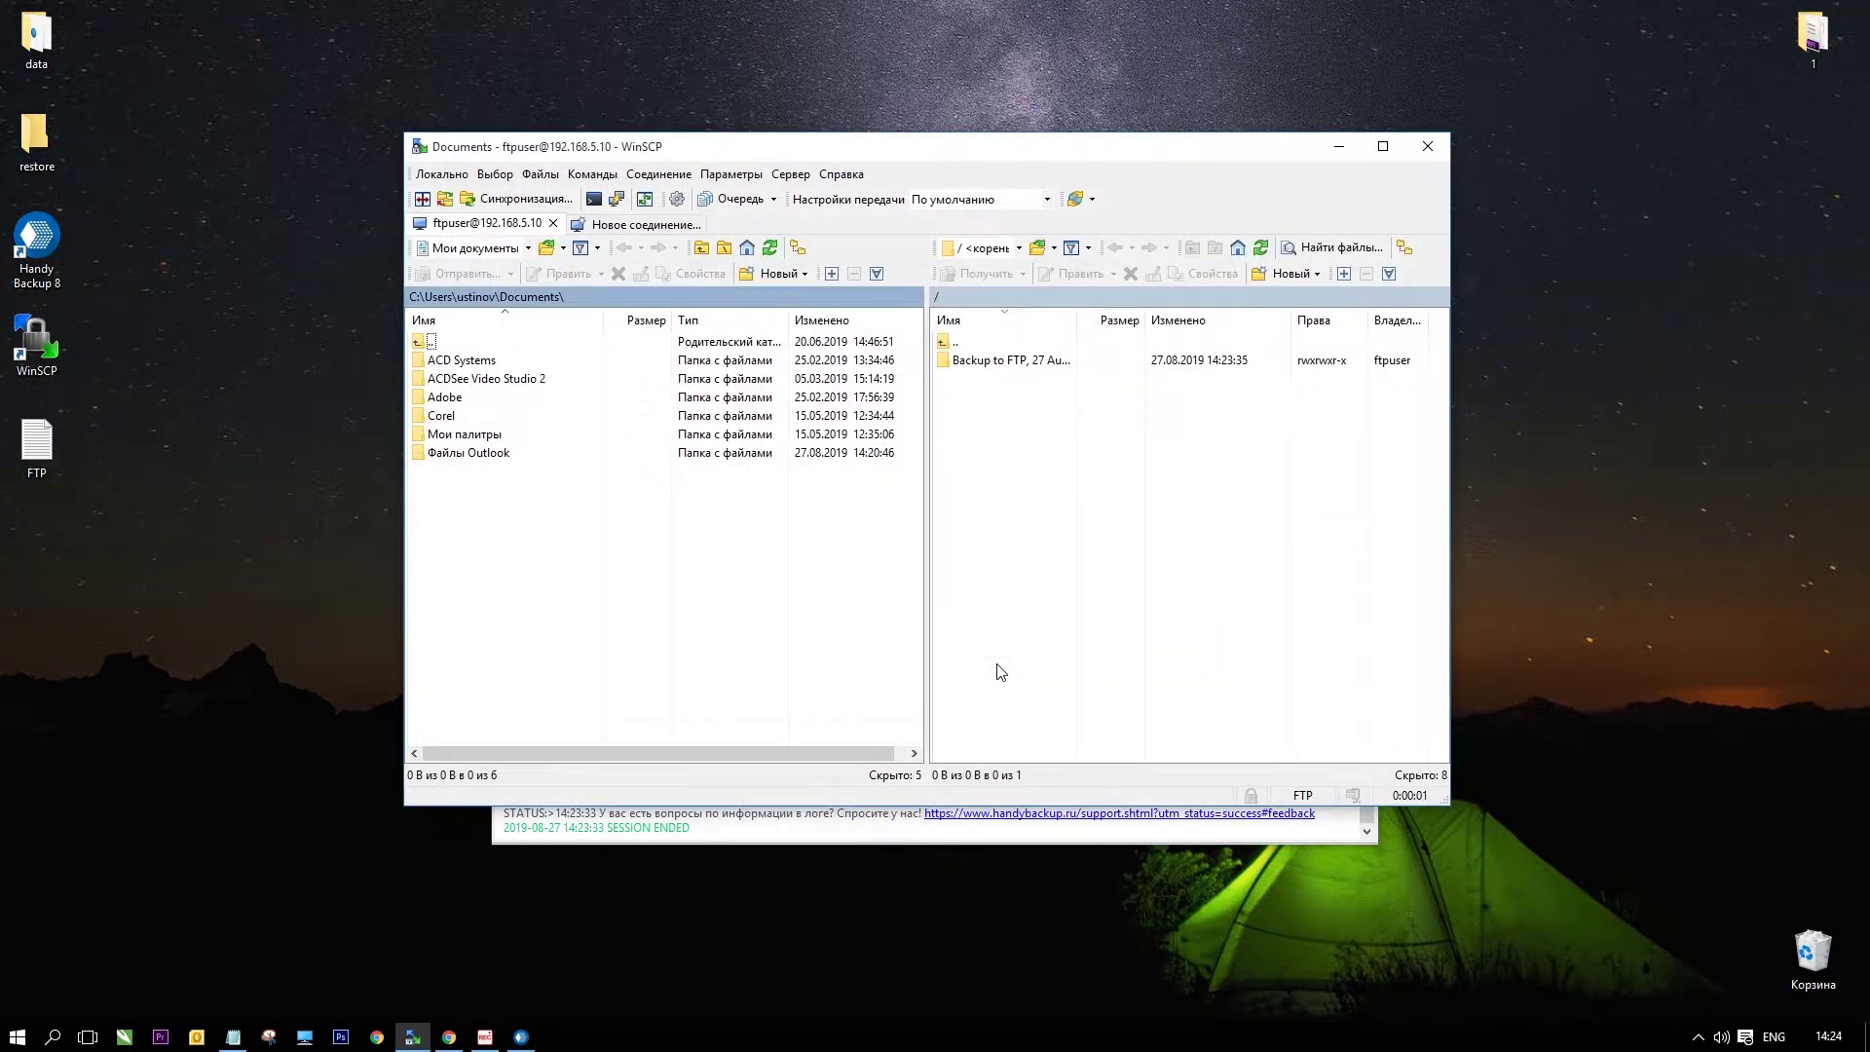
click(1034, 368)
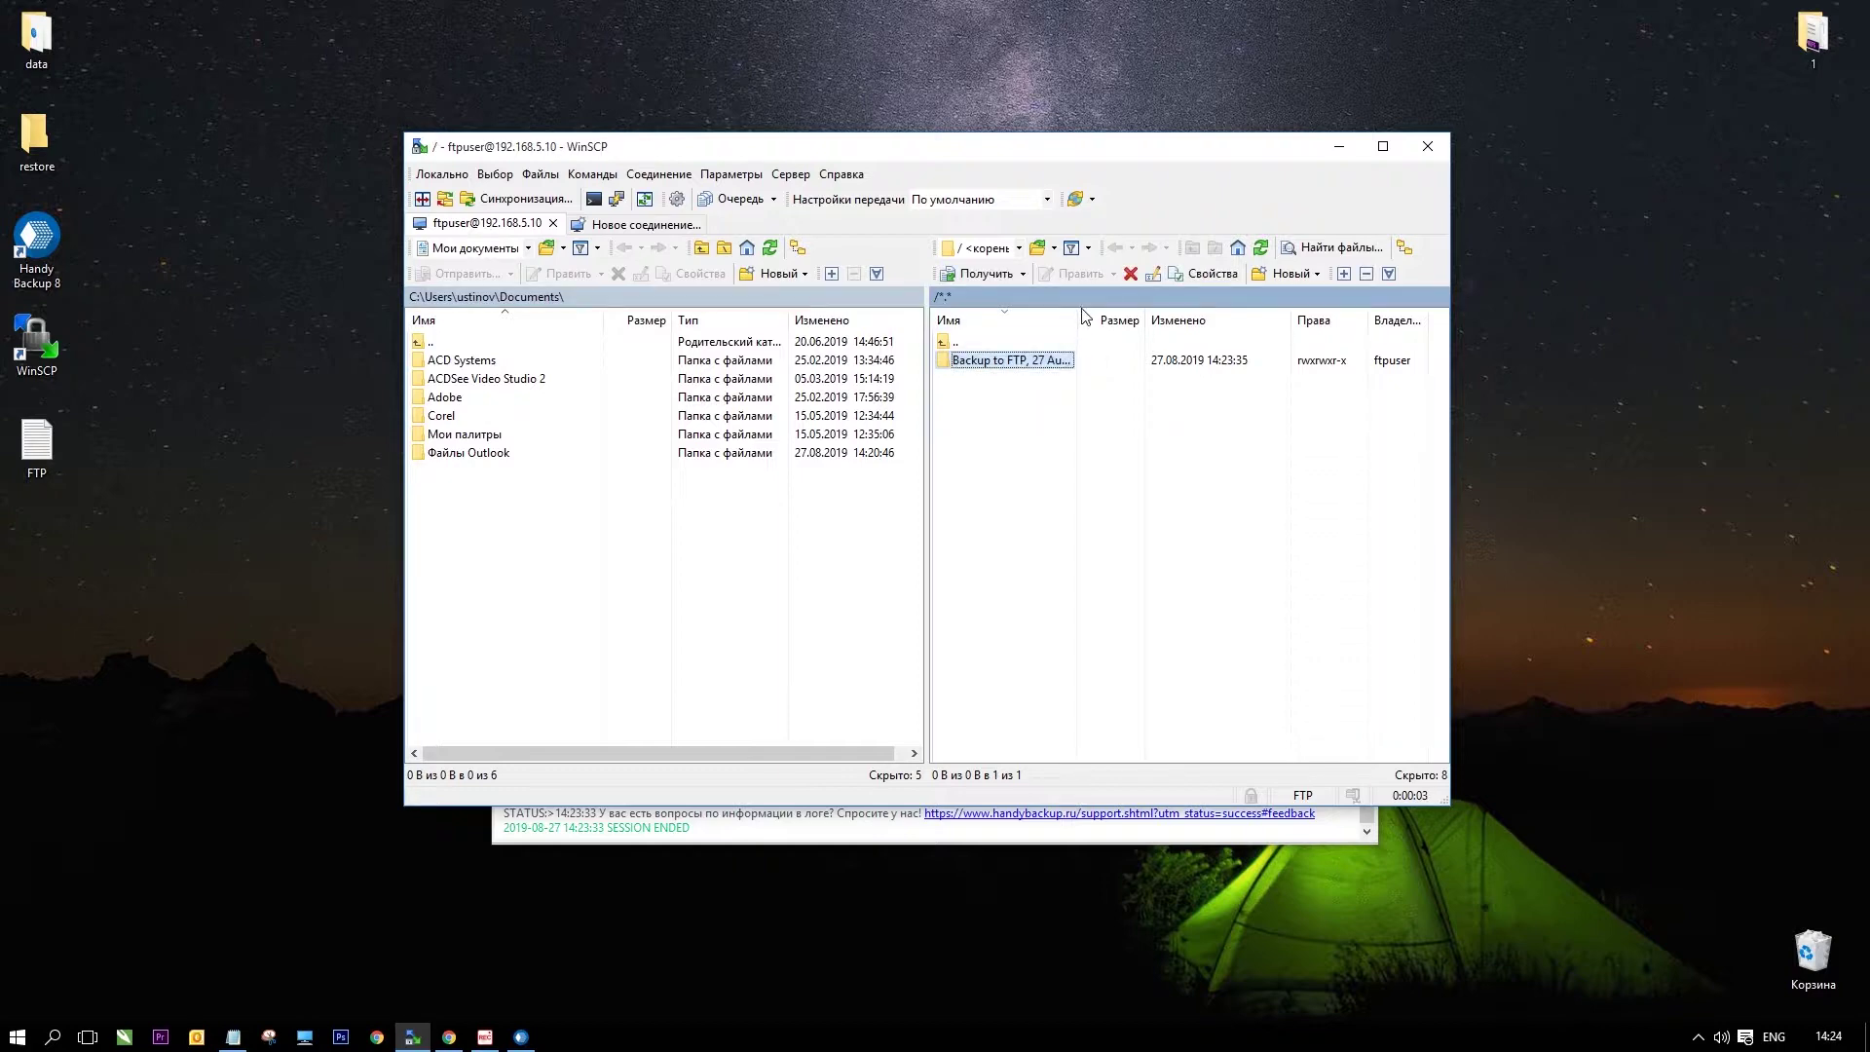
drag(1078, 315, 1158, 313)
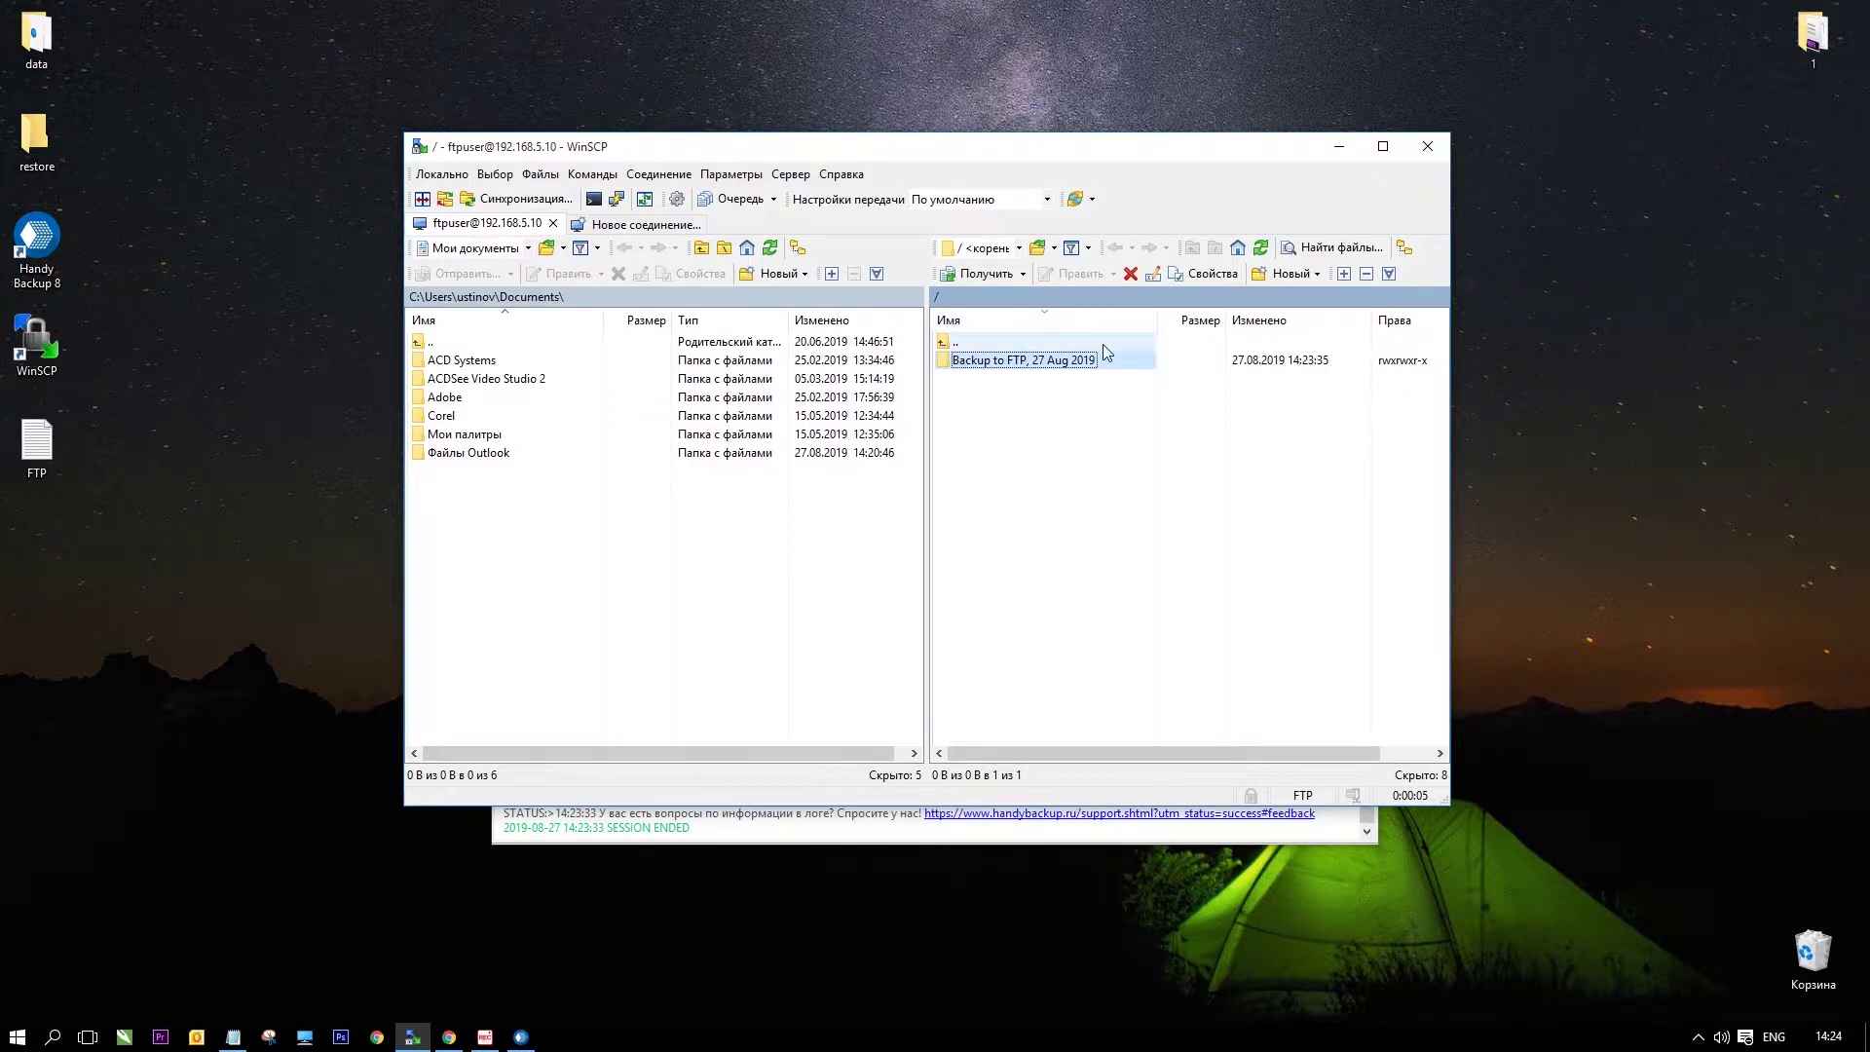
click(1067, 366)
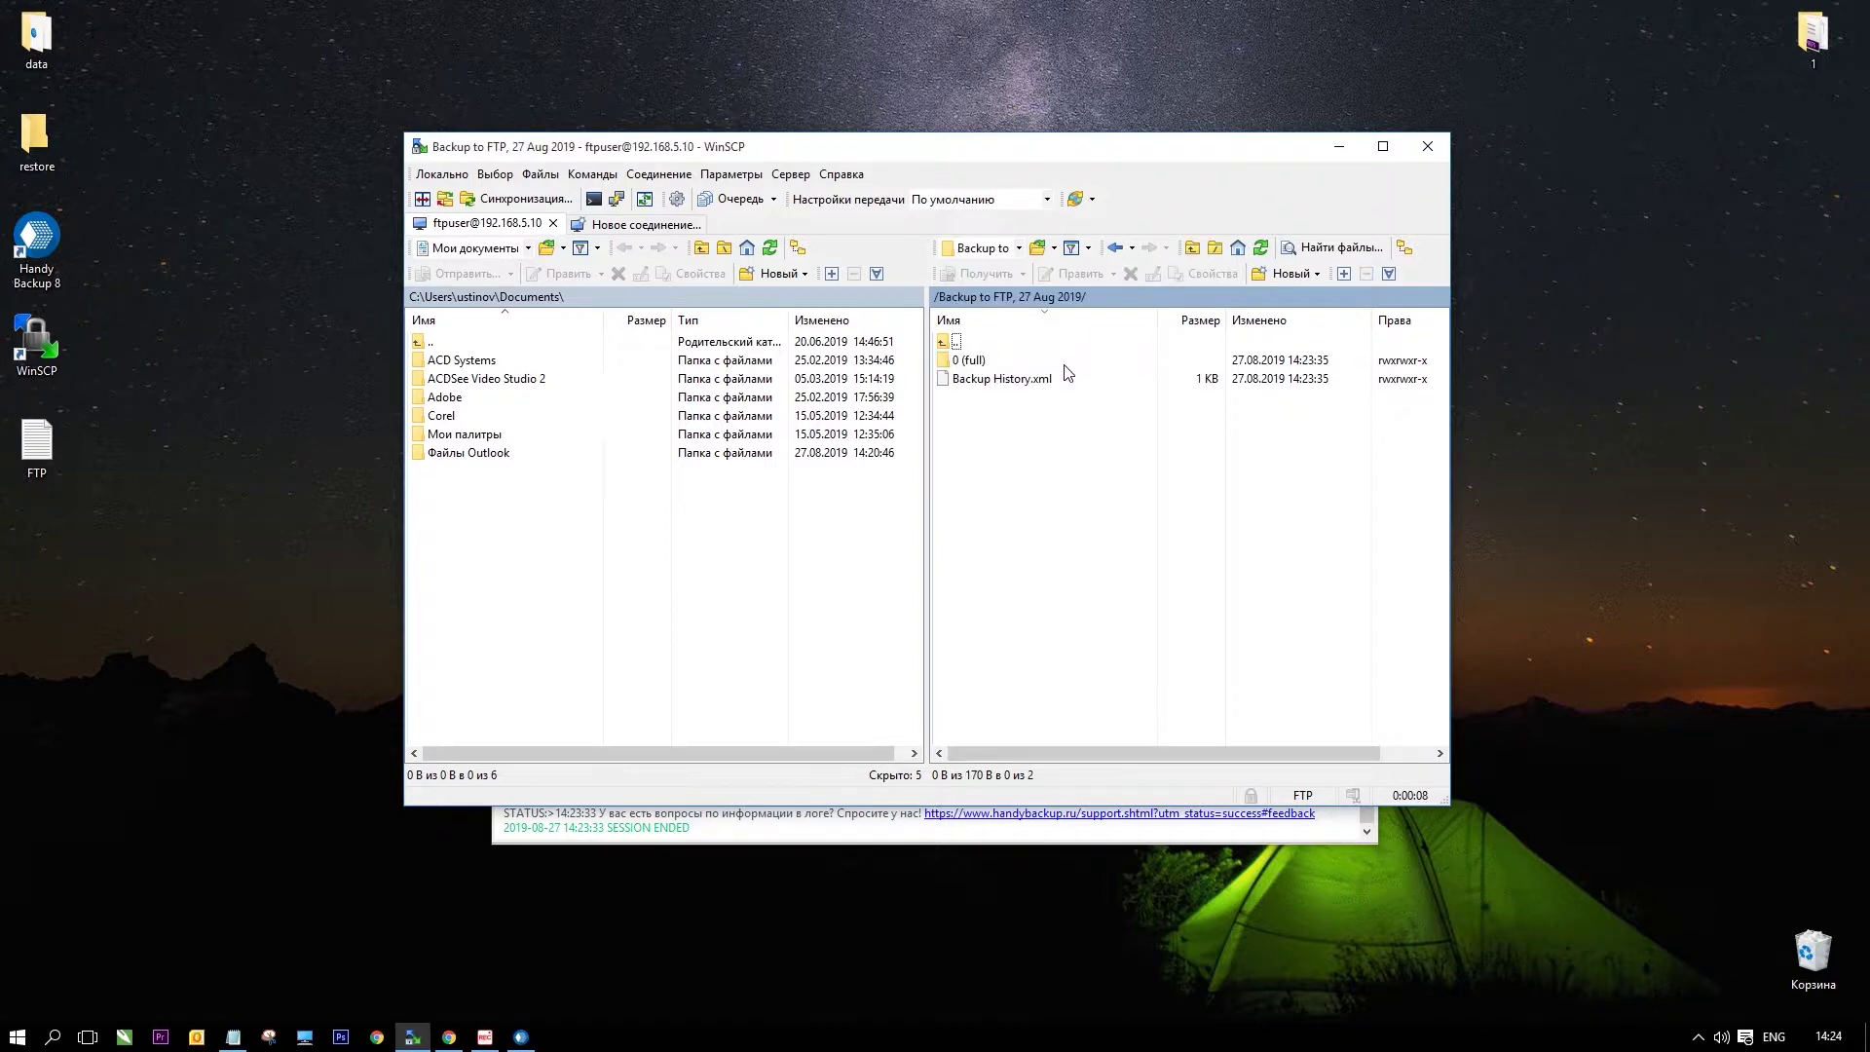
Browse 0 (full) > Backup Files > data to see the five png files, then return to 0 (full).
click(978, 363)
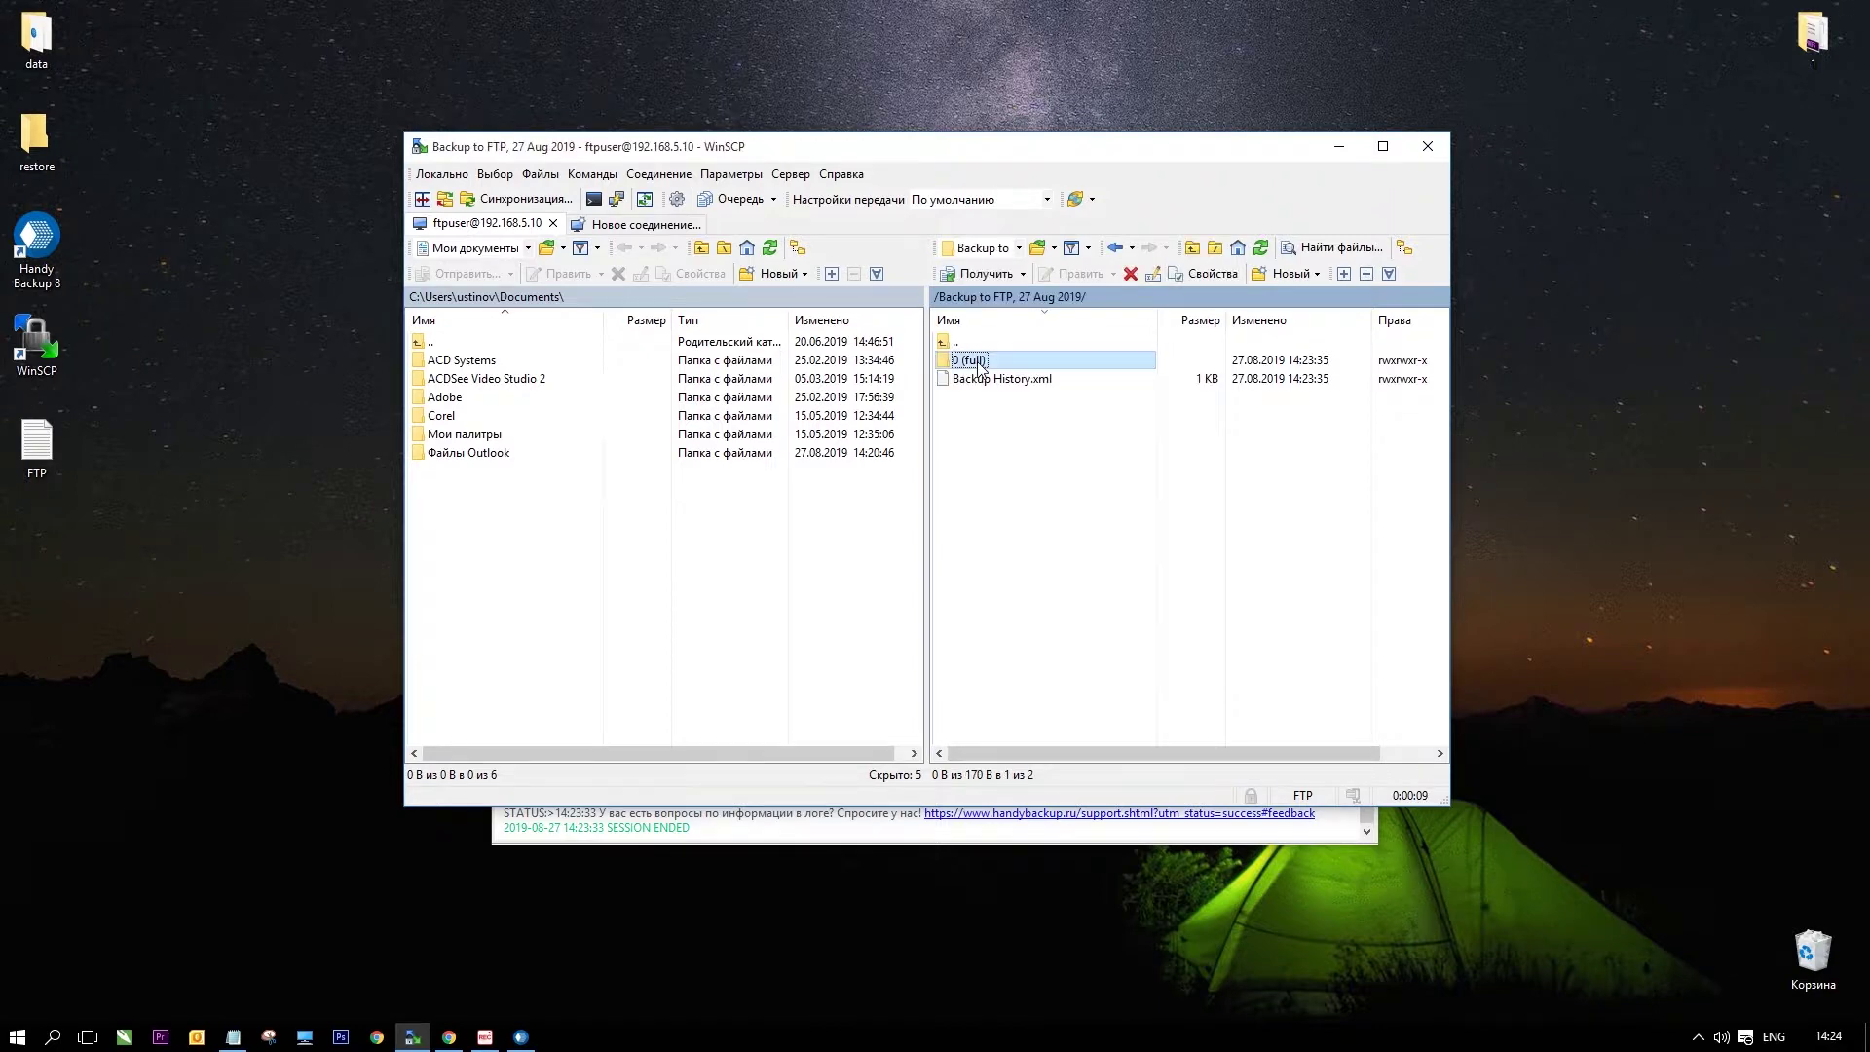
double_click(978, 364)
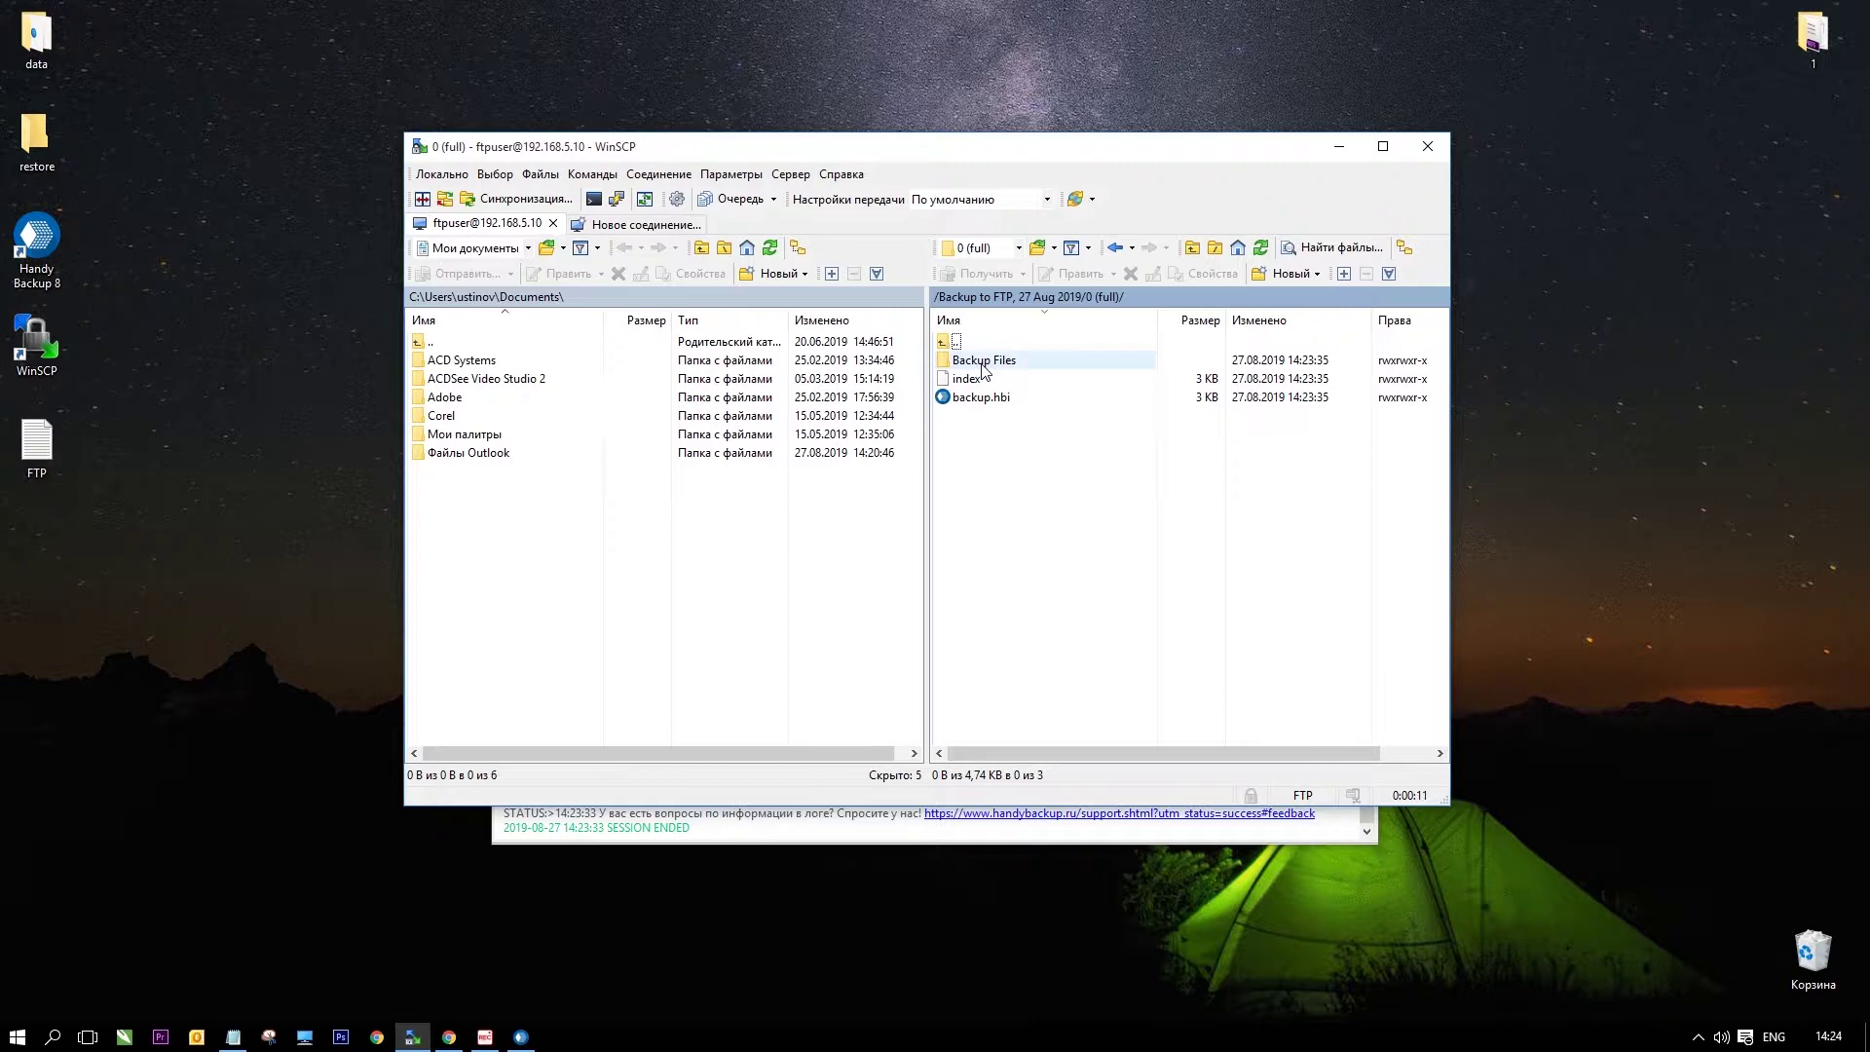
double_click(984, 365)
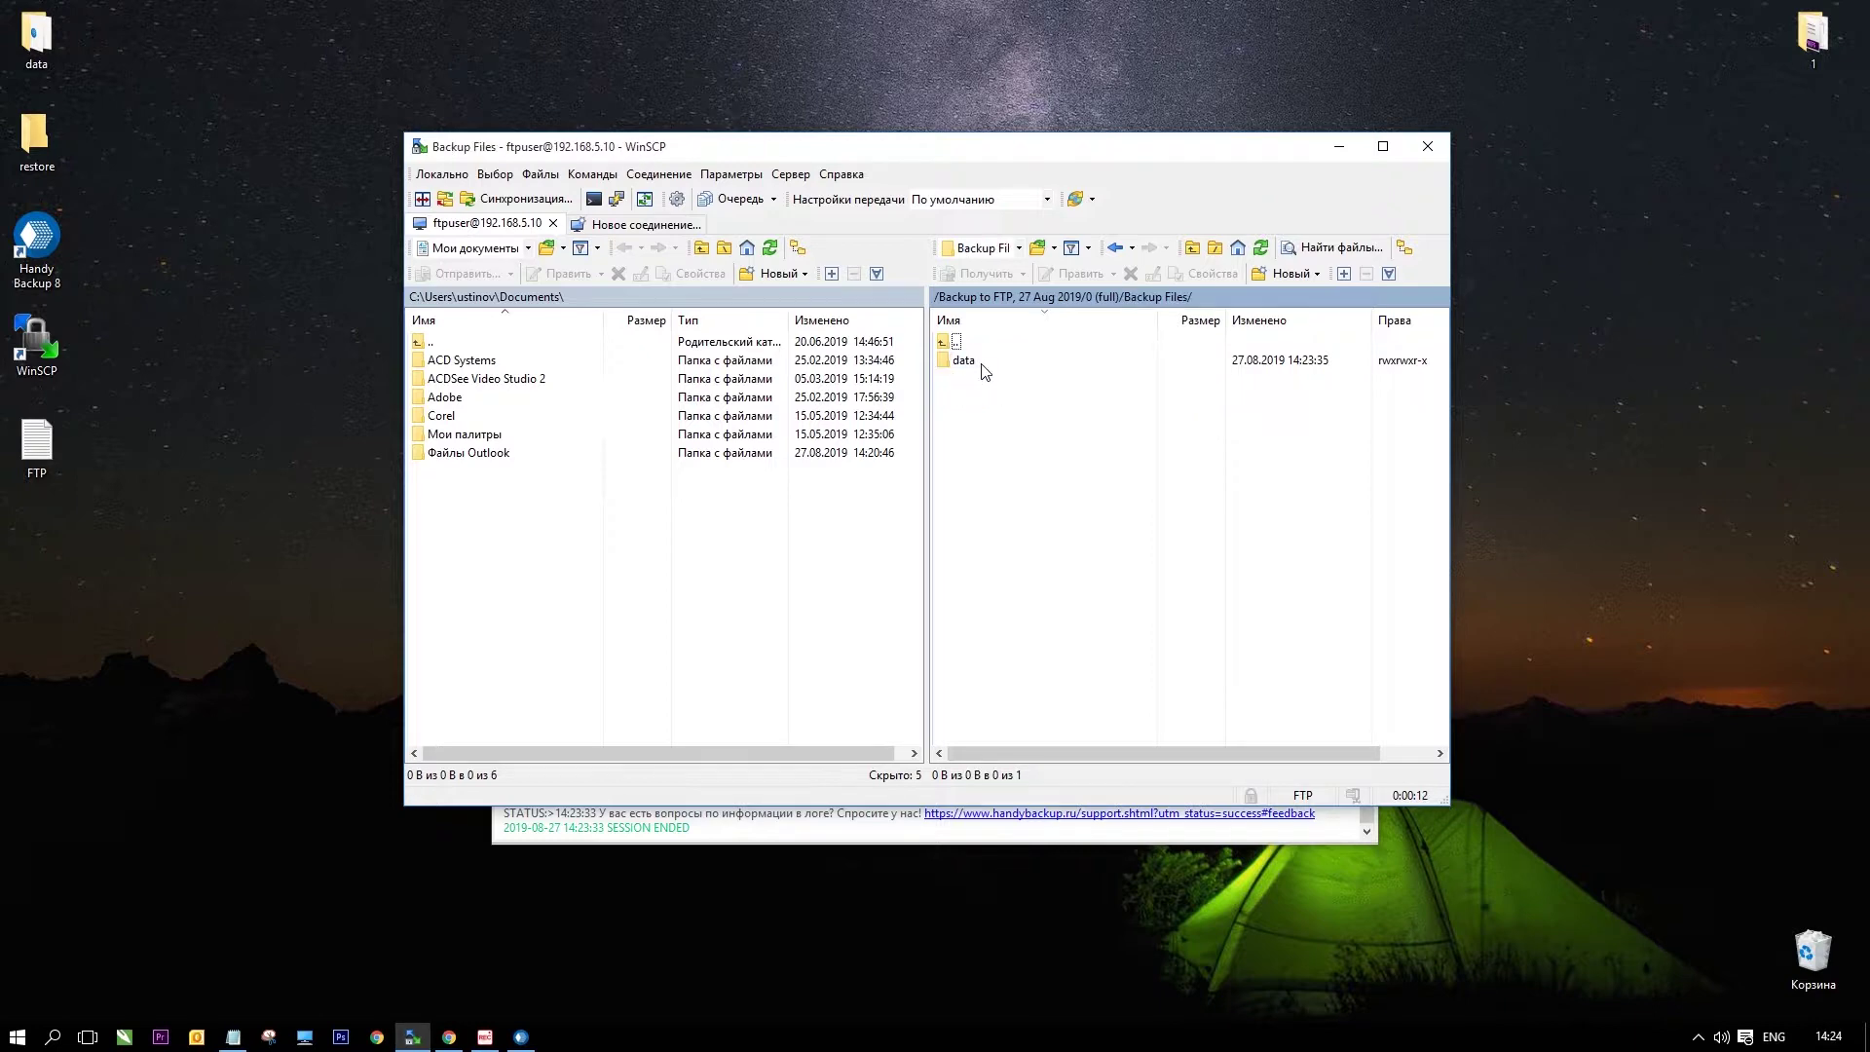
double_click(980, 365)
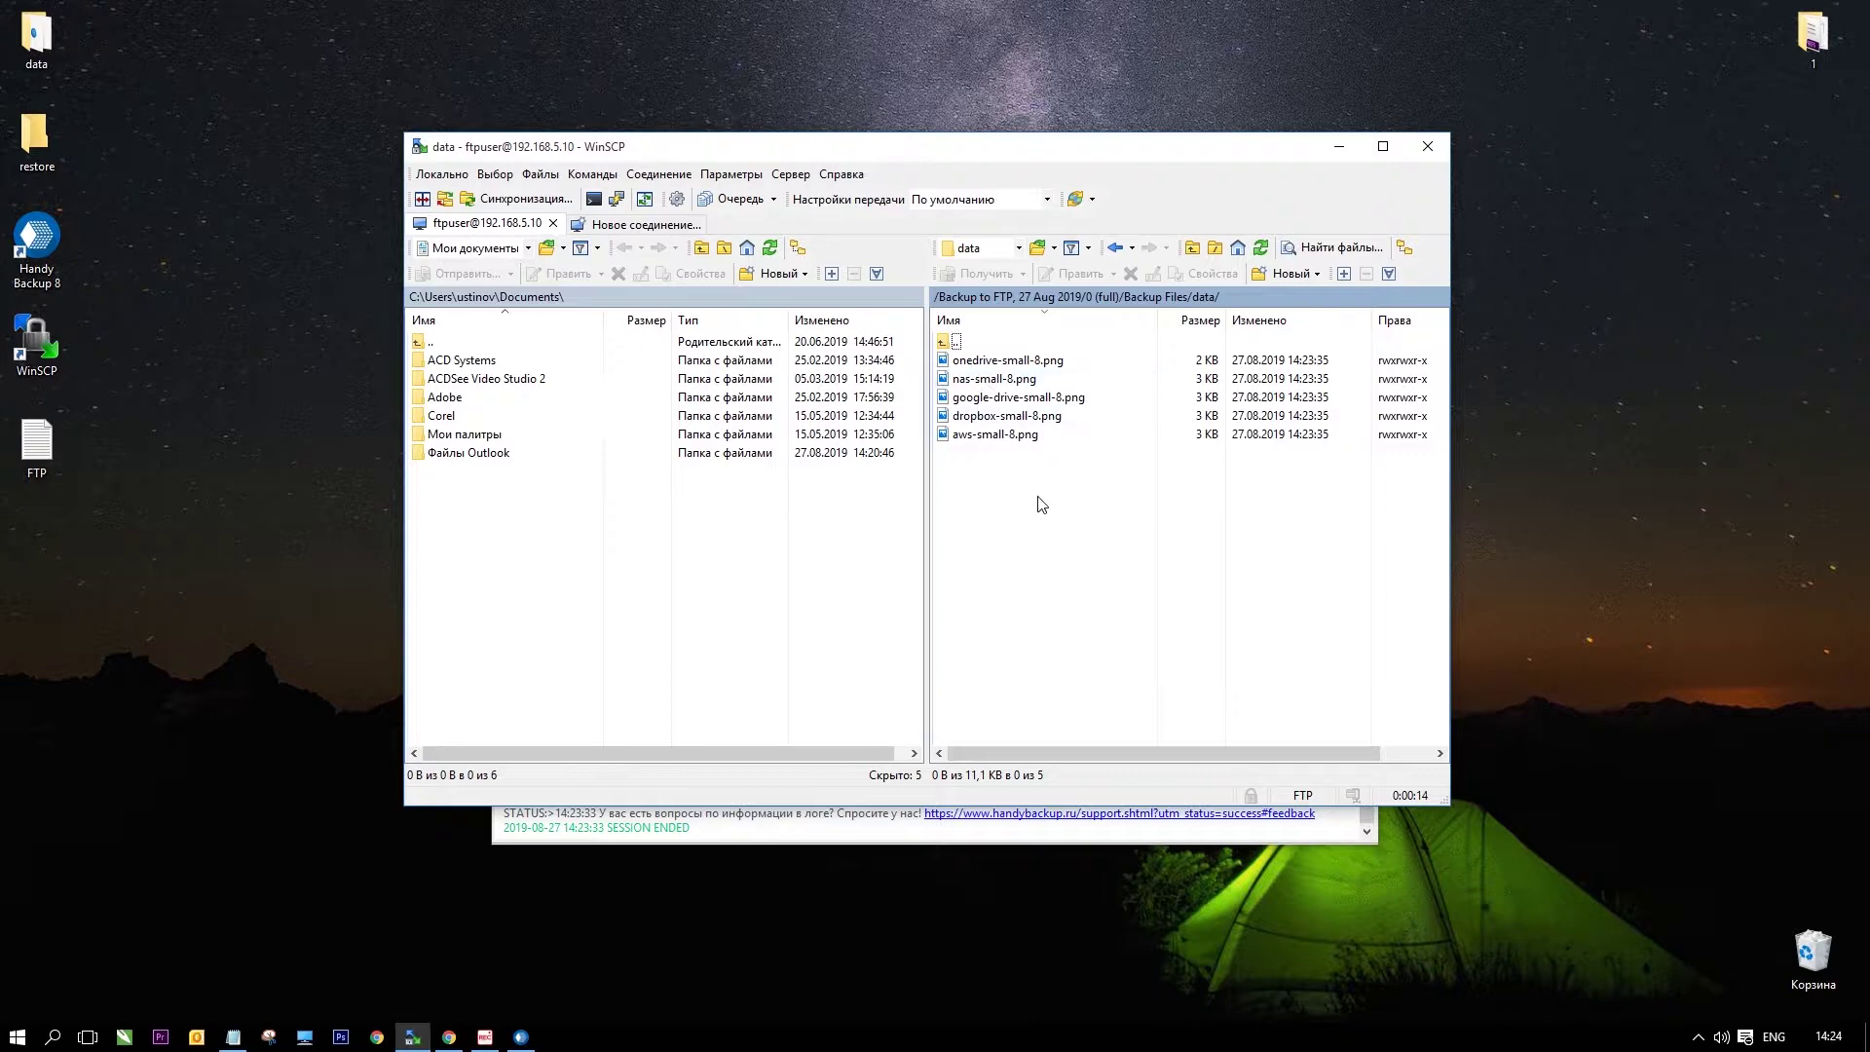
double_click(954, 342)
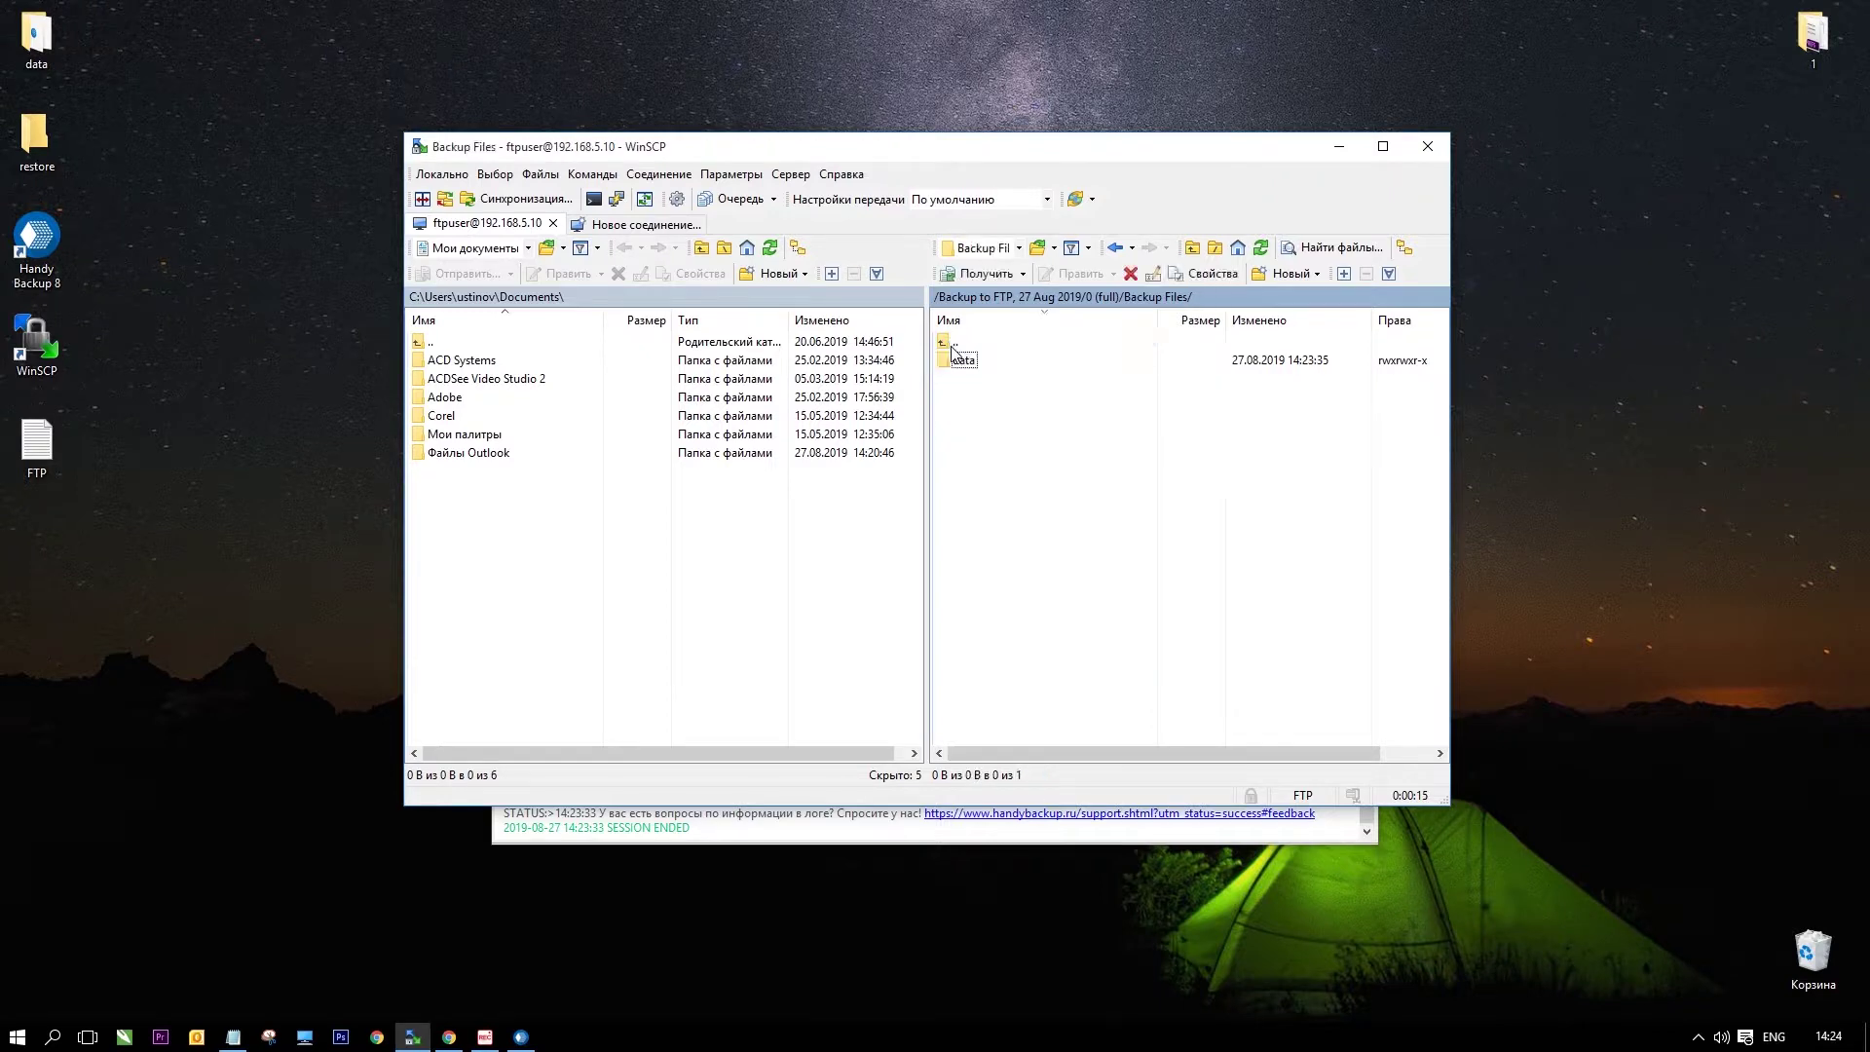
double_click(953, 344)
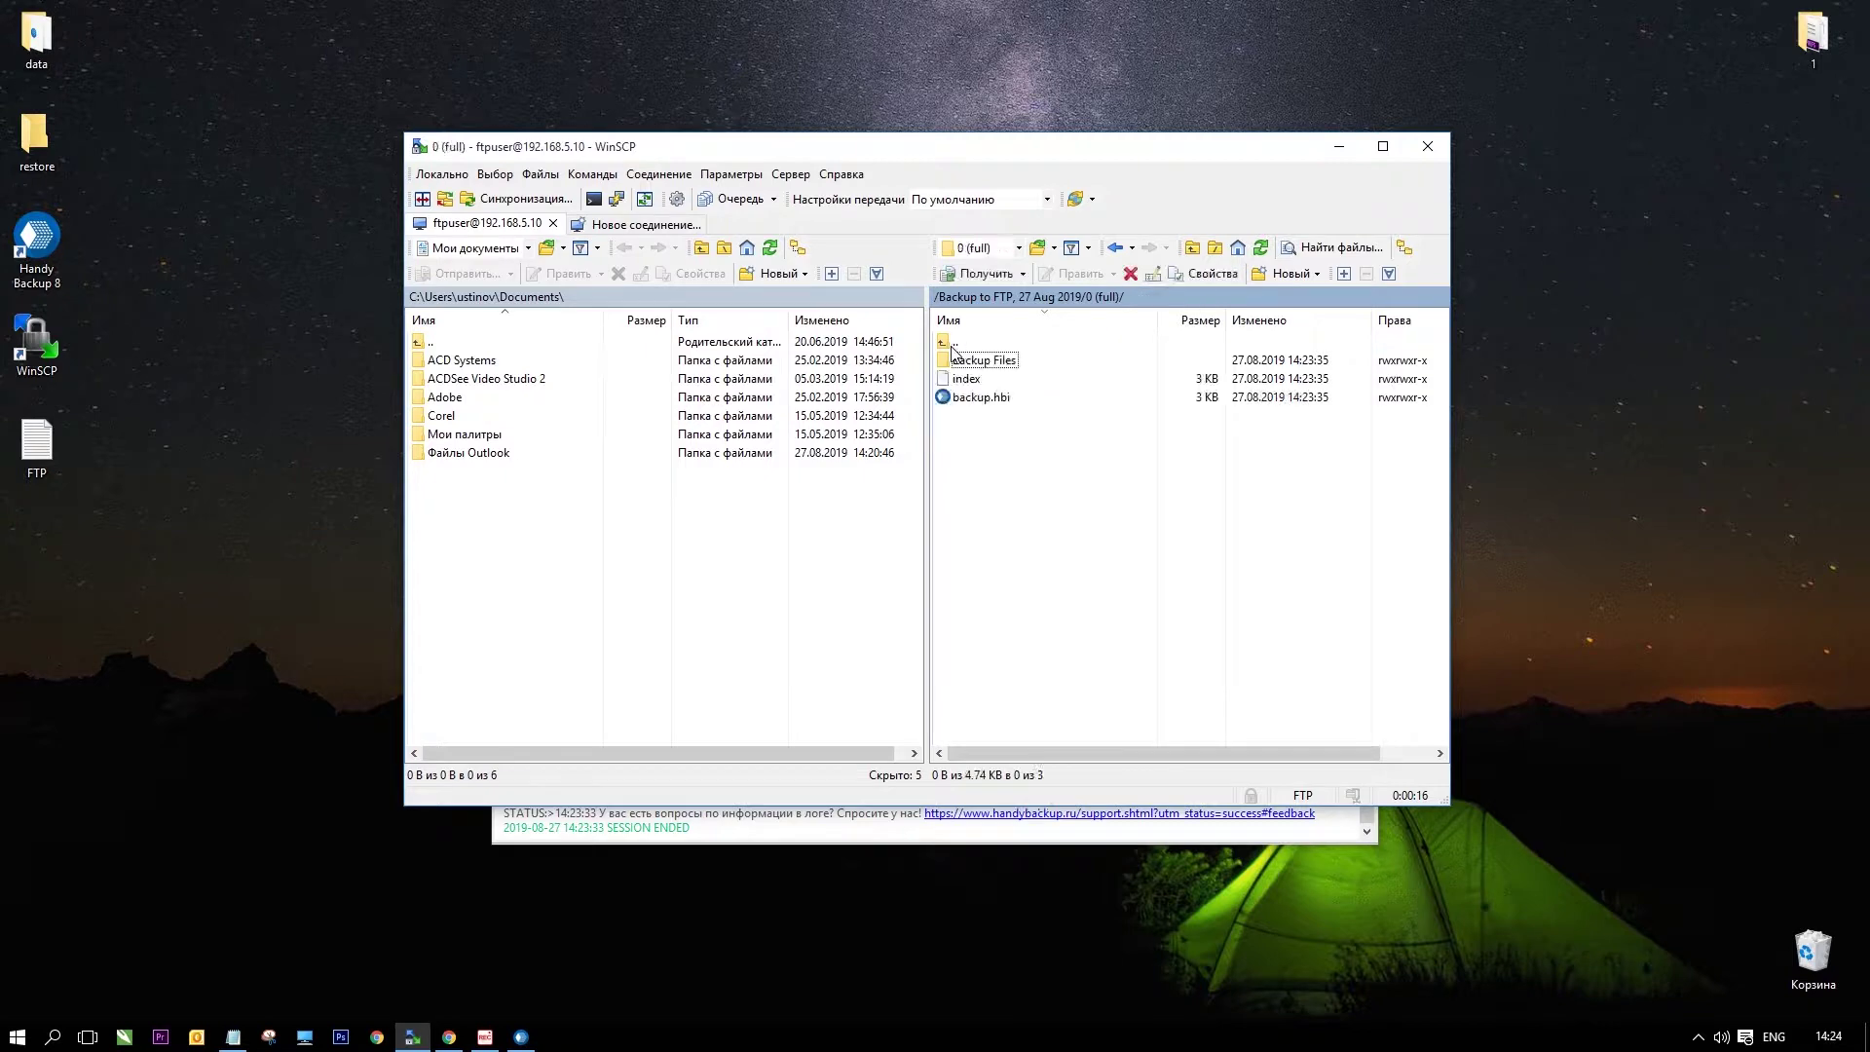
Start a new Restore task in Handy Backup with advanced mode on.
click(985, 401)
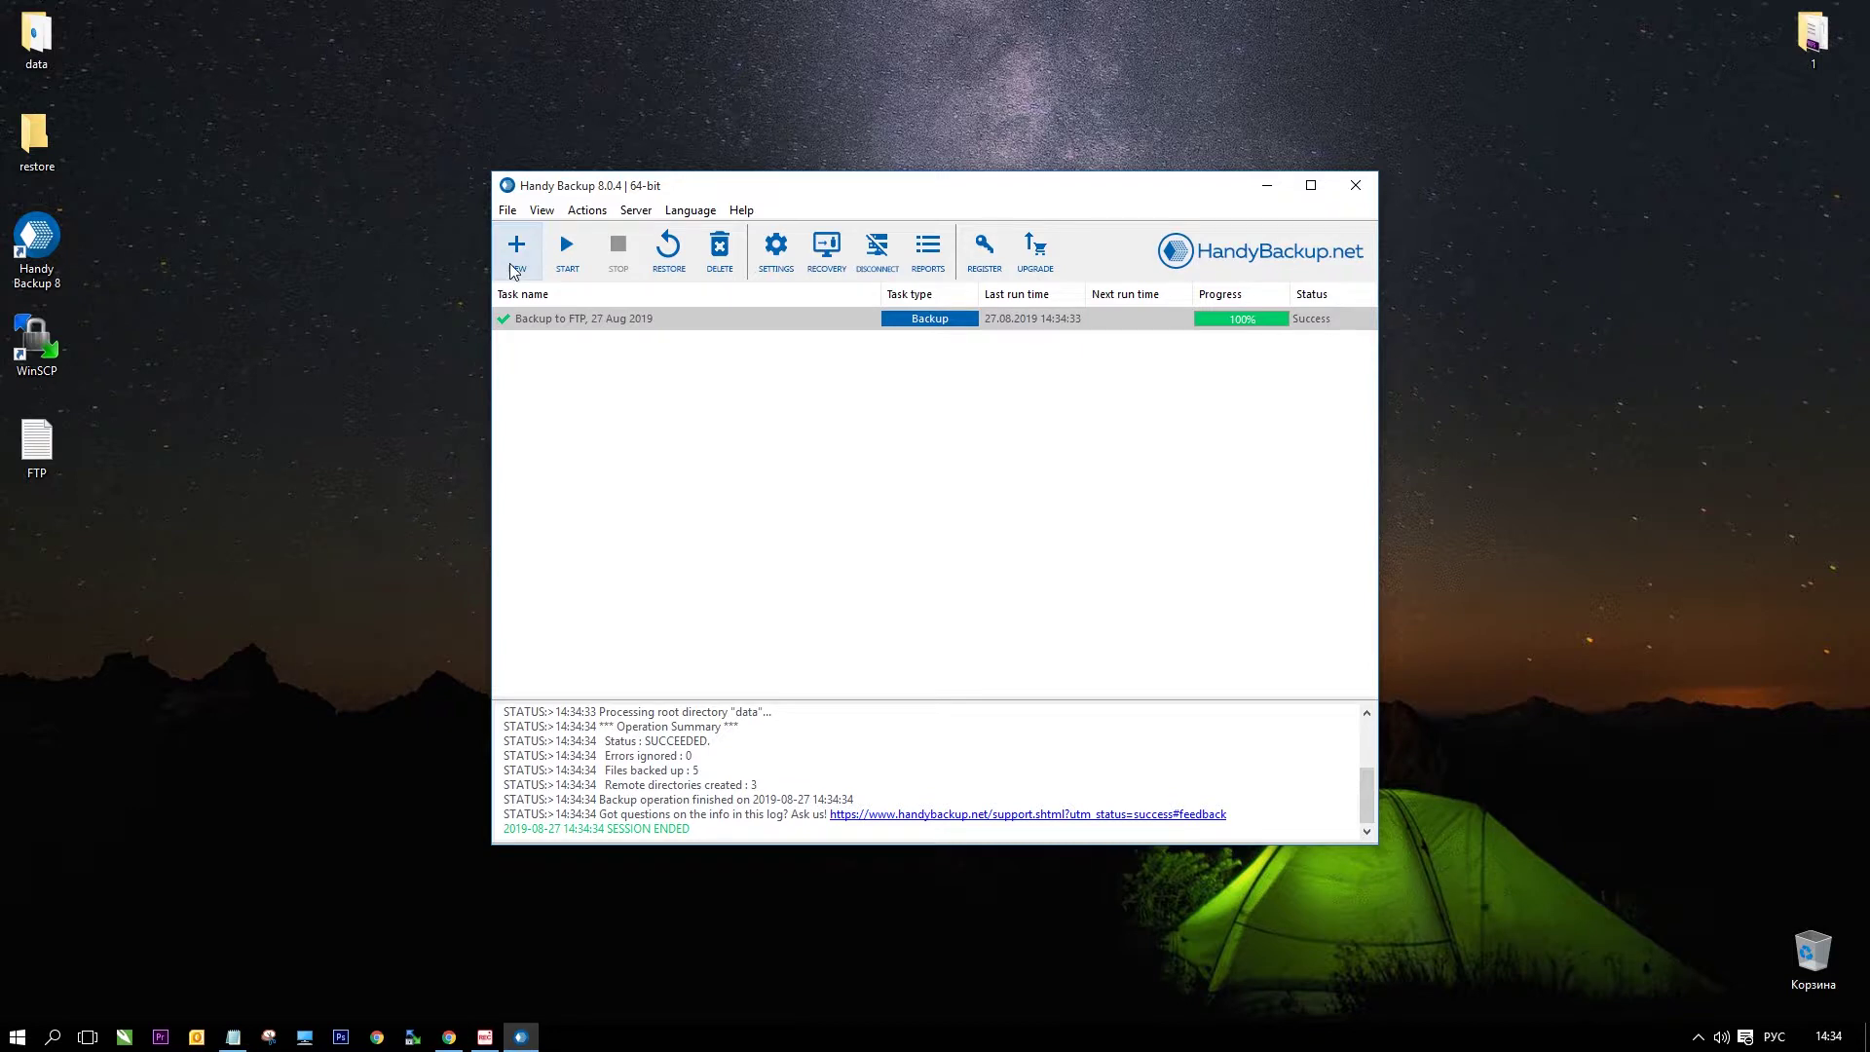
click(515, 271)
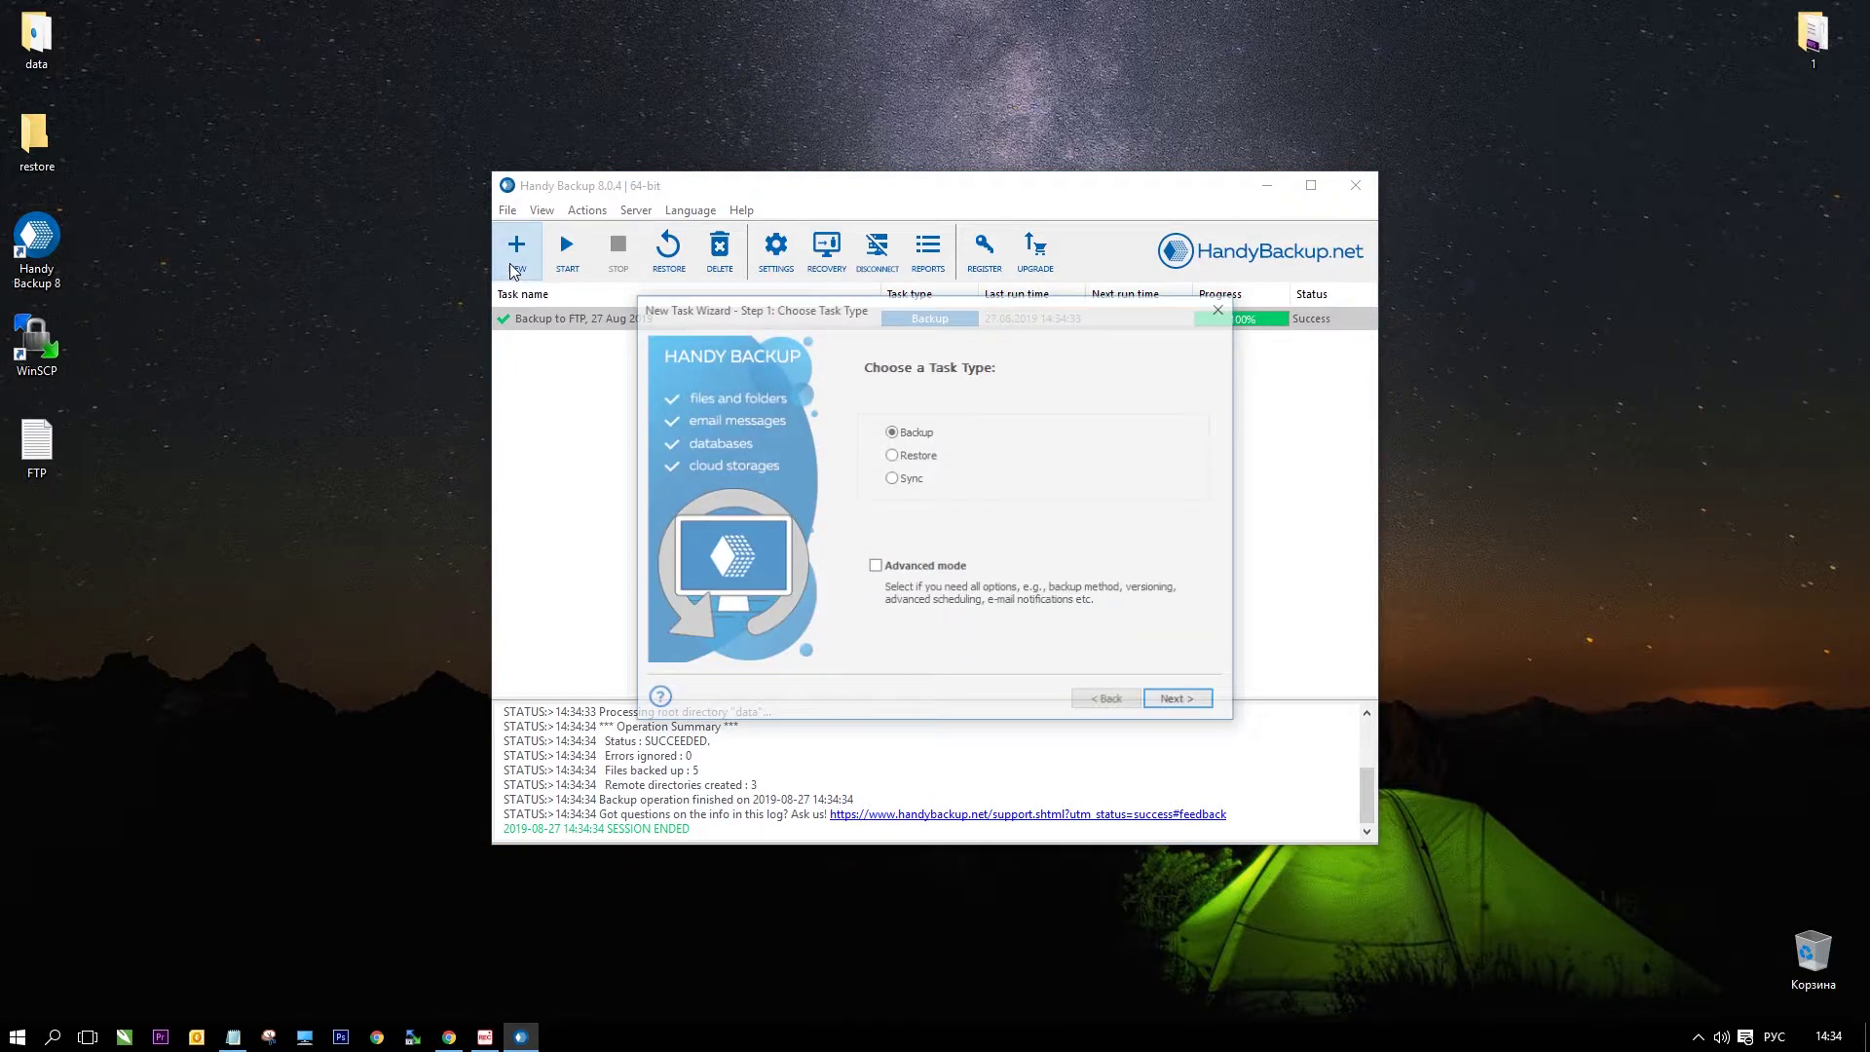
click(923, 458)
click(919, 572)
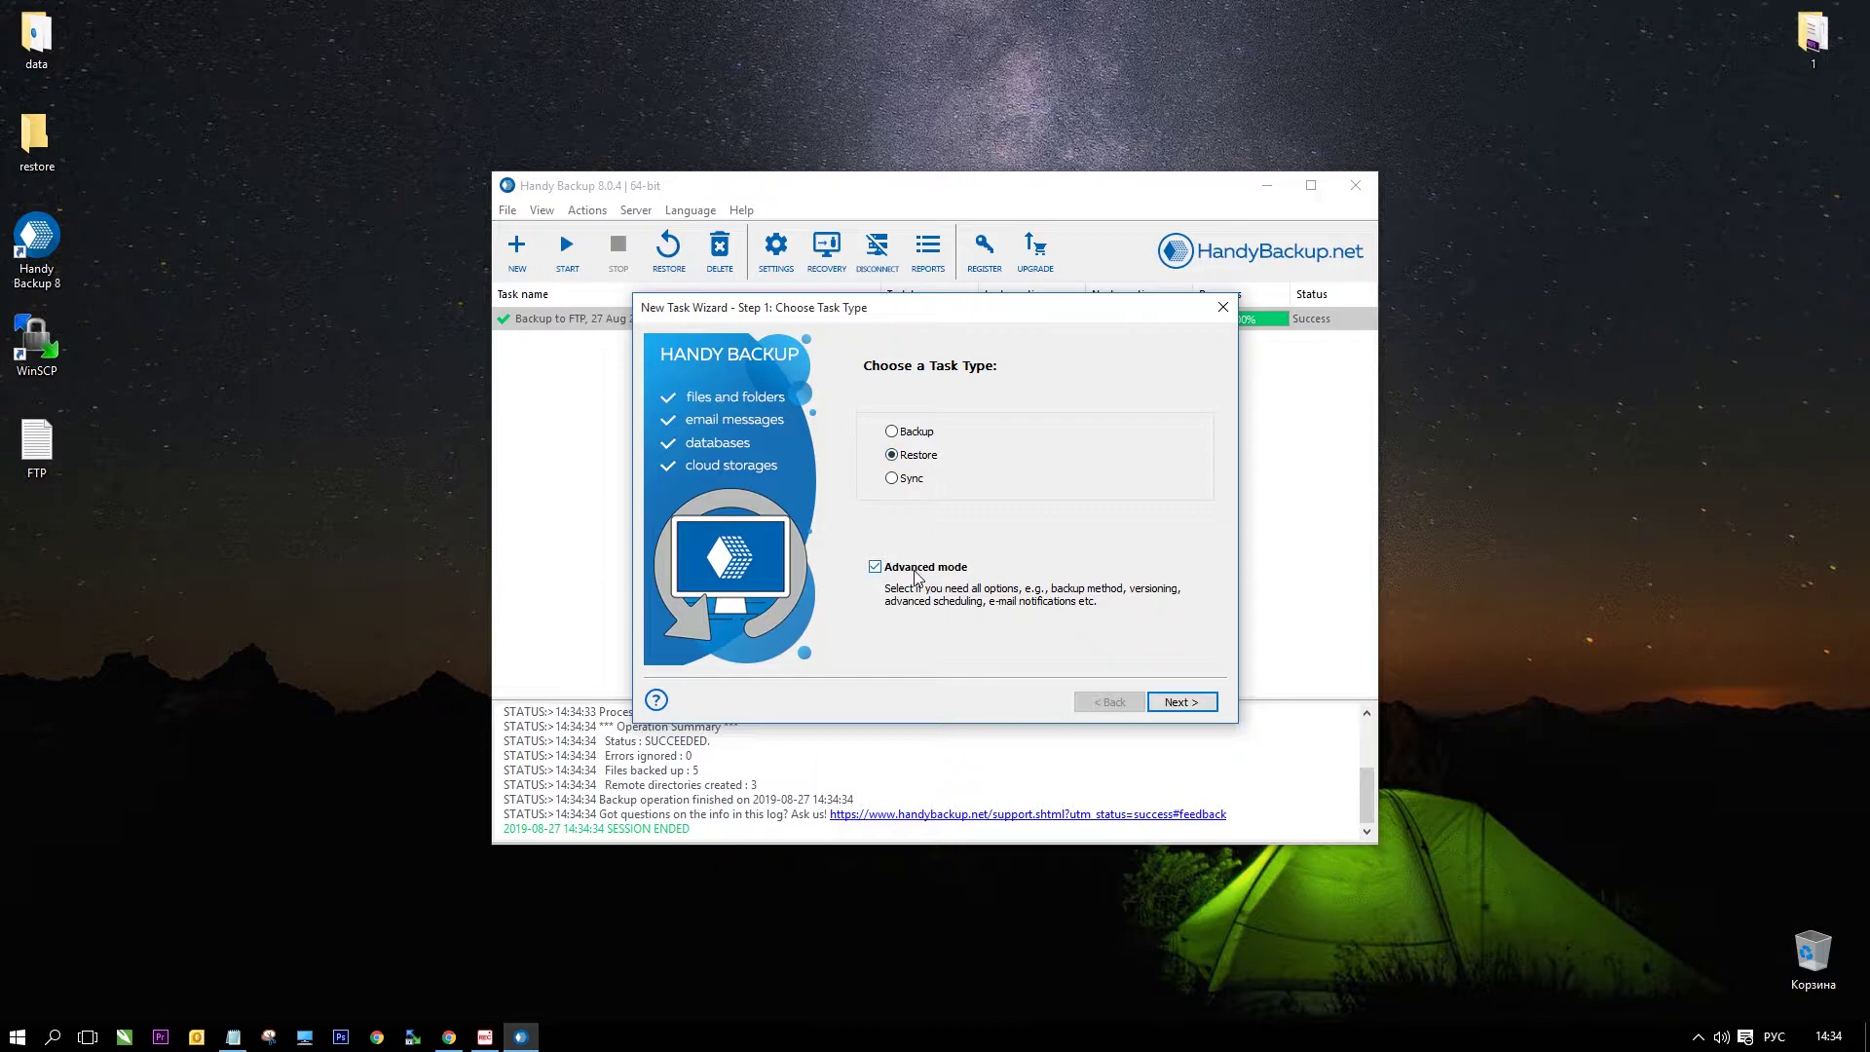
click(1175, 702)
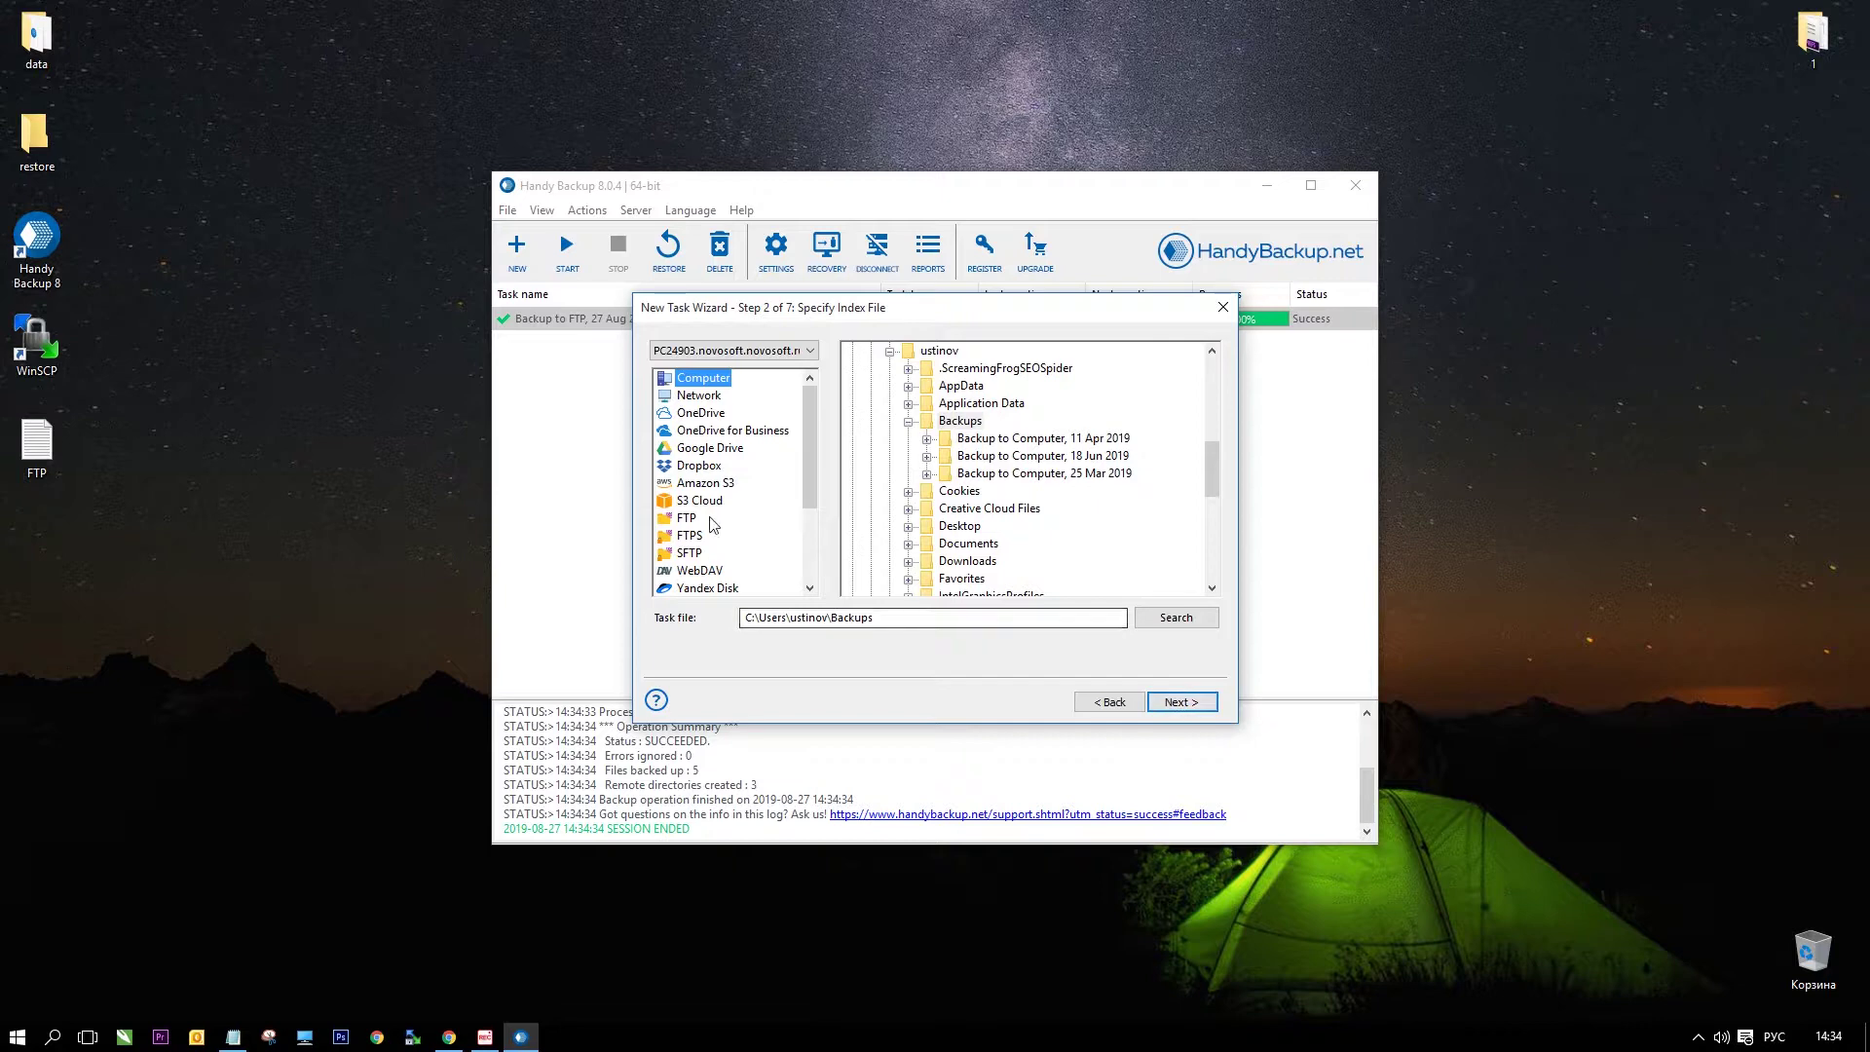
Choose backup.hbi from FTP Connection.hbl > Backup to FTP, 27 Aug 2019 > 0 (full) as the index.
click(687, 518)
click(854, 351)
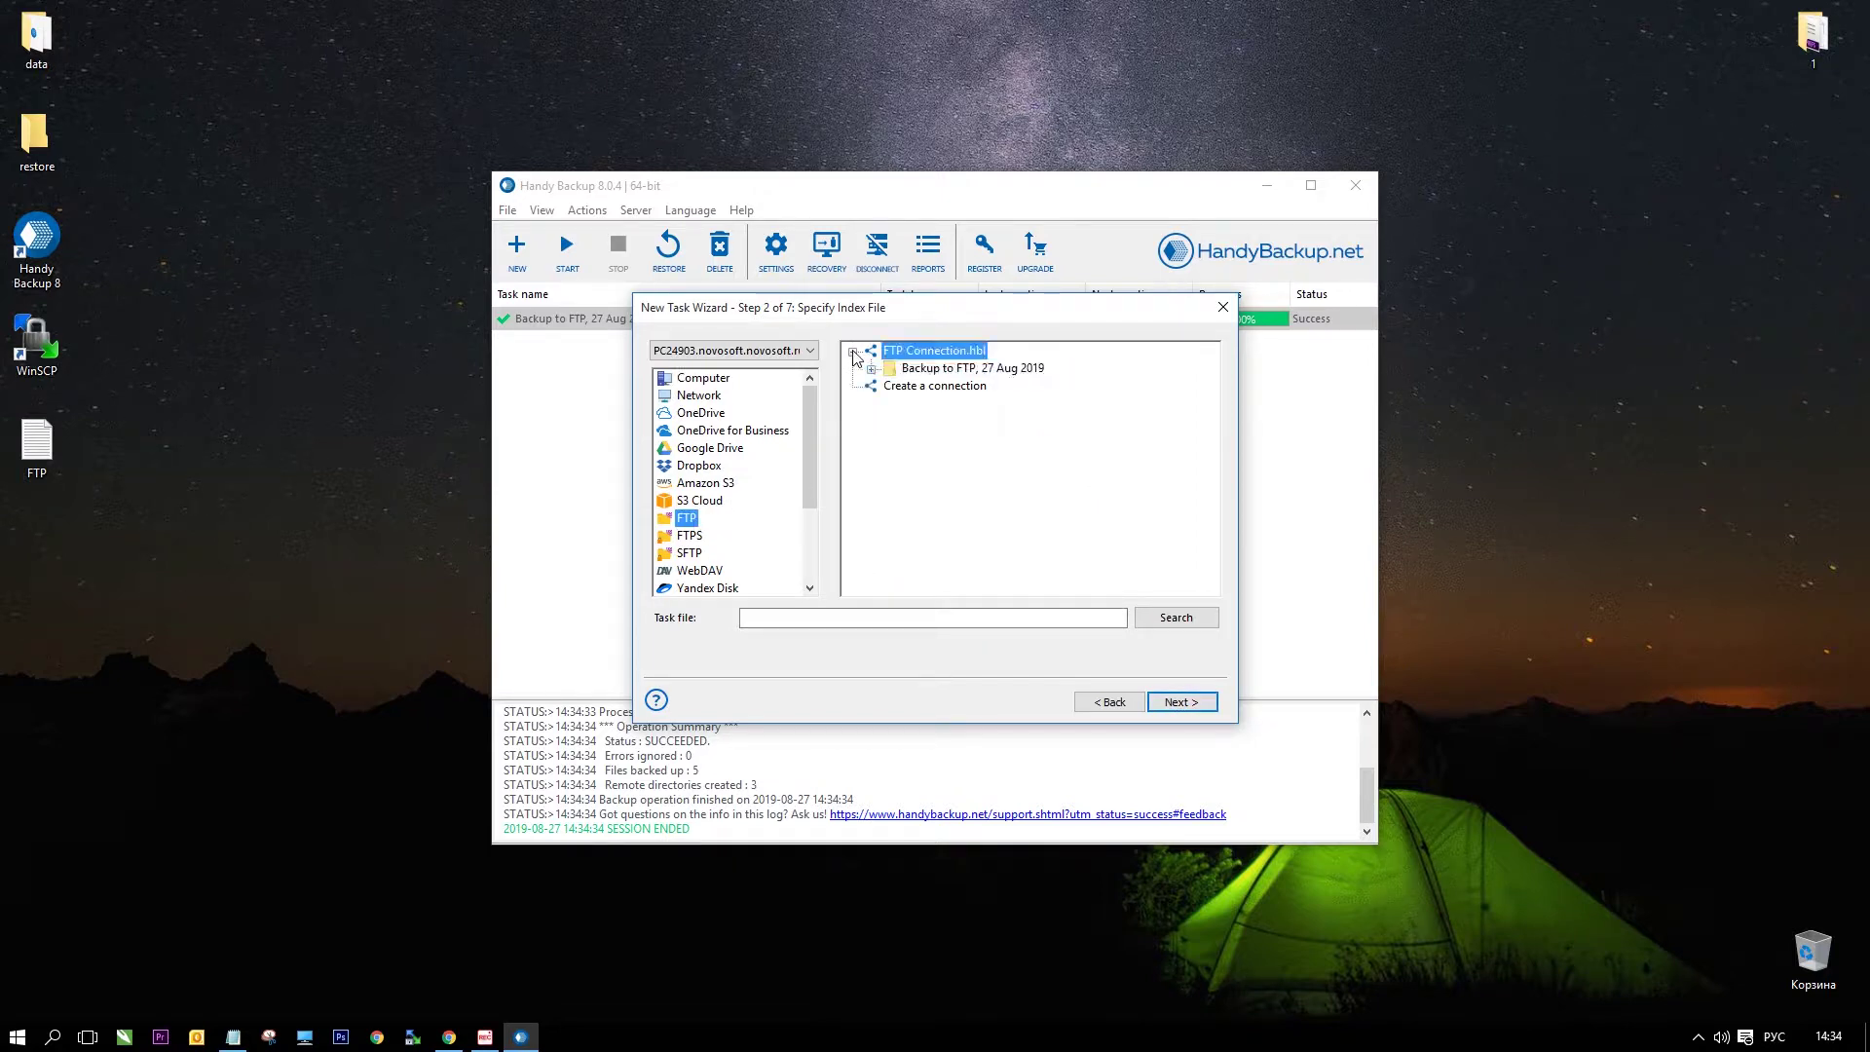
click(871, 369)
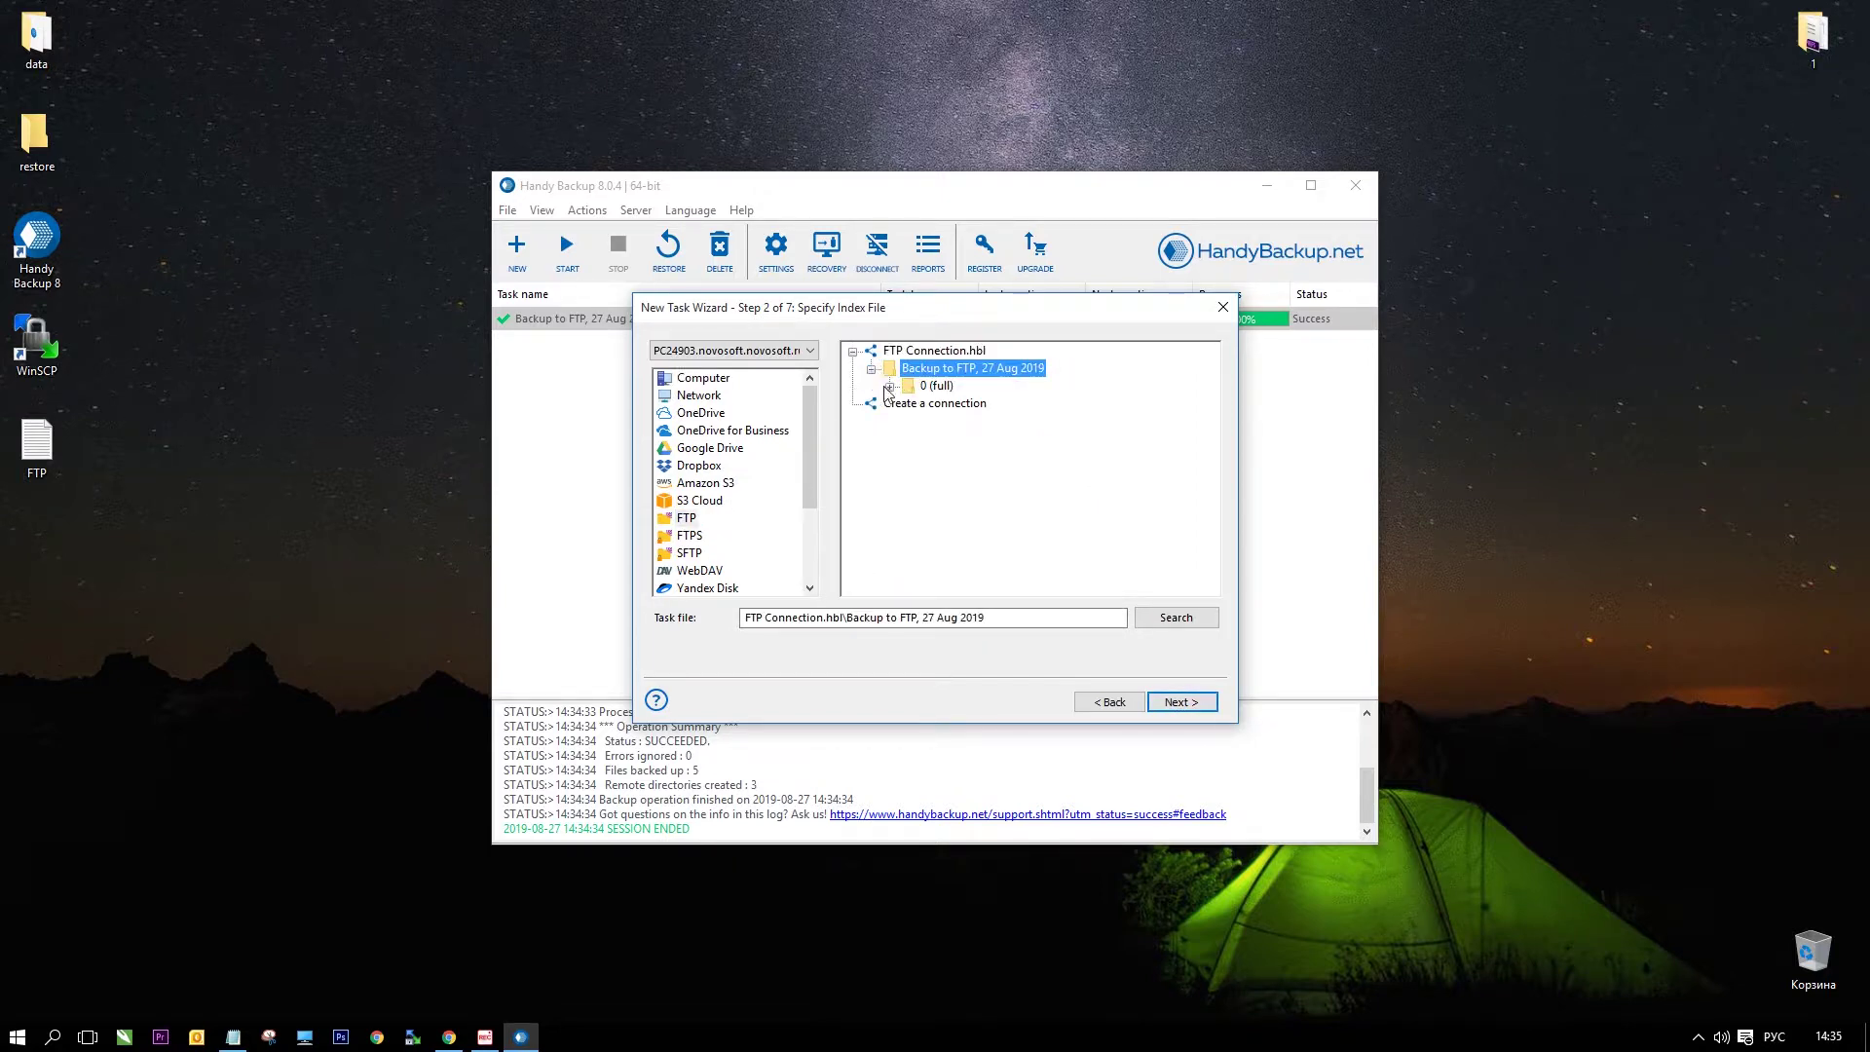
click(891, 388)
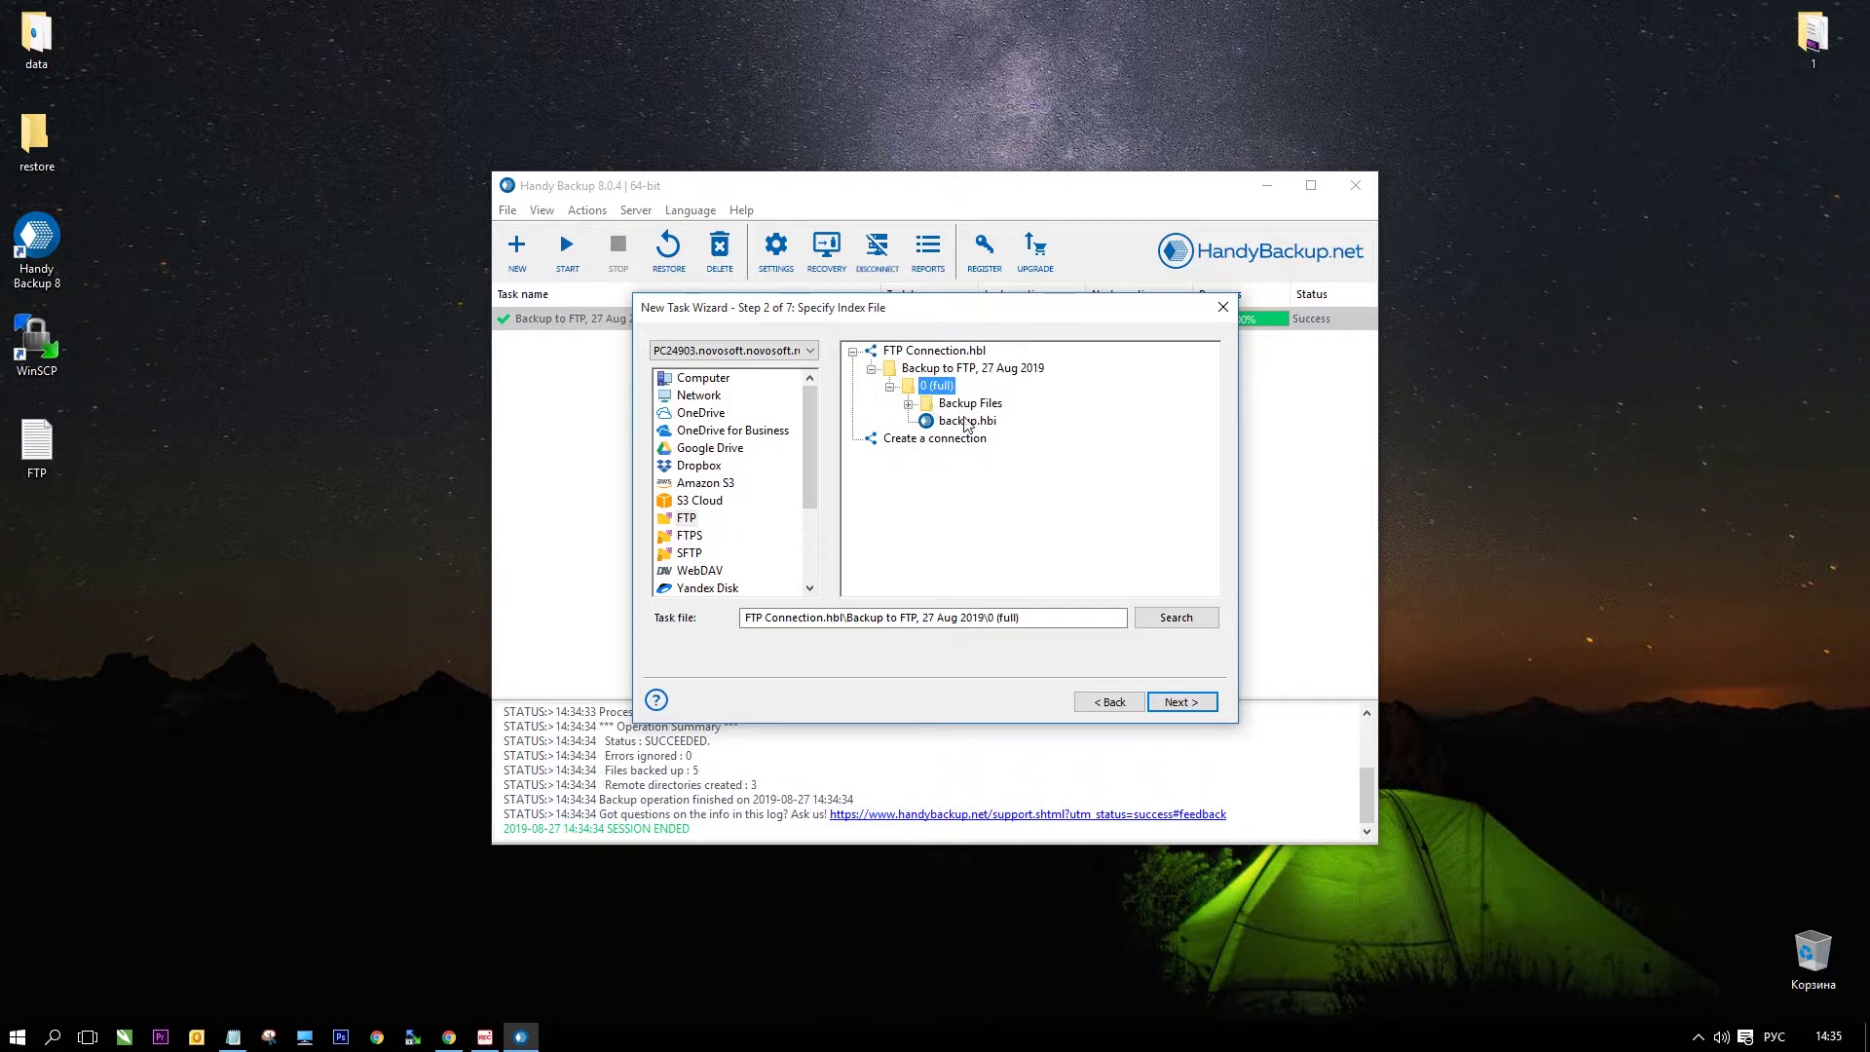
click(968, 425)
click(1200, 704)
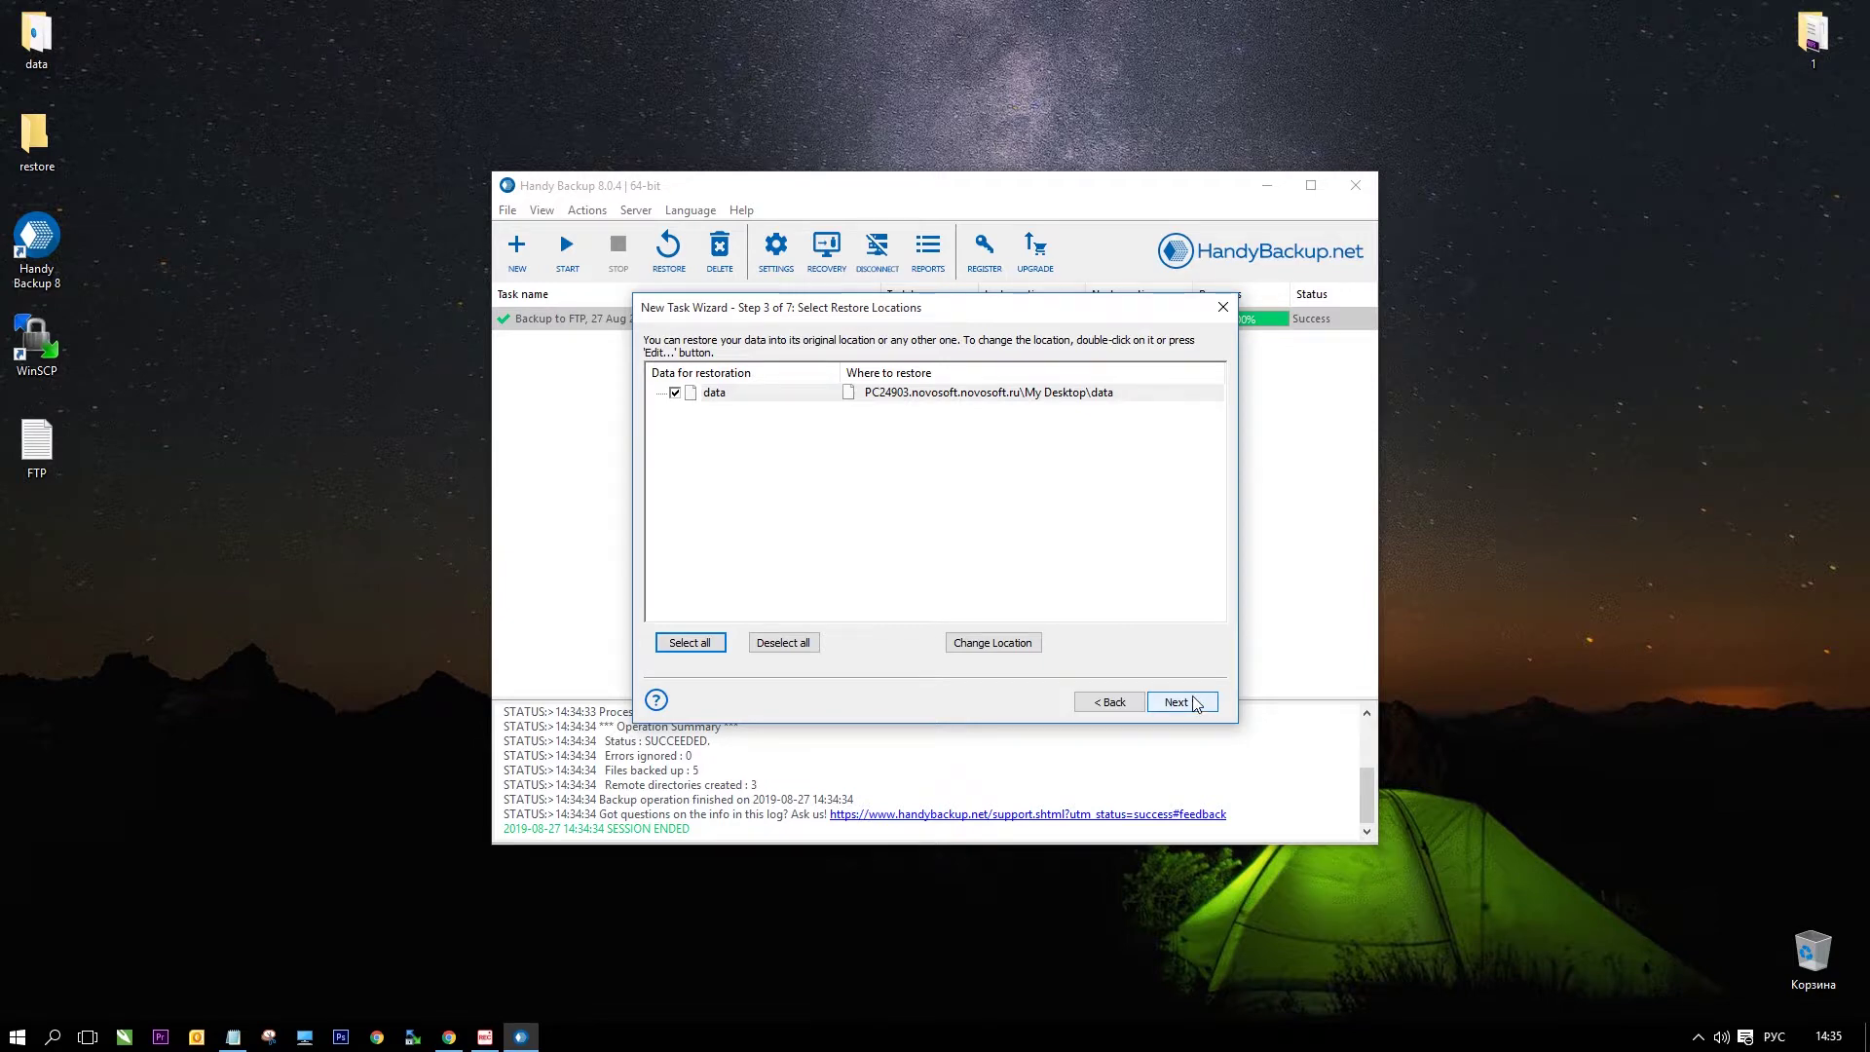
Change the data folder's restore location to My Desktop\restore.
click(1017, 651)
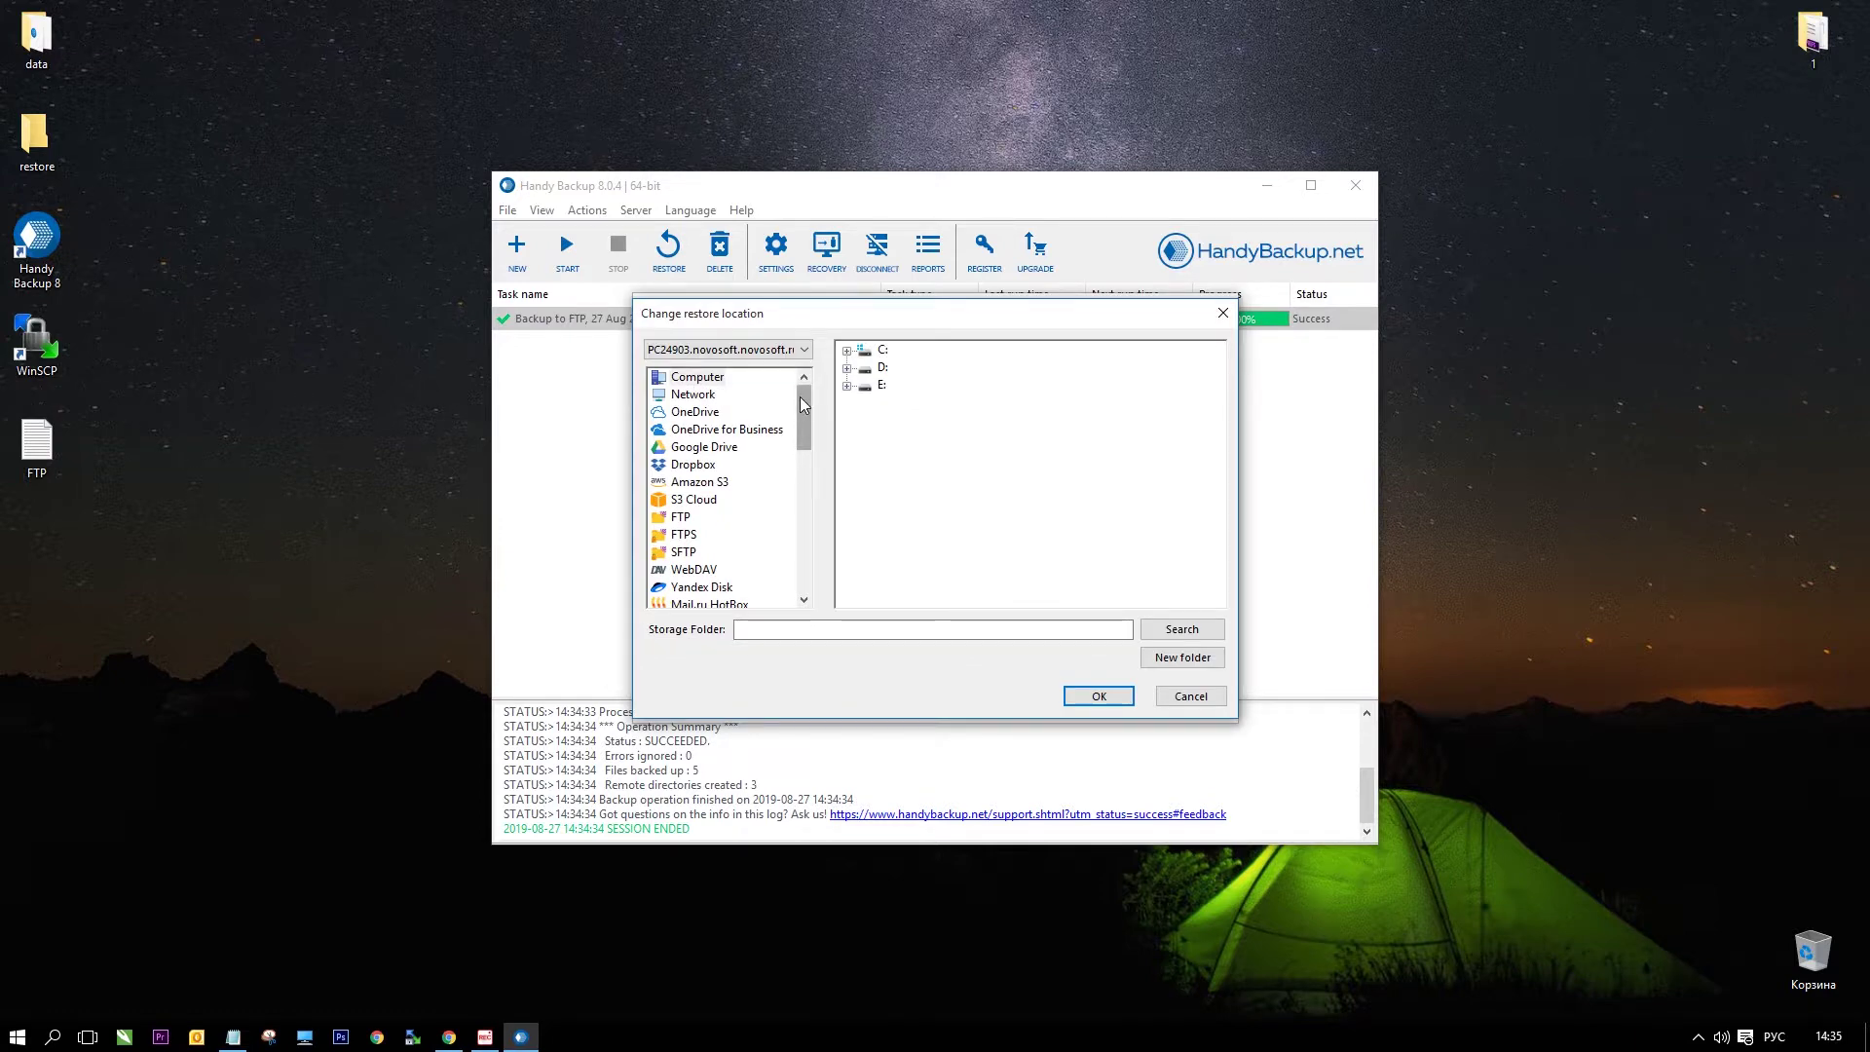
drag(796, 399, 810, 548)
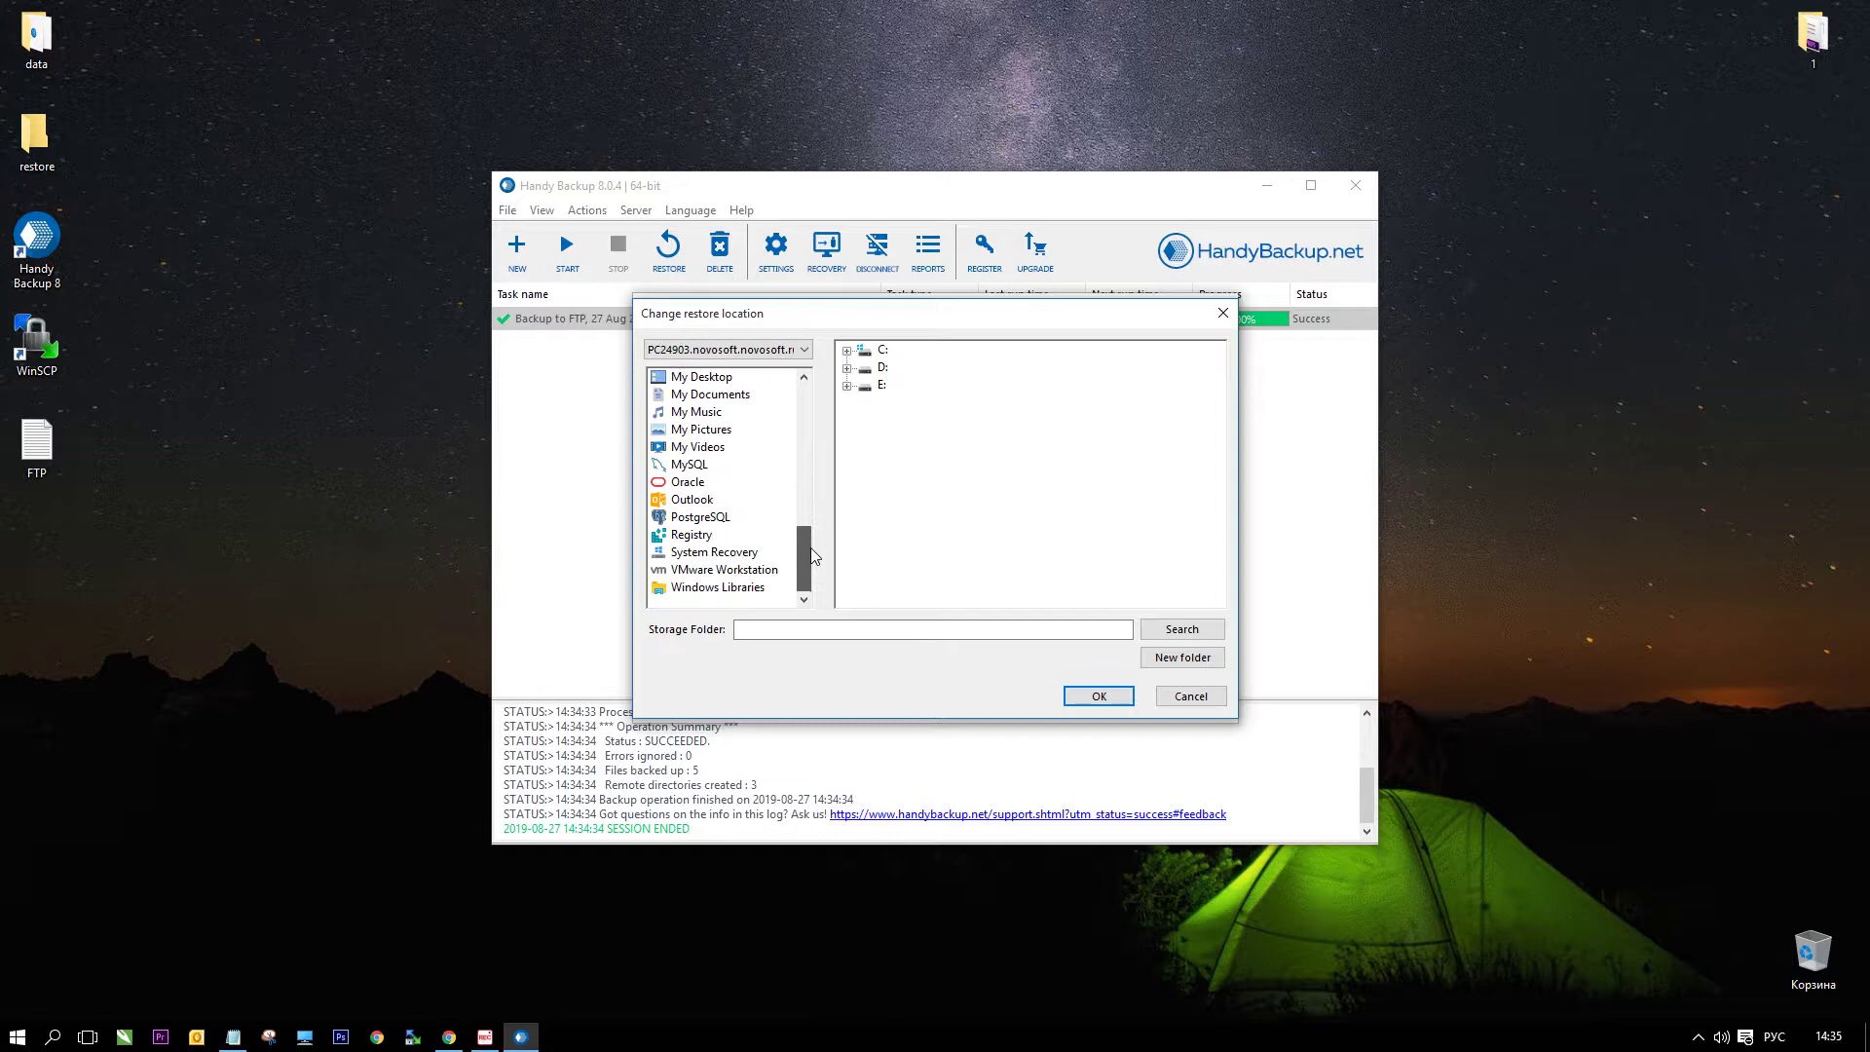
click(716, 378)
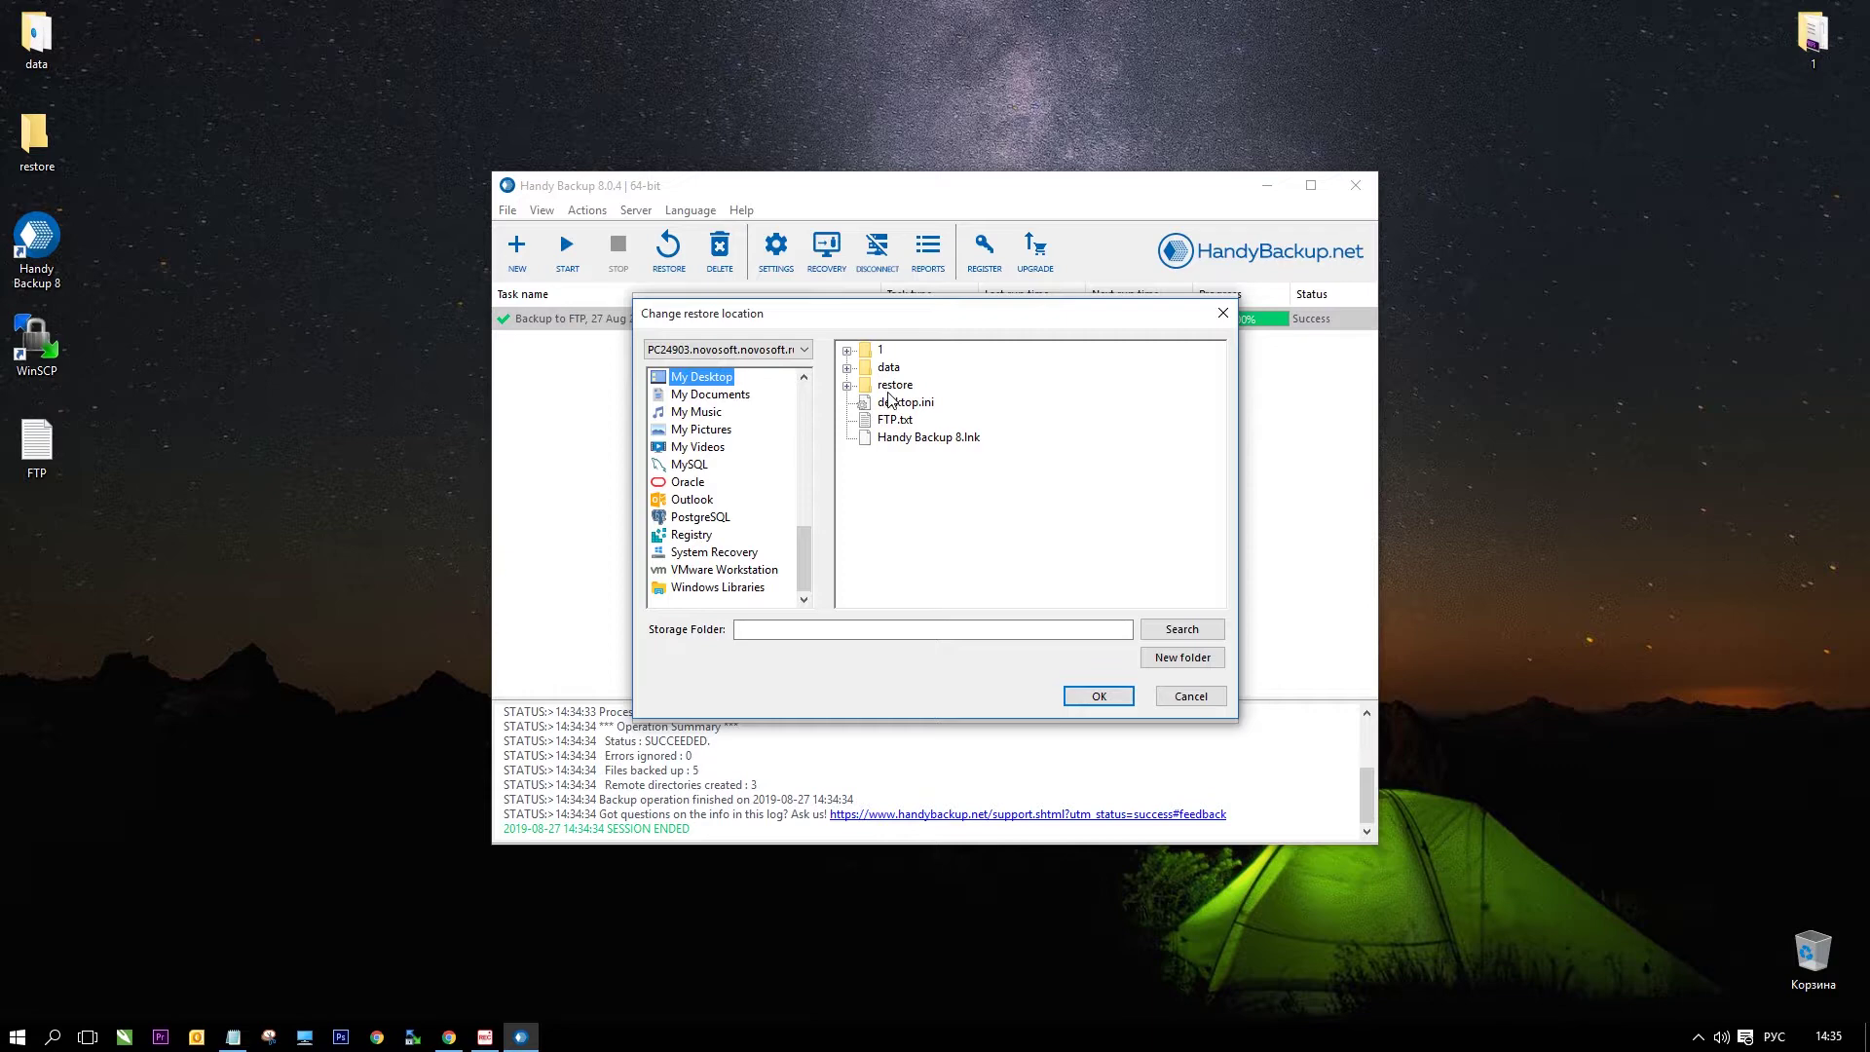
click(893, 385)
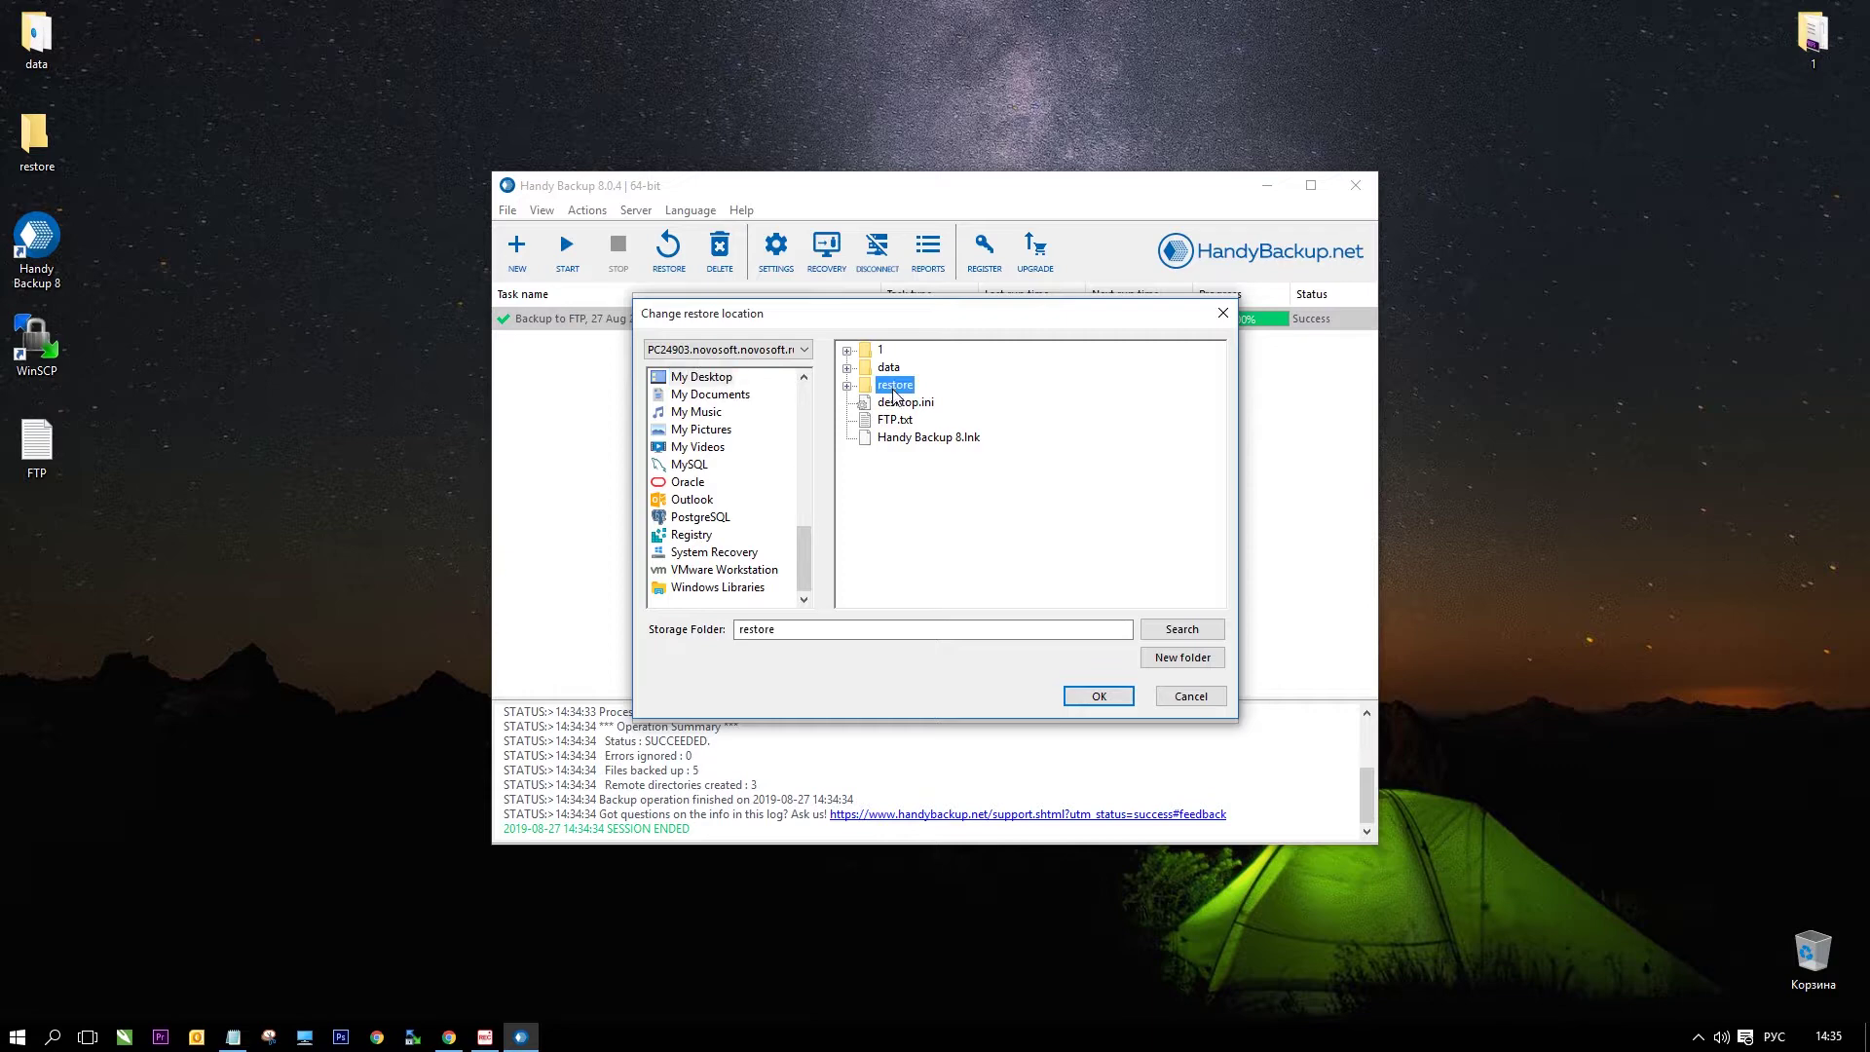
click(1098, 696)
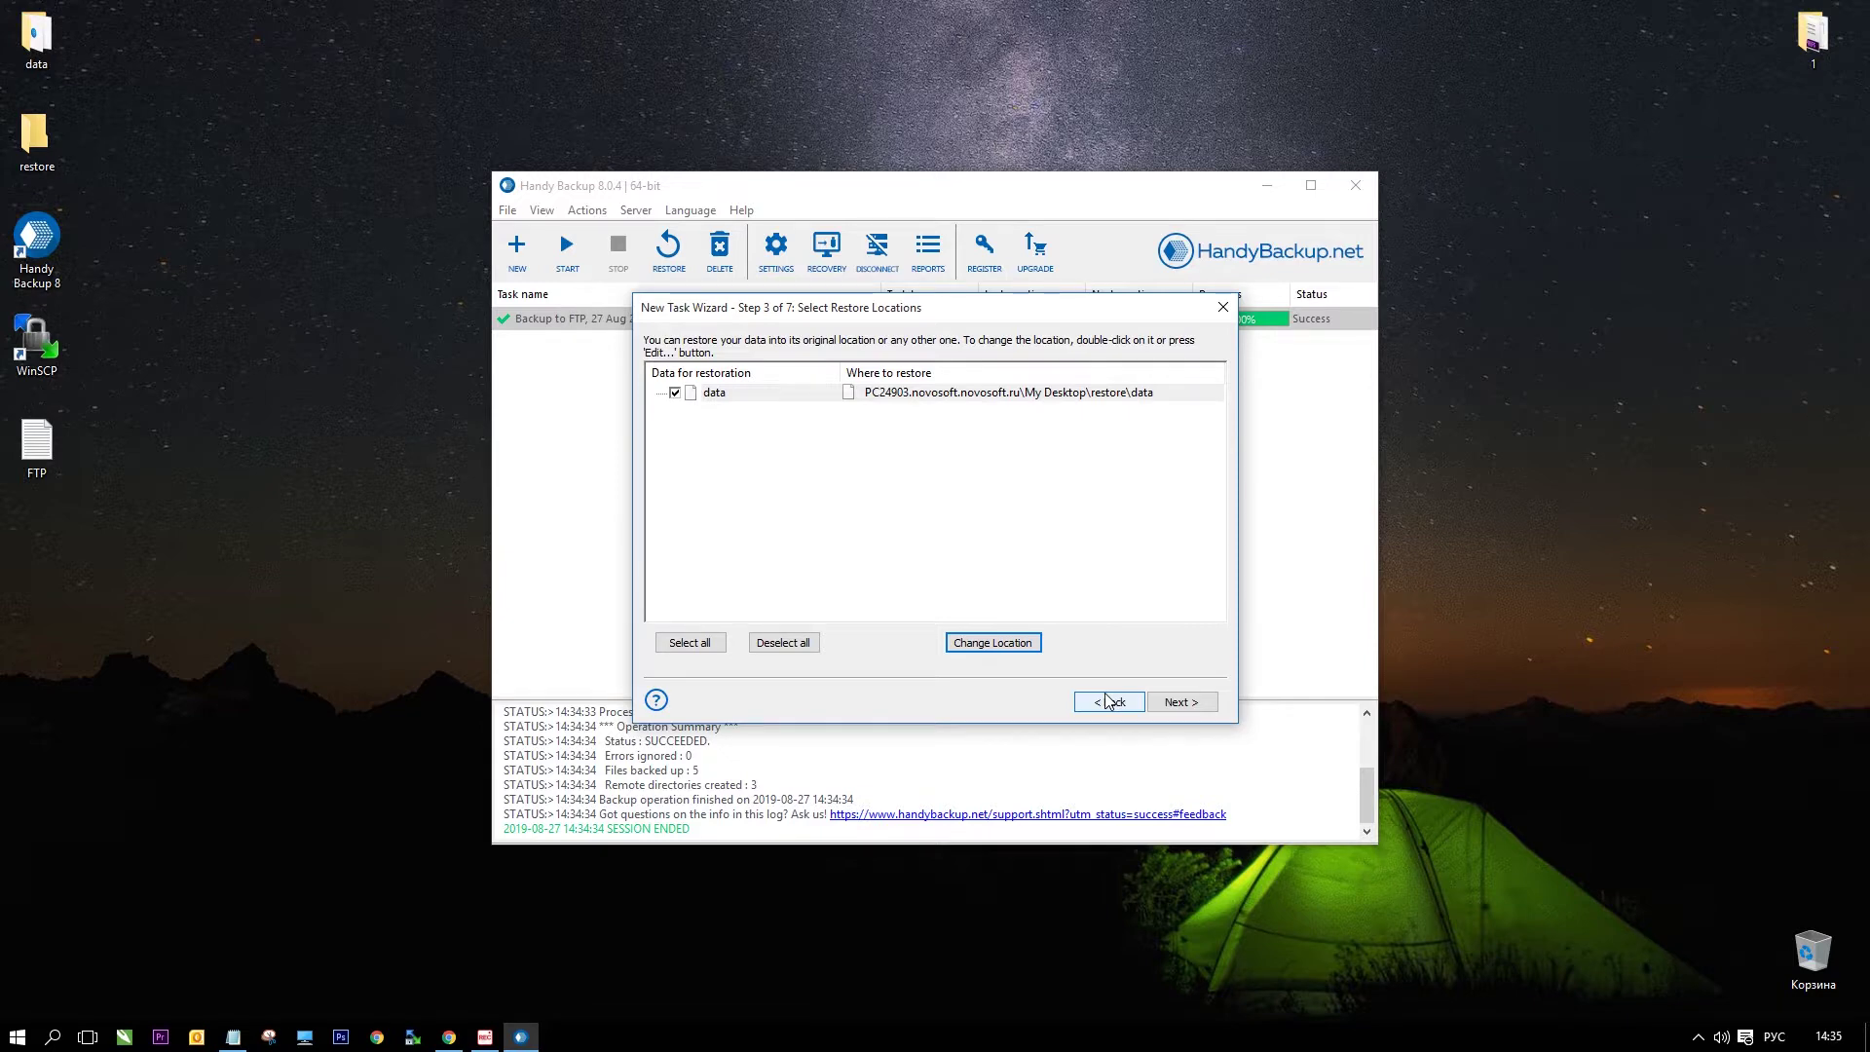
Keep full restore with no scheduling, advancing to the task naming step.
click(1186, 705)
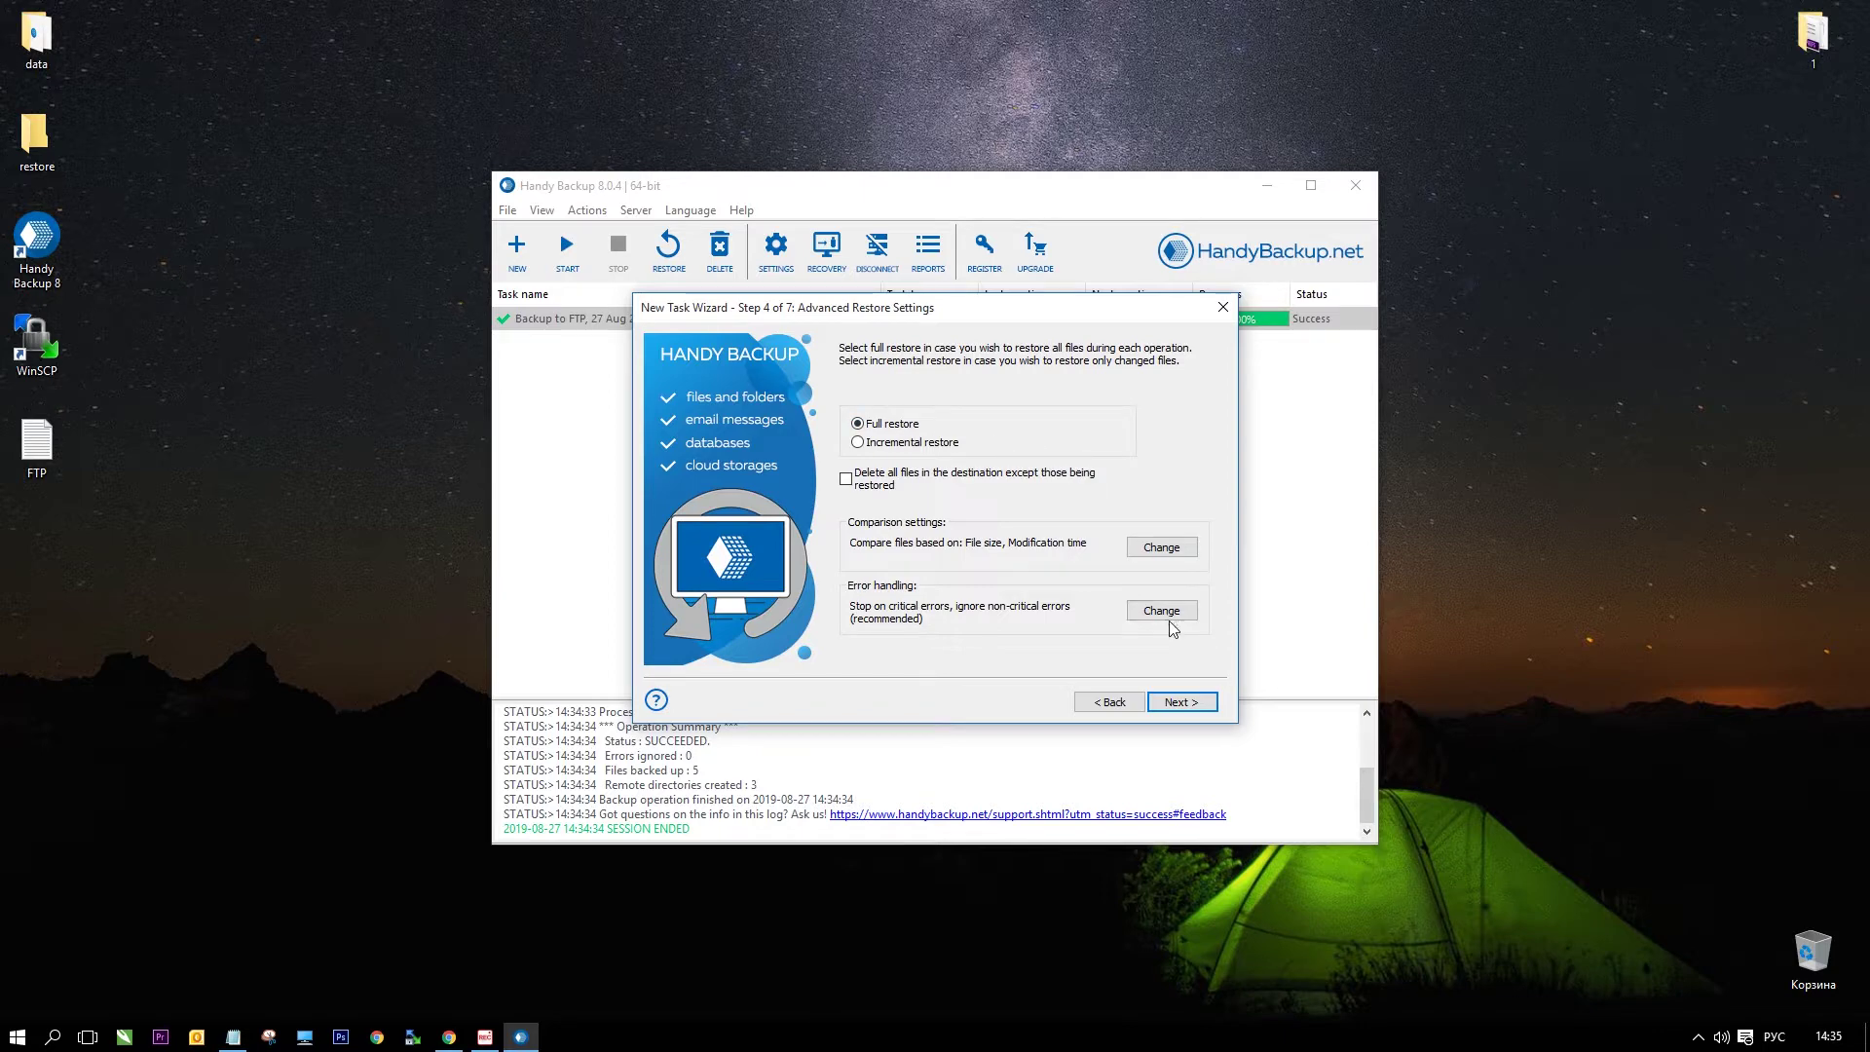
click(1180, 702)
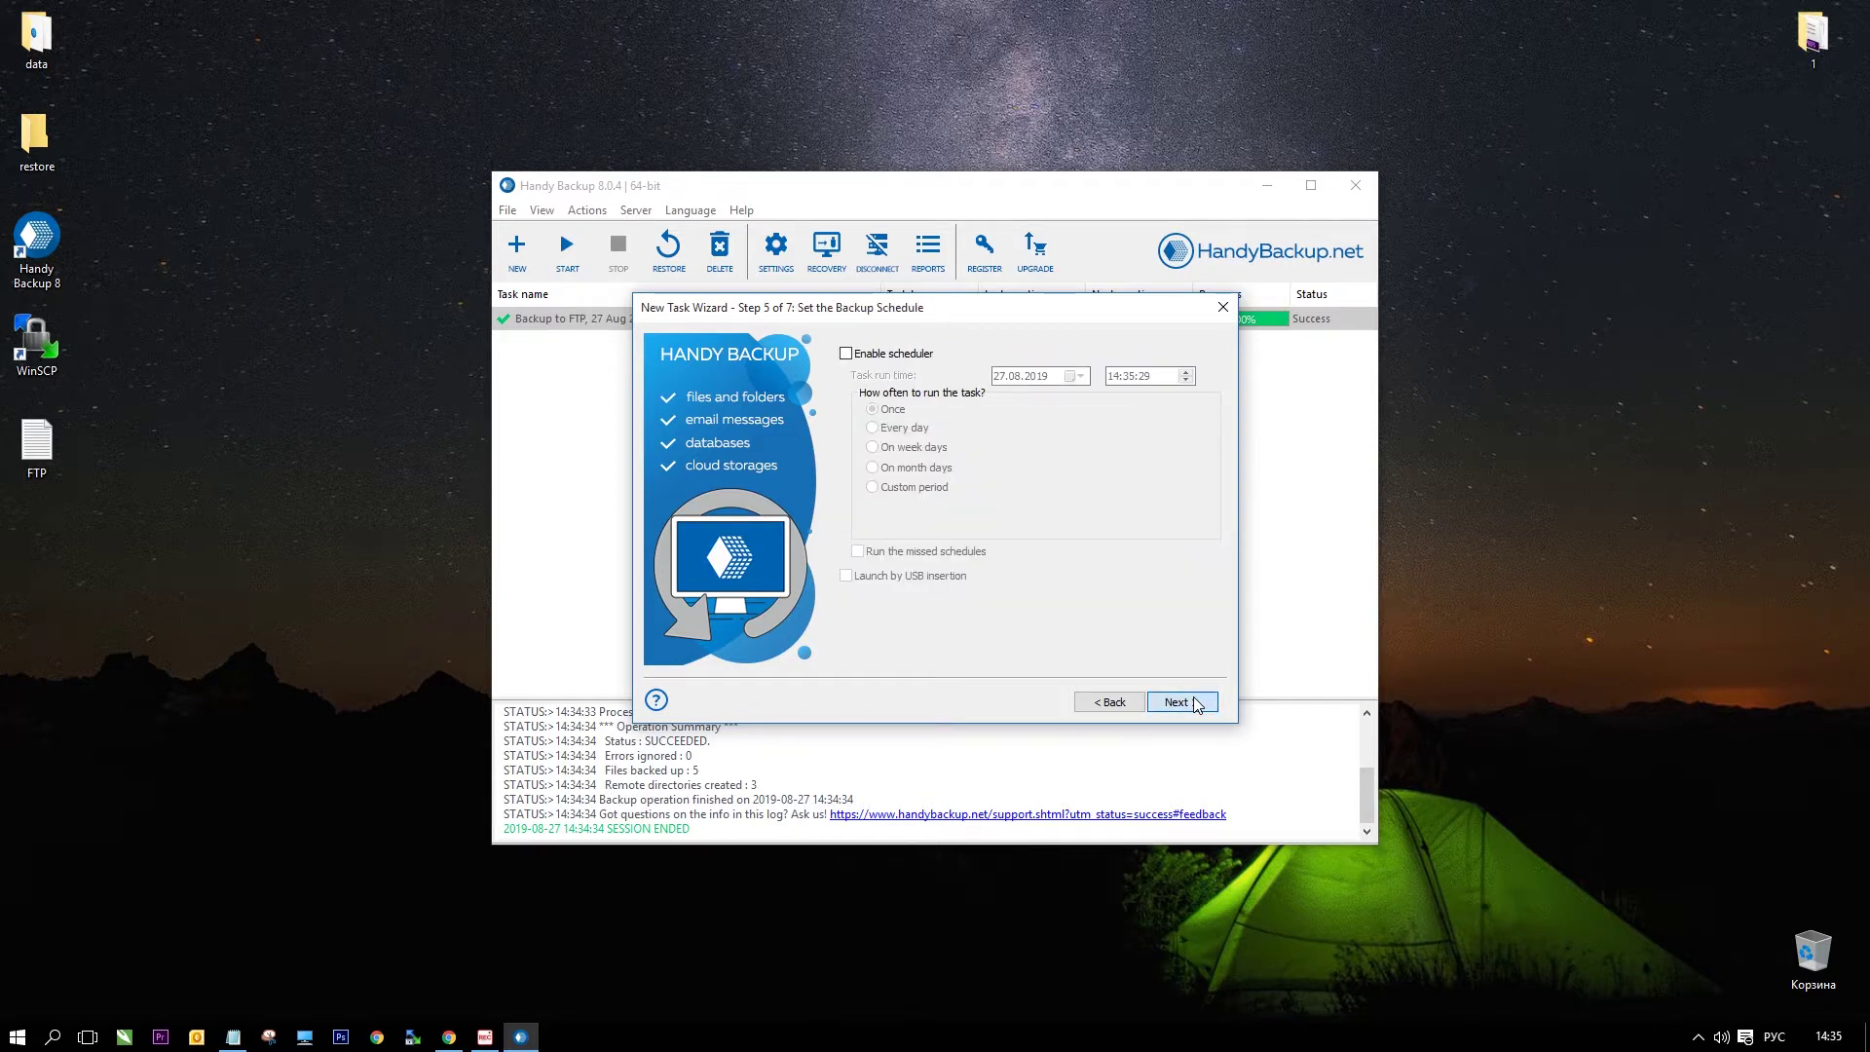
click(1197, 703)
click(1197, 704)
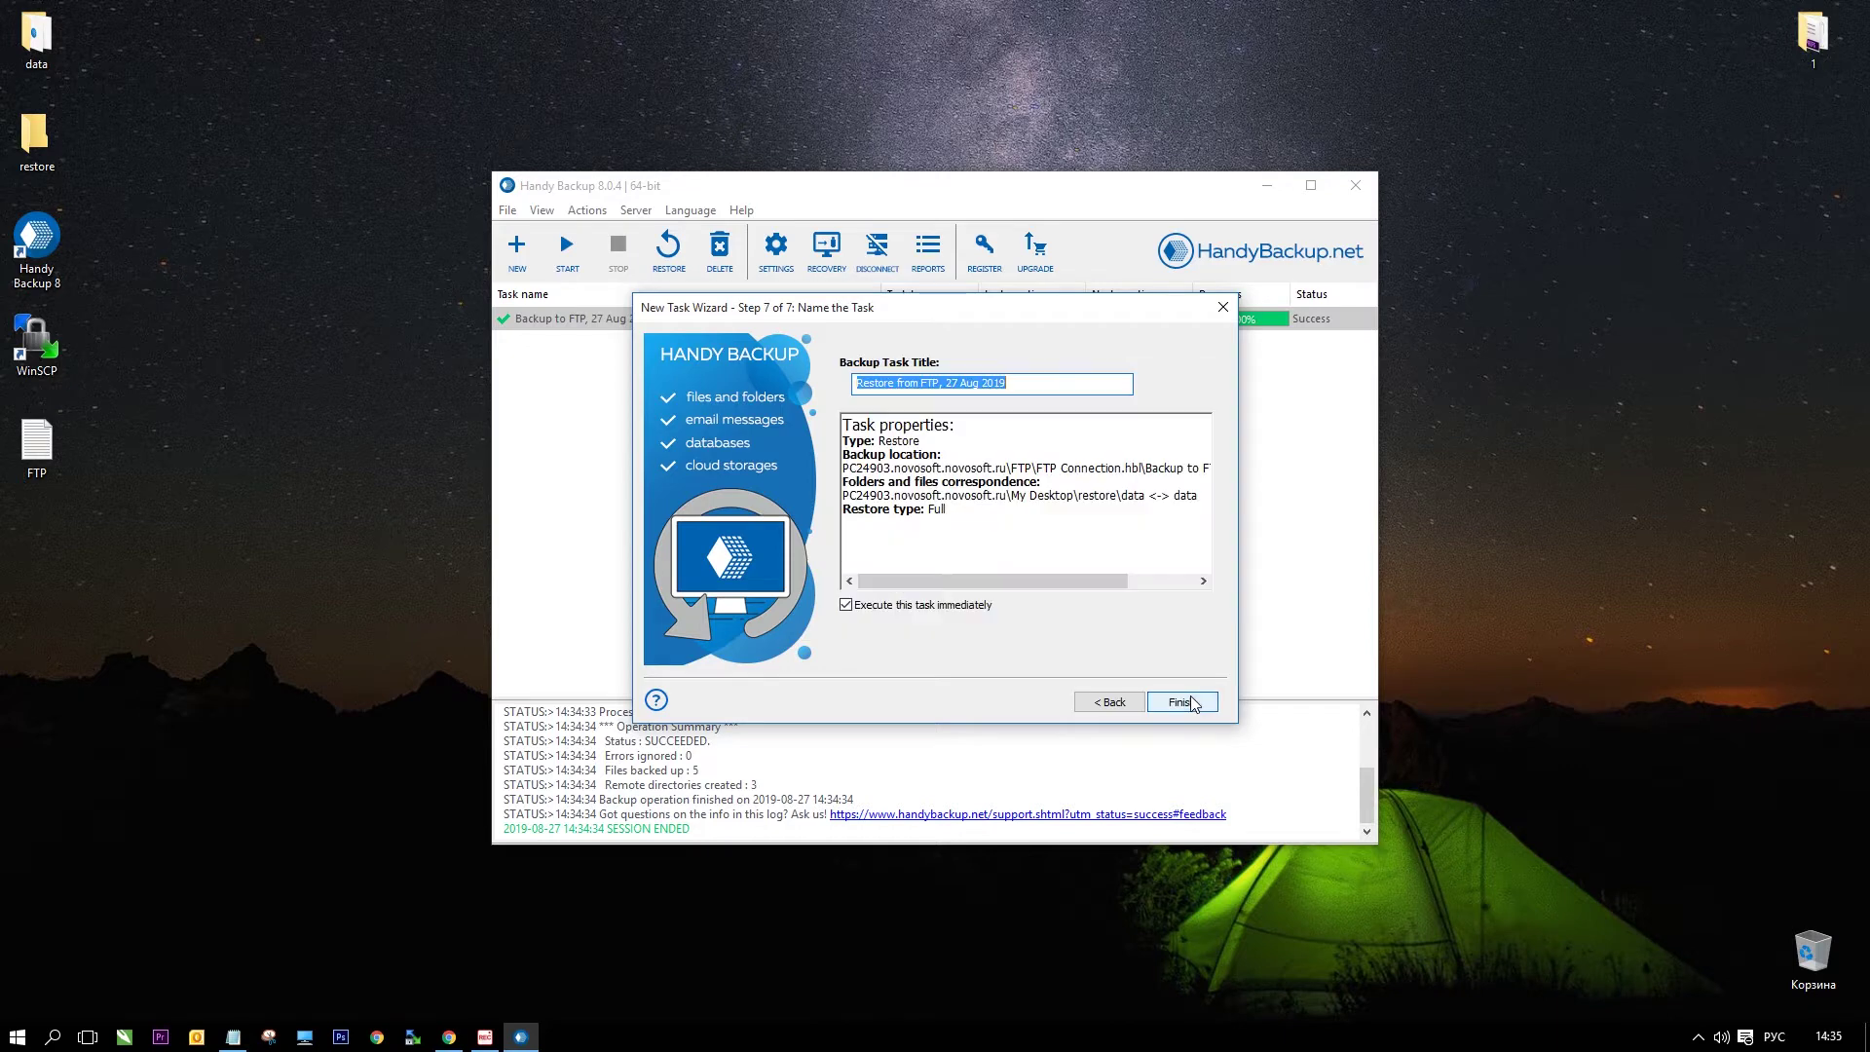
Keep the title 'Restore from FTP, 27 Aug 2019', review its properties, run it and check the log.
click(1009, 382)
drag(1009, 382, 857, 383)
drag(1172, 468, 923, 482)
drag(1049, 494, 921, 509)
click(1180, 702)
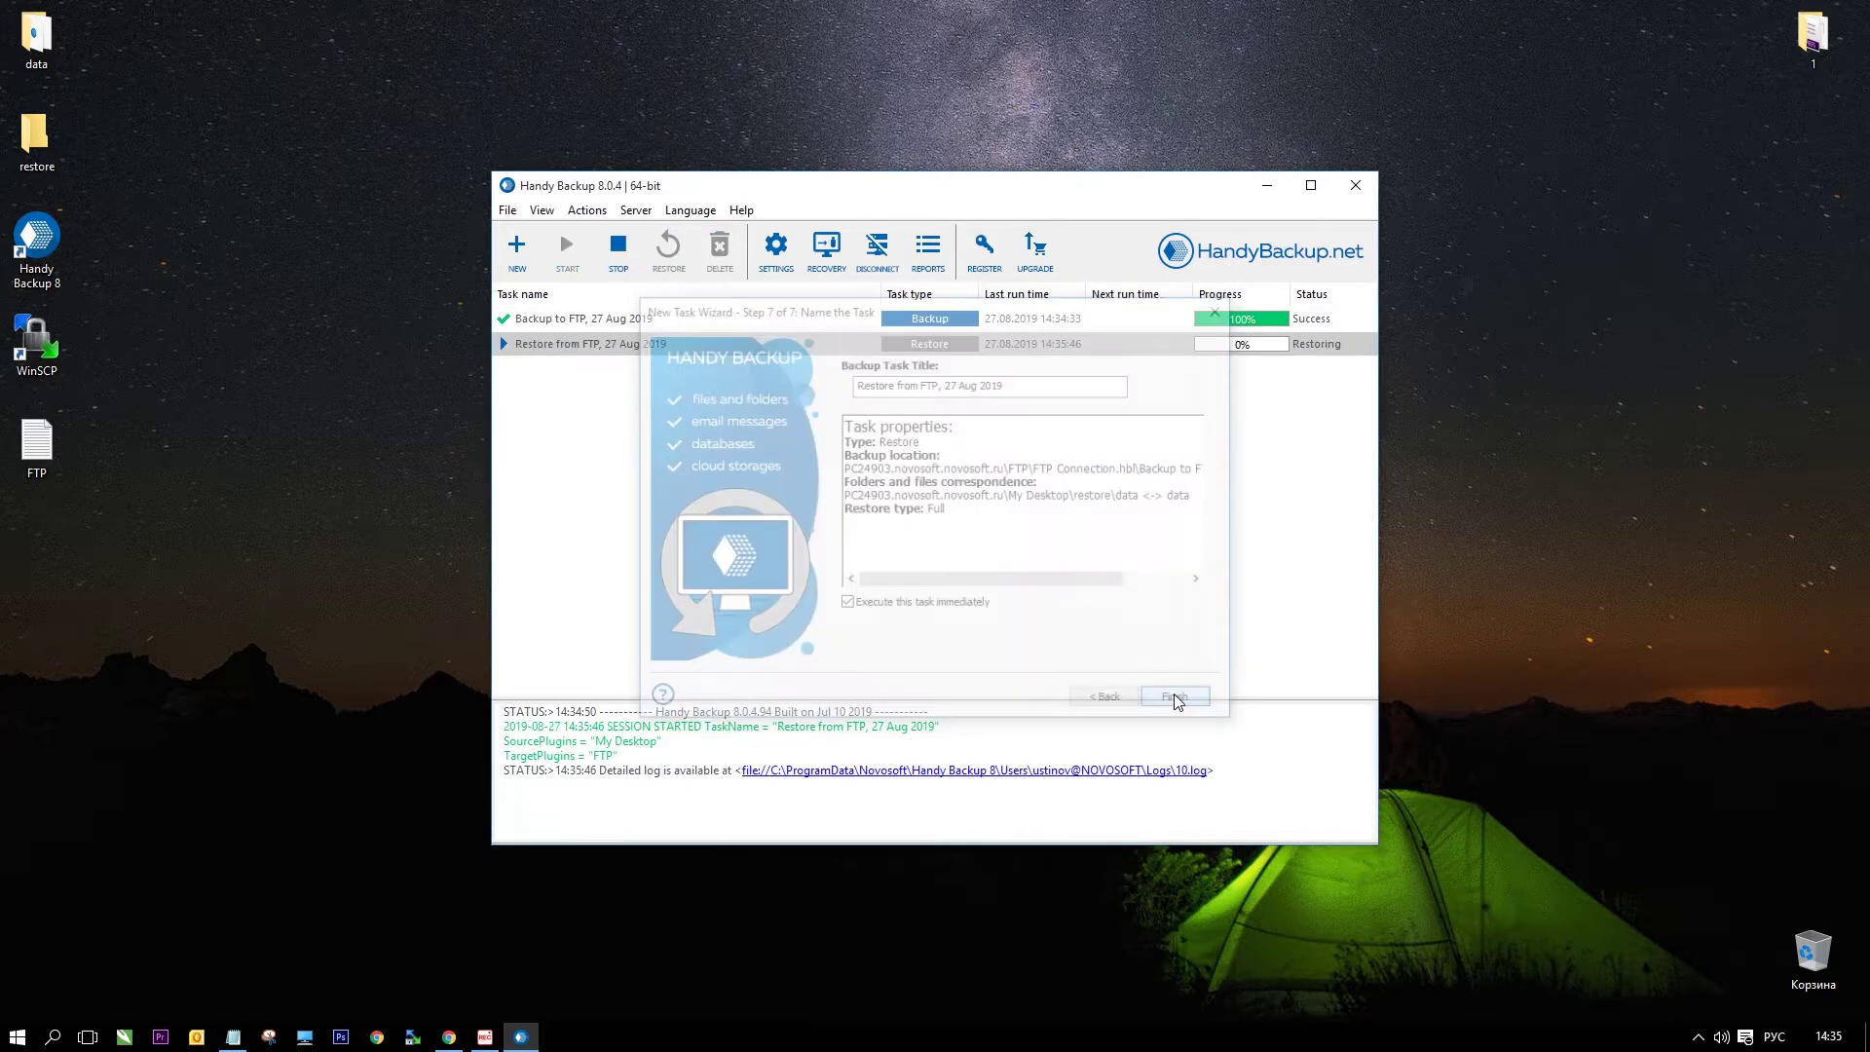
drag(1095, 698, 1186, 708)
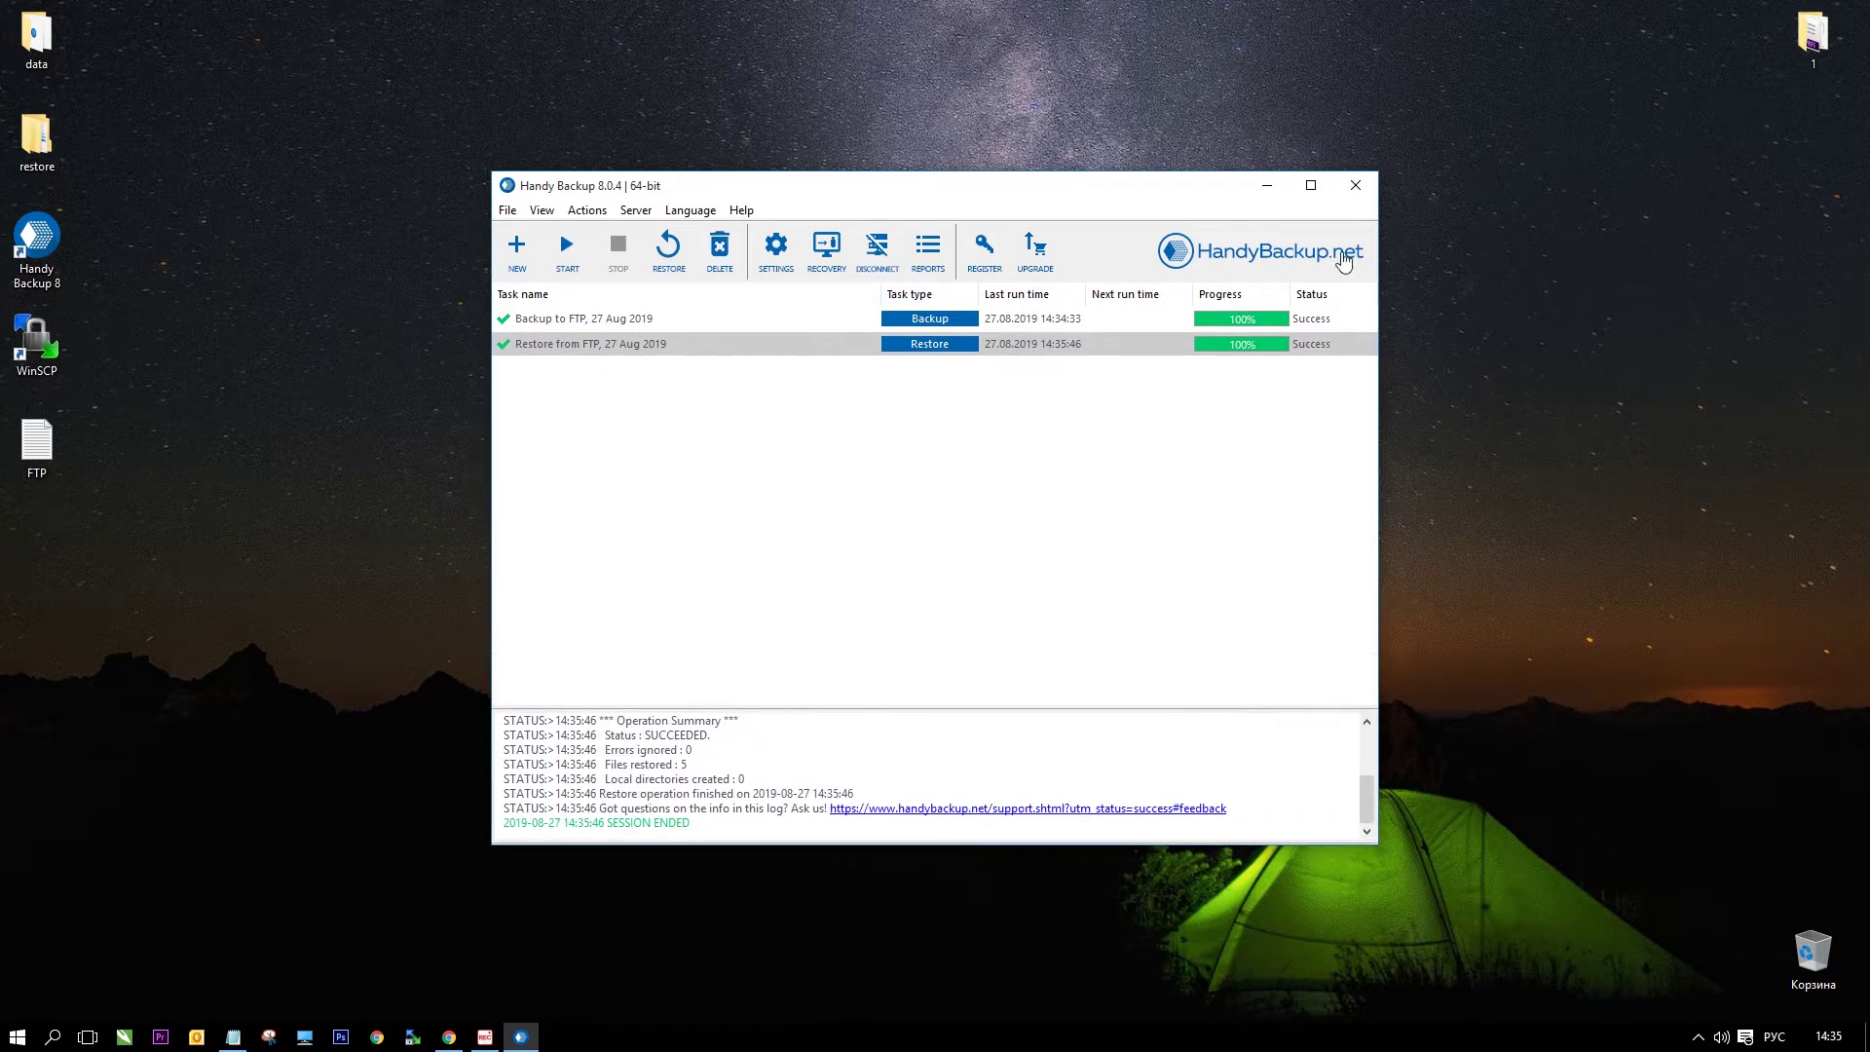
click(1267, 185)
Open restore\data on the desktop, check the five restored images, then close the window.
double_click(37, 137)
click(722, 336)
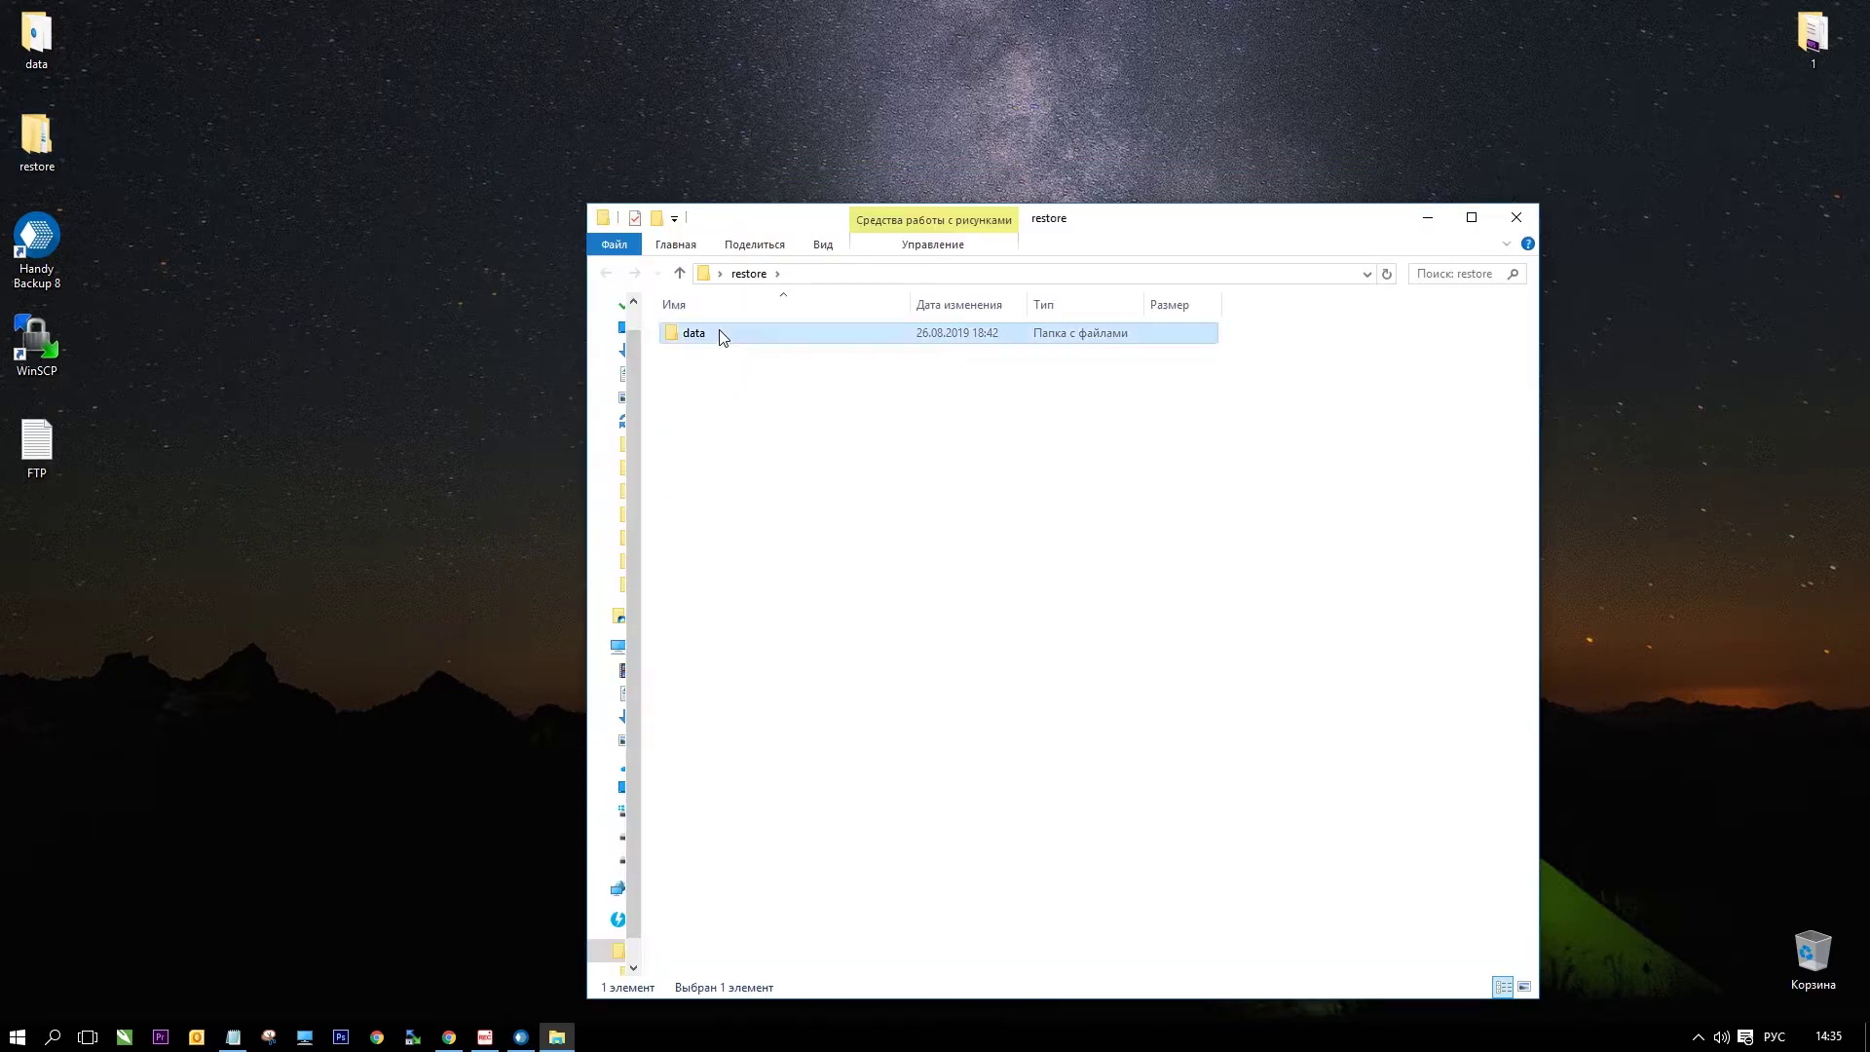
double_click(722, 336)
double_click(718, 333)
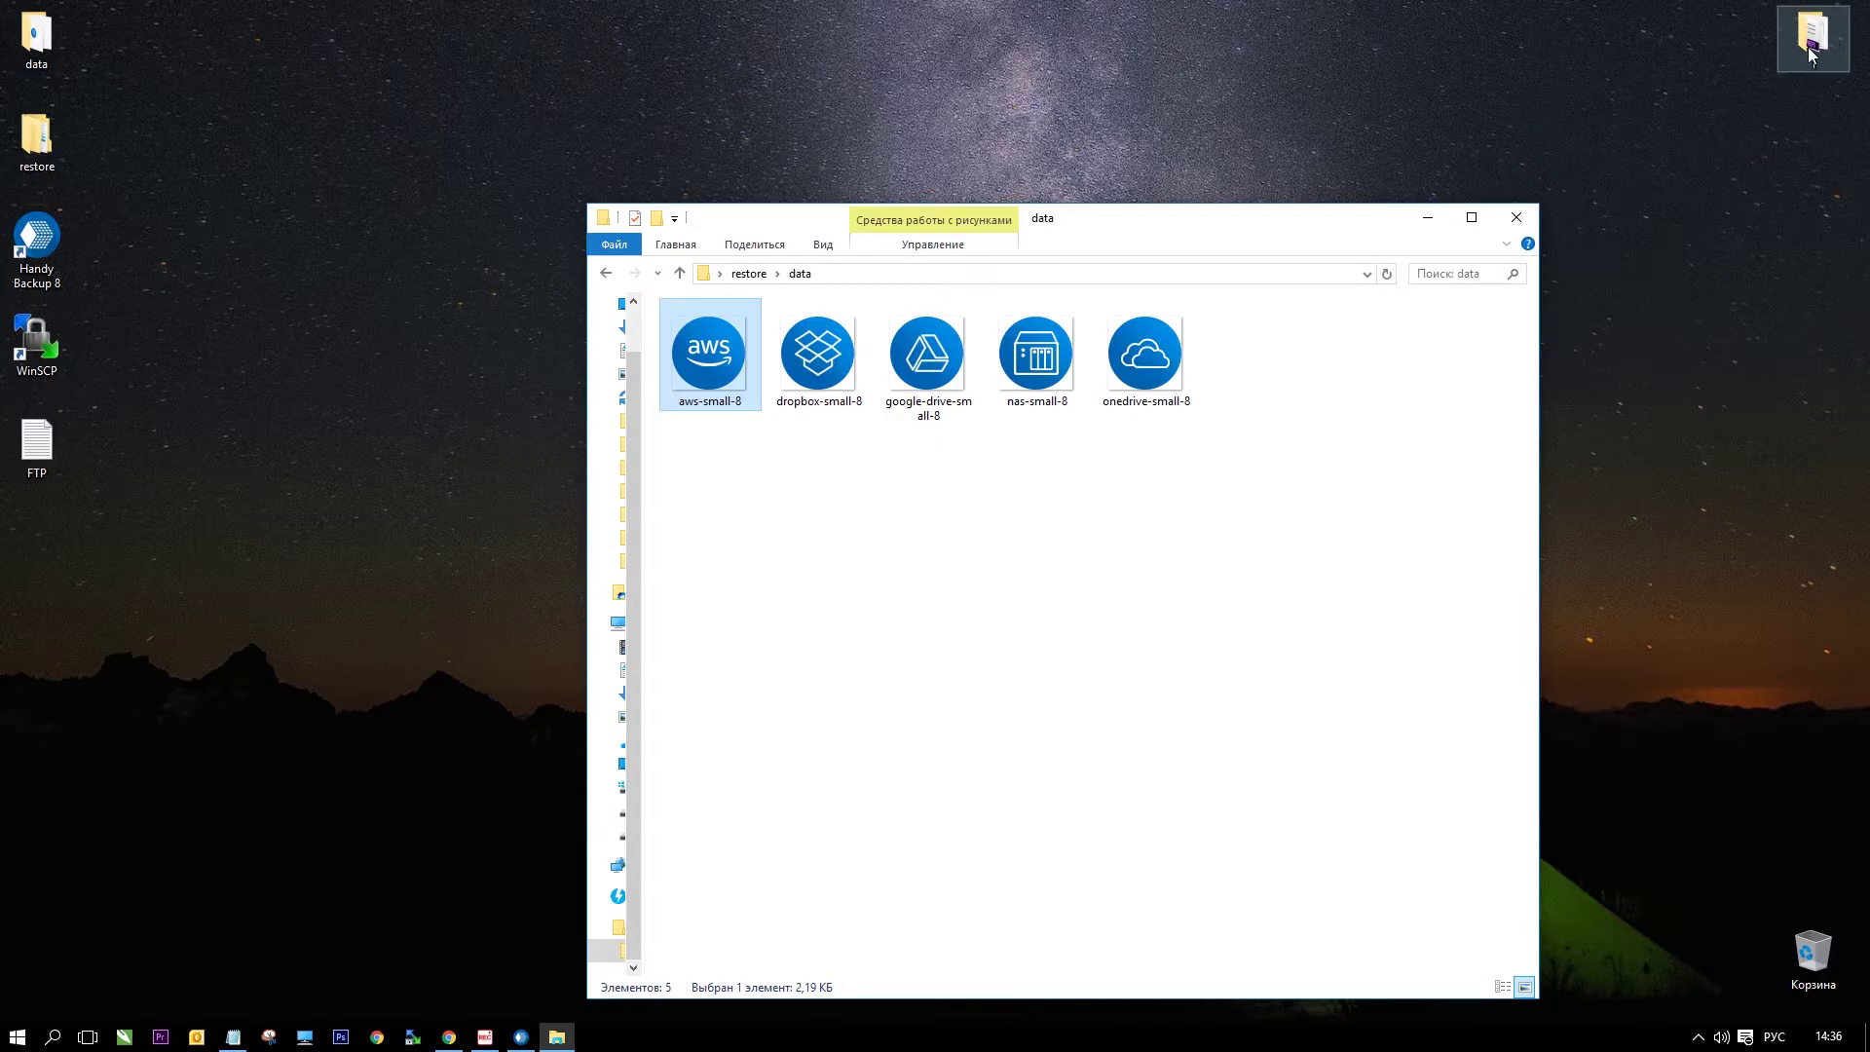
click(1516, 217)
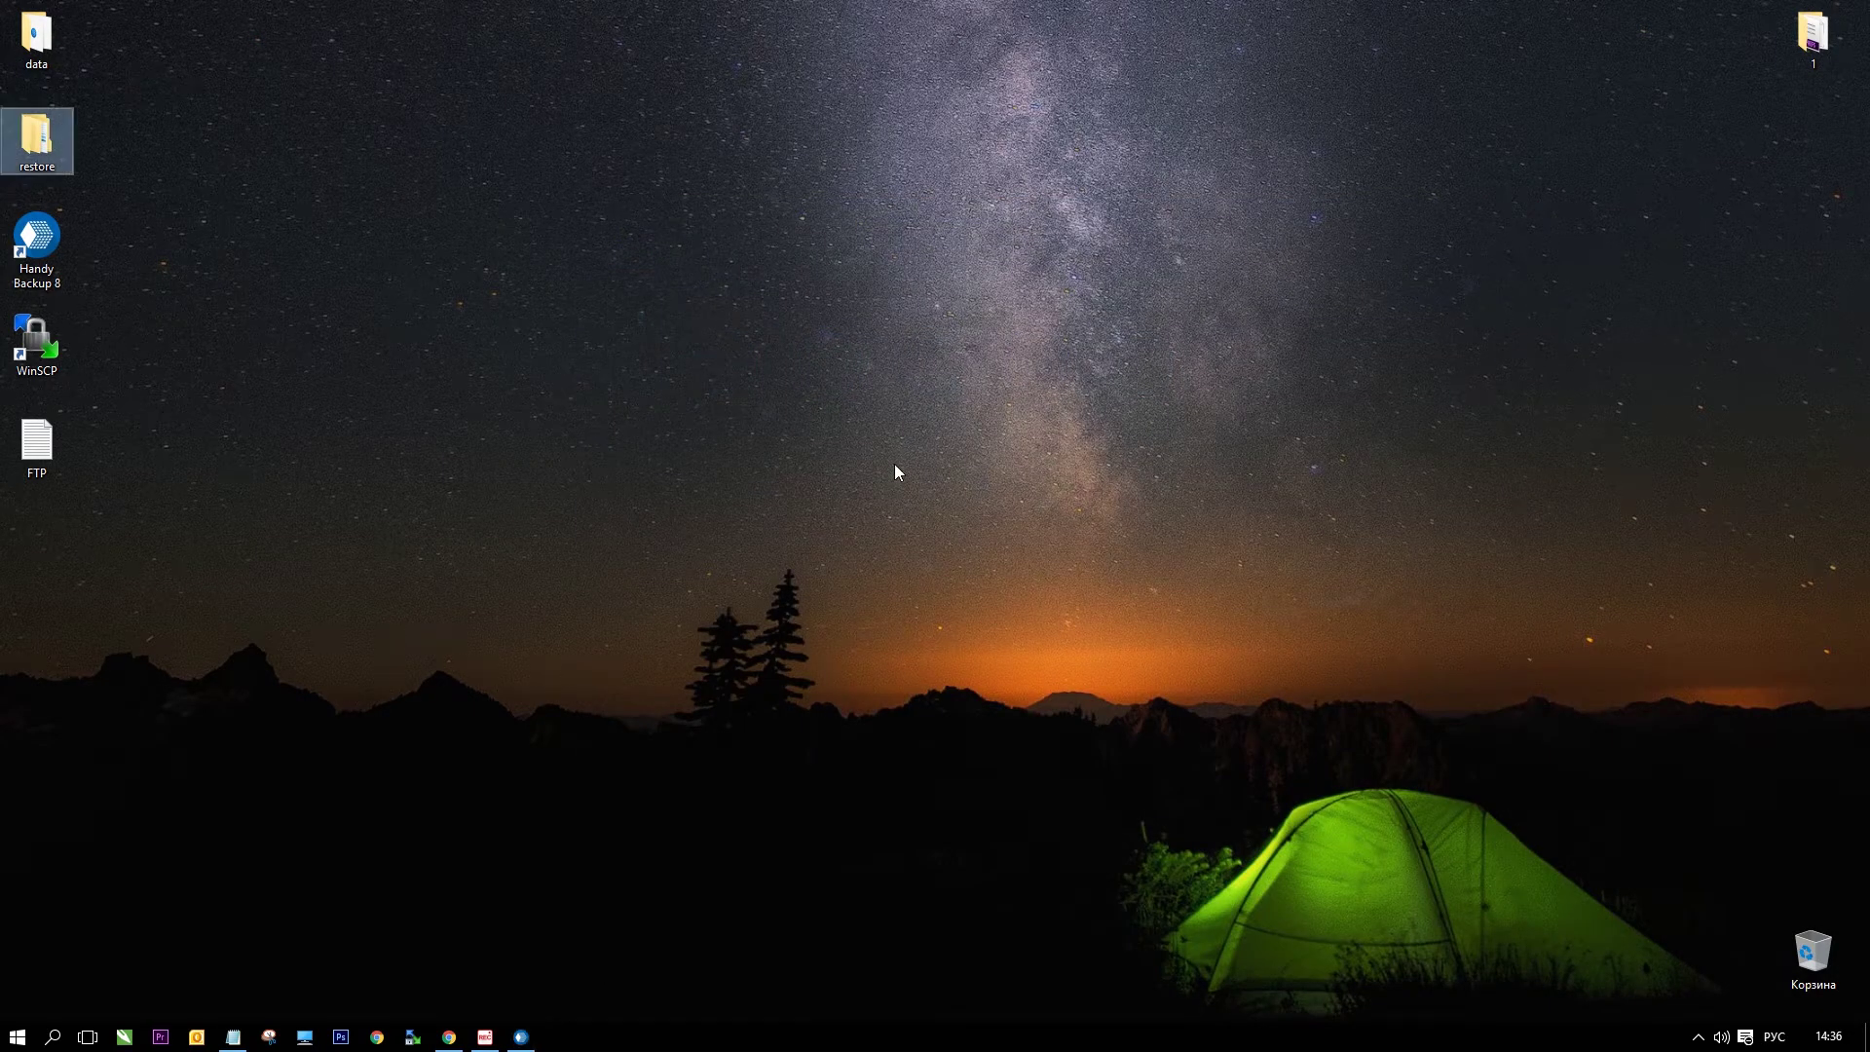